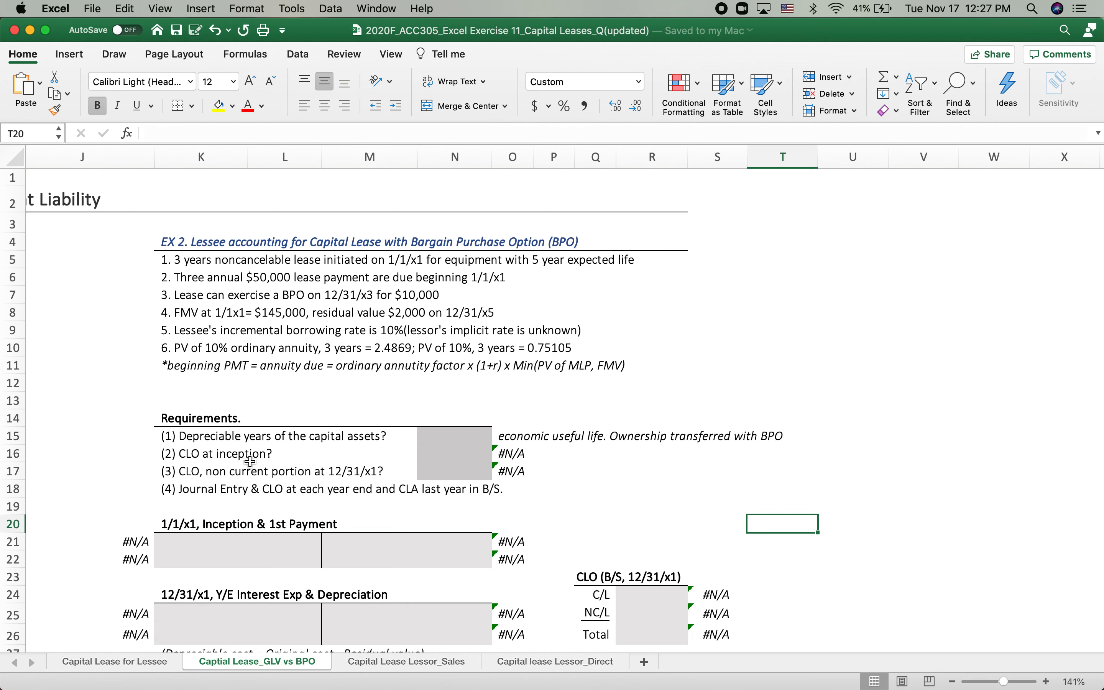
Step: Review the completed EX 1 guaranteed residual value lease alongside the EX 2 bargain purchase option facts and requirements
{"action": "scroll", "coordinate": [249, 462], "scroll_direction": "down", "scroll_amount": 1}
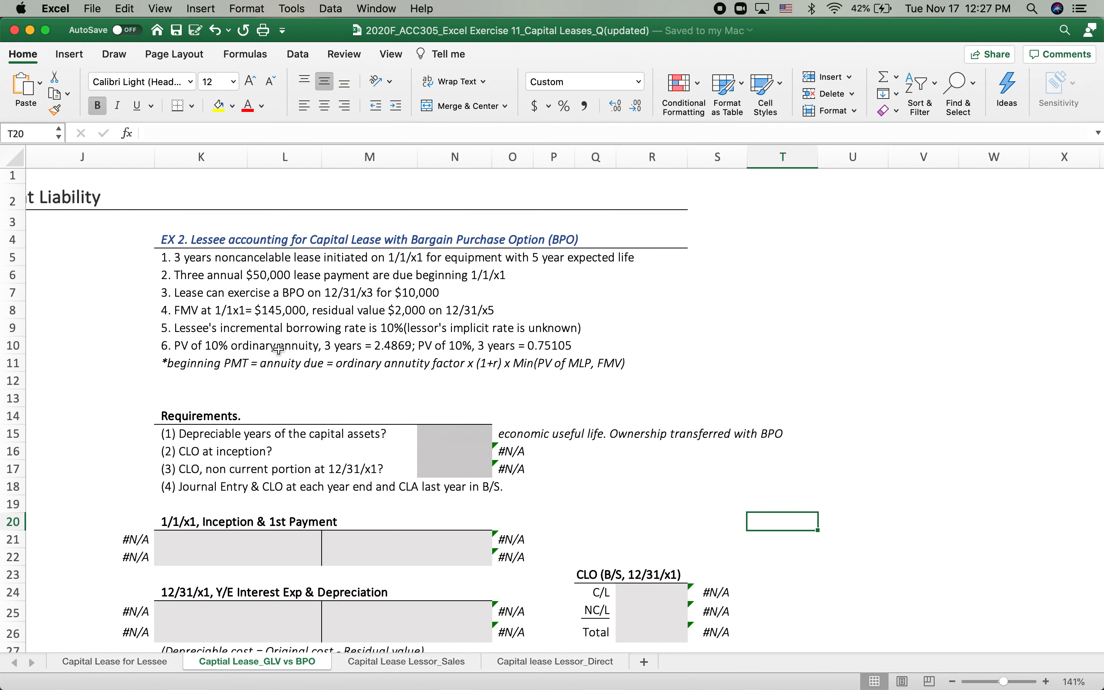
{"action": "scroll", "coordinate": [318, 335], "scroll_direction": "right", "scroll_amount": 2}
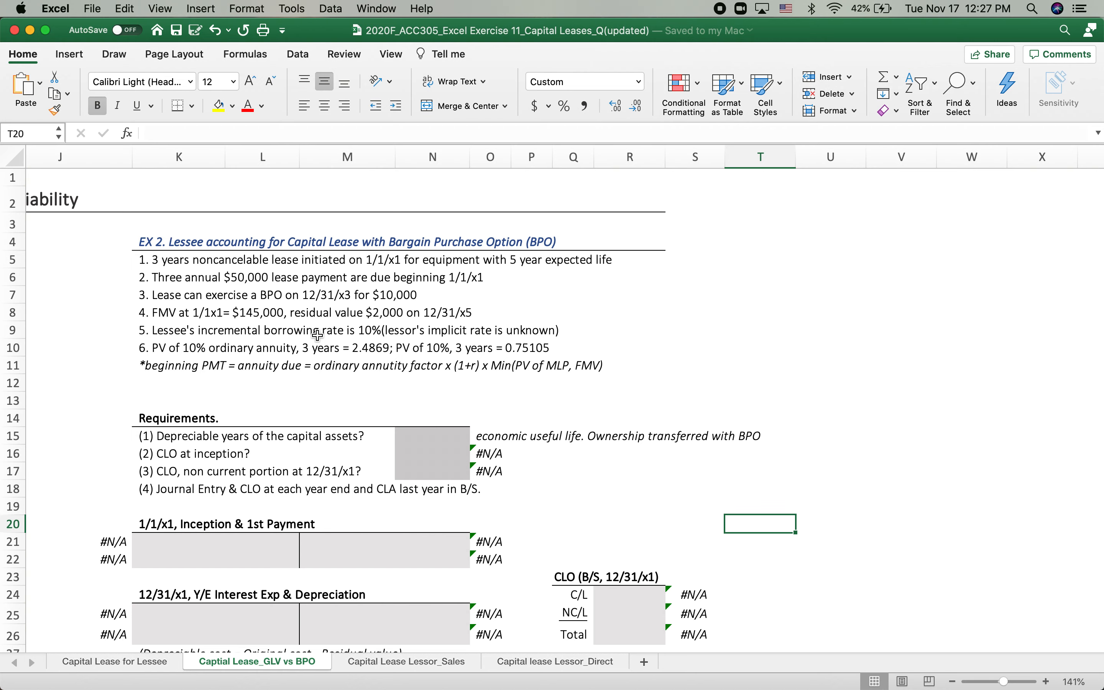
{"action": "scroll", "coordinate": [360, 320], "scroll_direction": "left", "scroll_amount": 10}
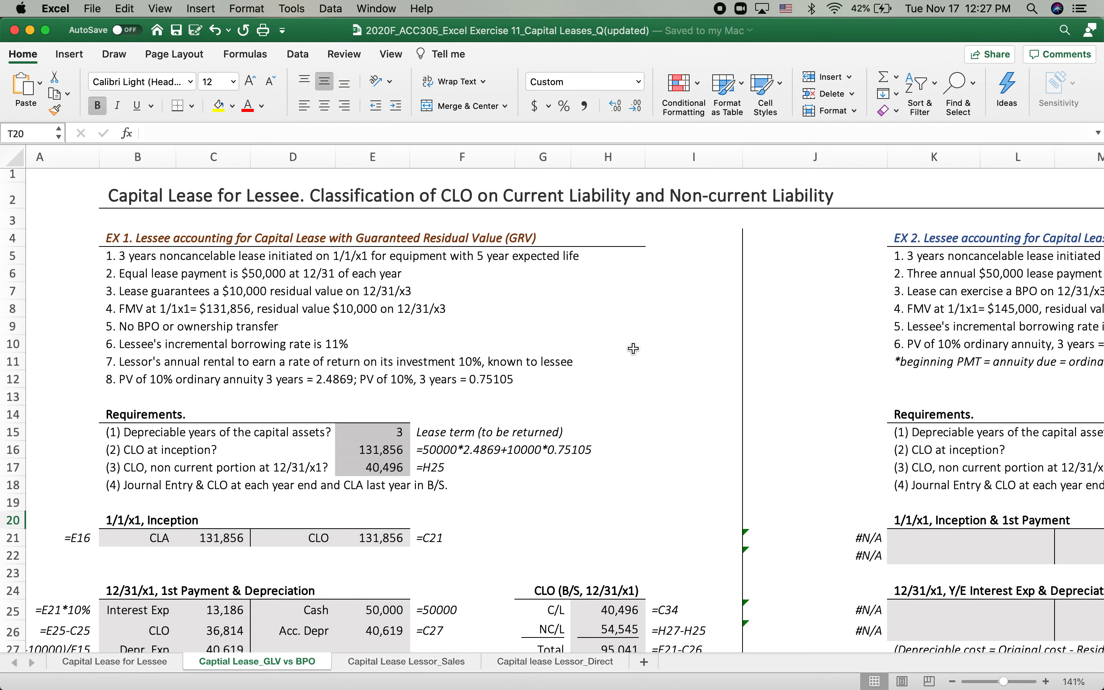
{"action": "scroll", "coordinate": [634, 349], "scroll_direction": "right", "scroll_amount": 5}
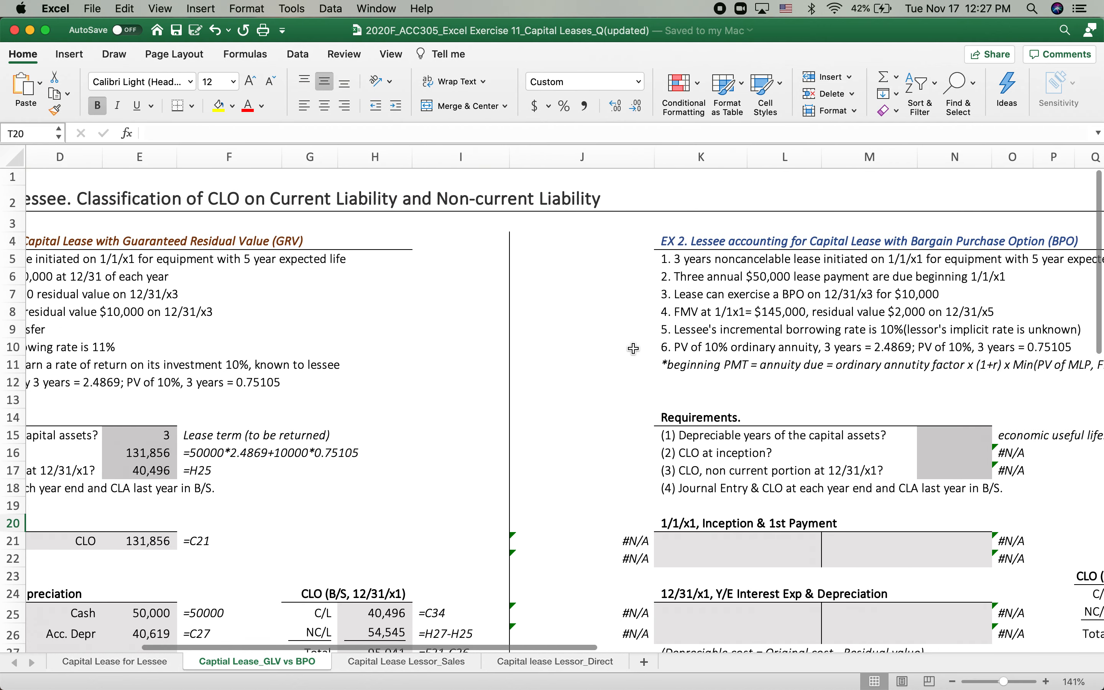
{"action": "scroll", "coordinate": [858, 312], "scroll_direction": "right", "scroll_amount": 2}
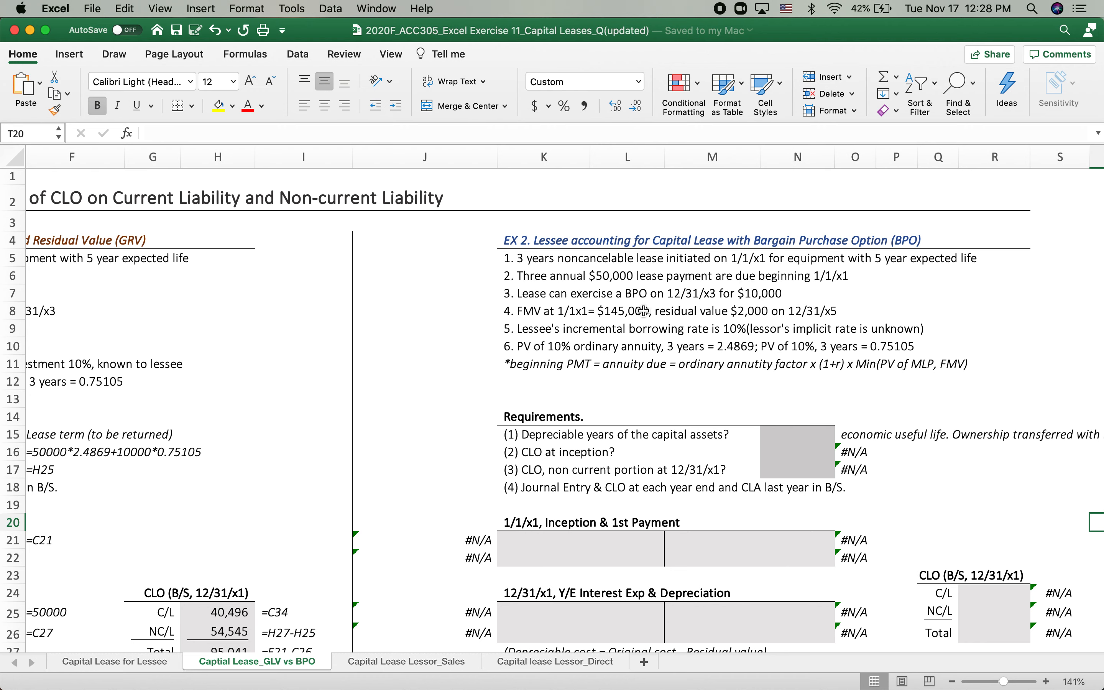
{"action": "scroll", "coordinate": [645, 311], "scroll_direction": "right", "scroll_amount": 3}
{"action": "scroll", "coordinate": [644, 311], "scroll_direction": "down", "scroll_amount": 1}
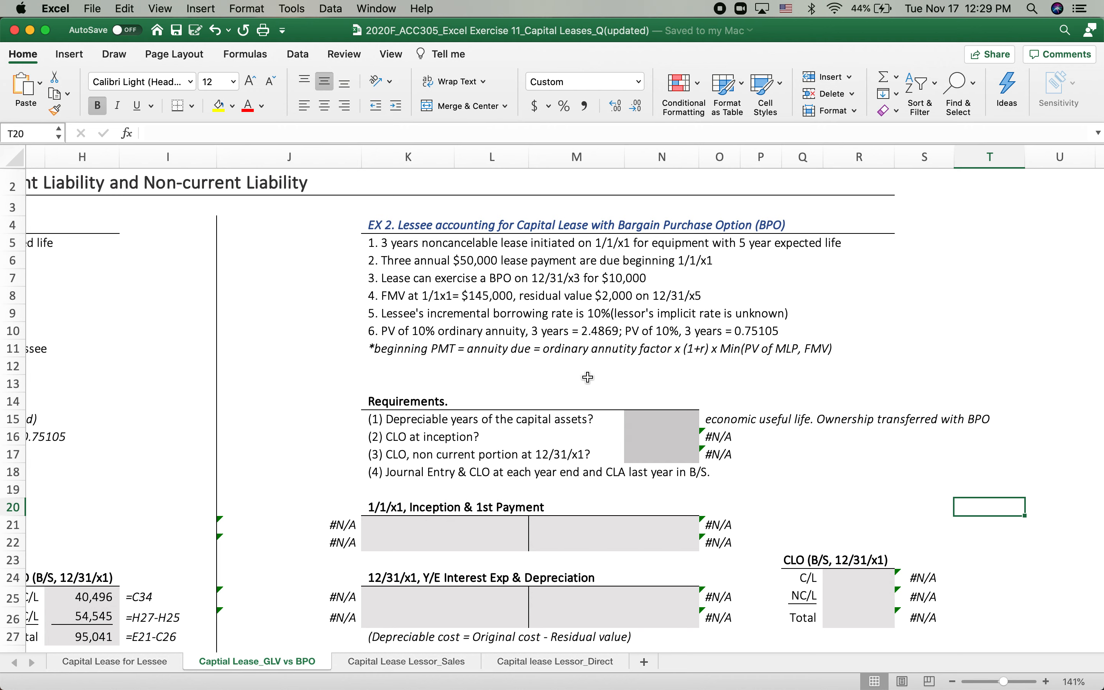
Step: Enter 5 as the depreciable years of the capital assets in cell N15 of EX 2
{"action": "left_click", "coordinate": [642, 420]}
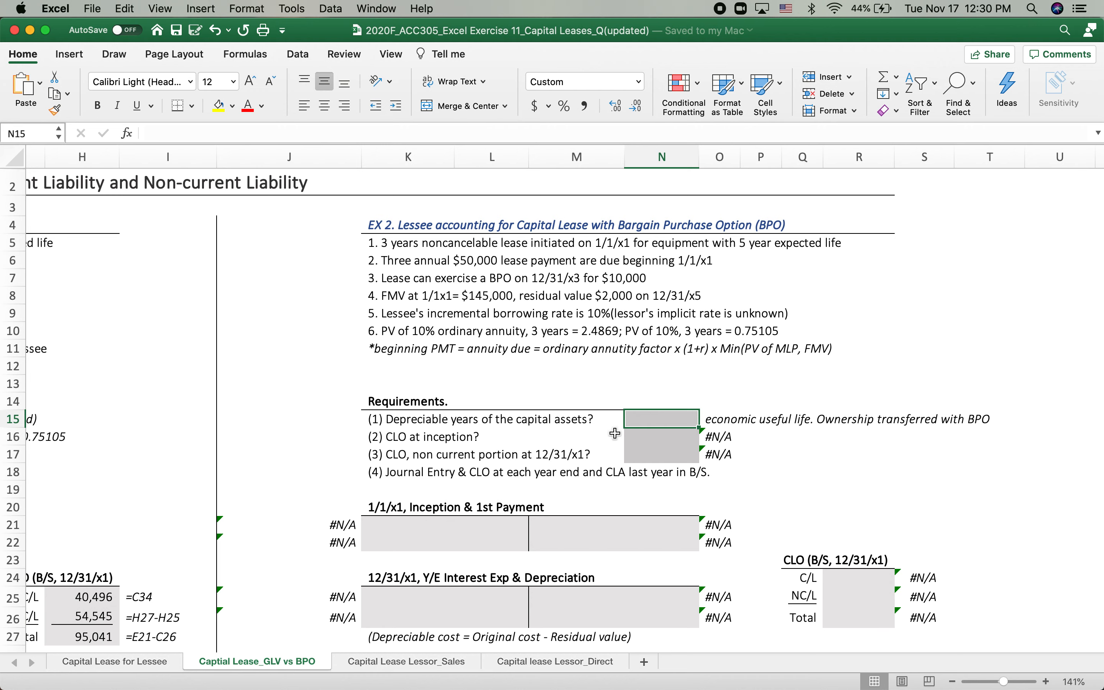
{"action": "type", "text": "5"}
{"action": "key", "text": "Return"}
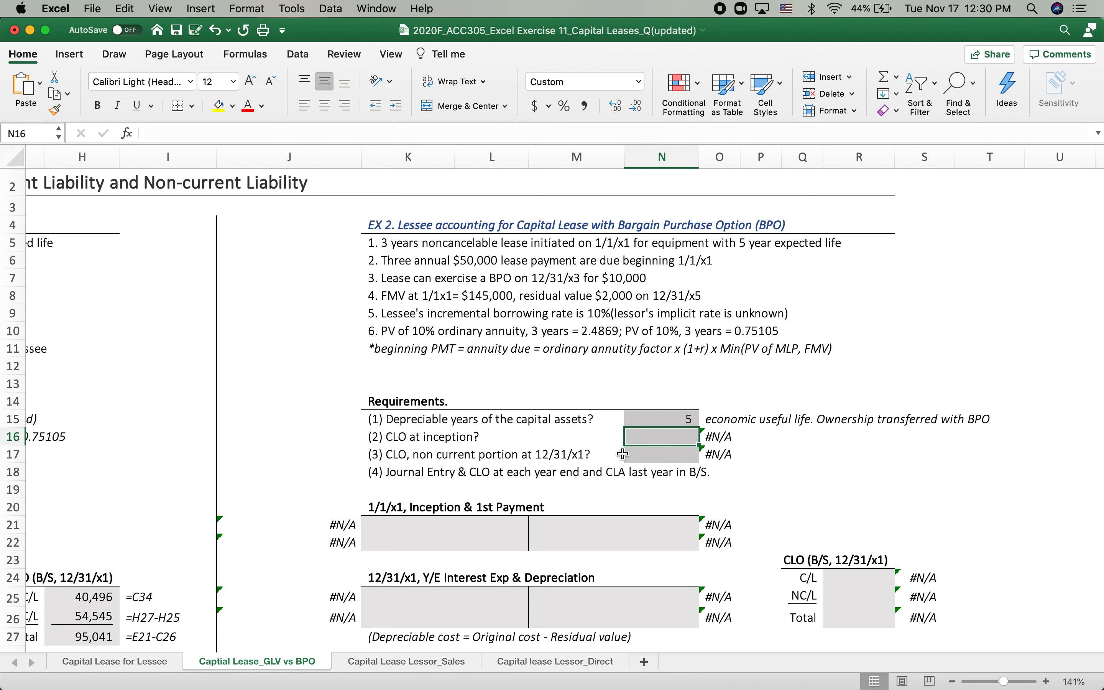
Step: Calculate the CLO at inception in N16 with =50000*2.4869*(1+10%)+10000*0.75105 and compare it with the given FMV
{"action": "type", "text": "=5"}
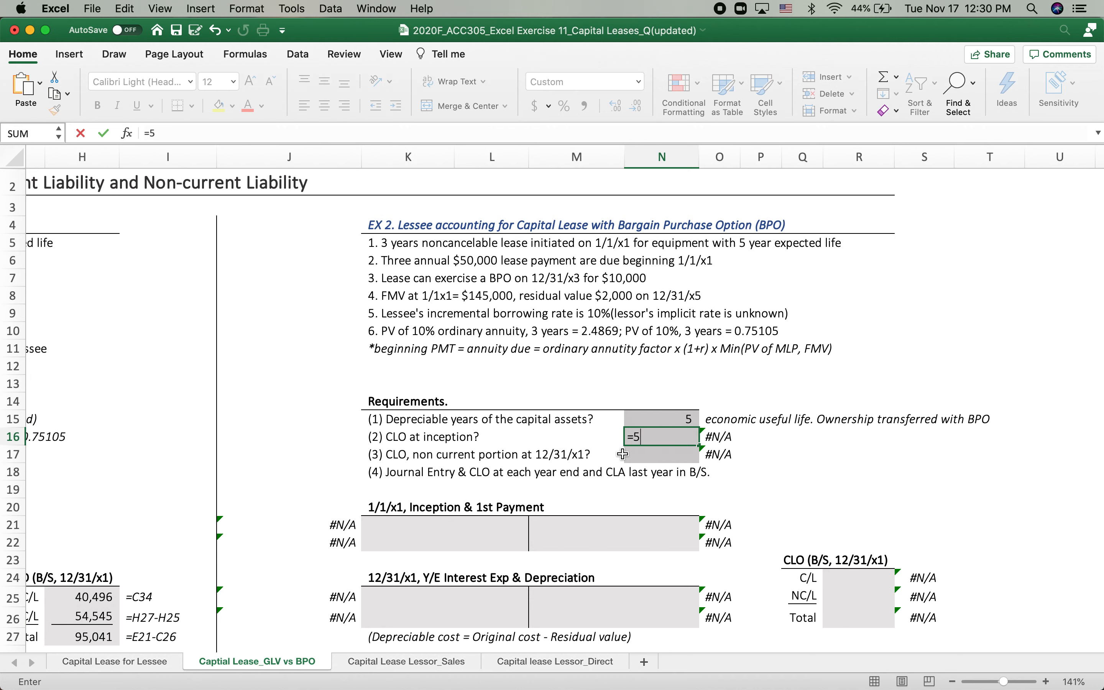
{"action": "type", "text": "0000*"}
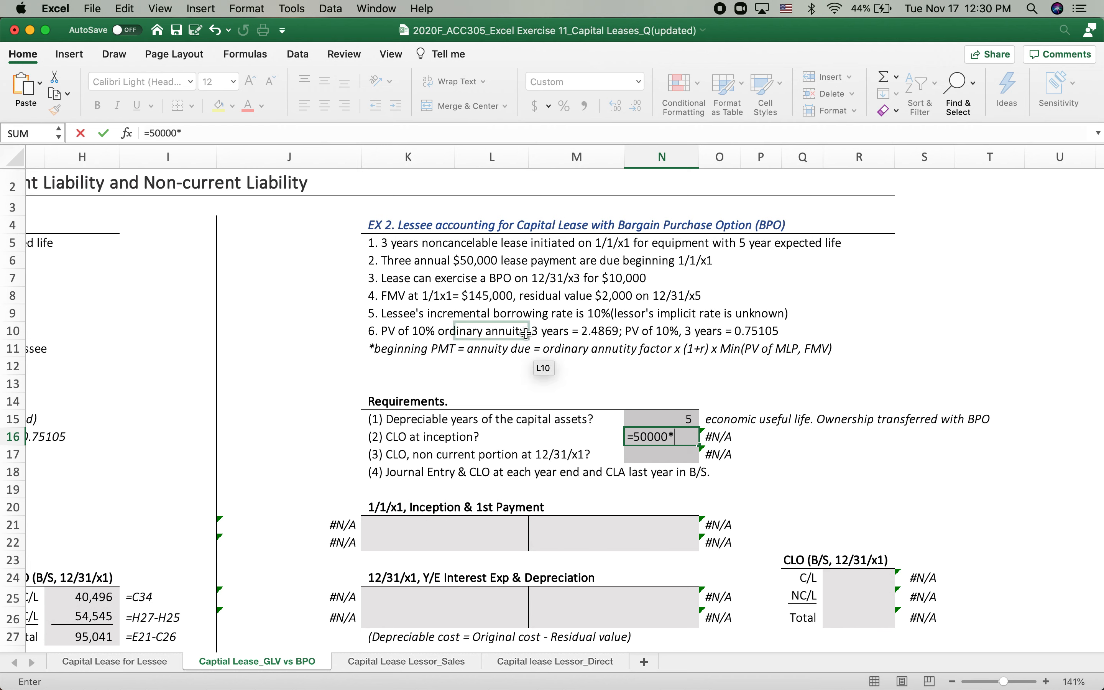
{"action": "type", "text": "2.48"}
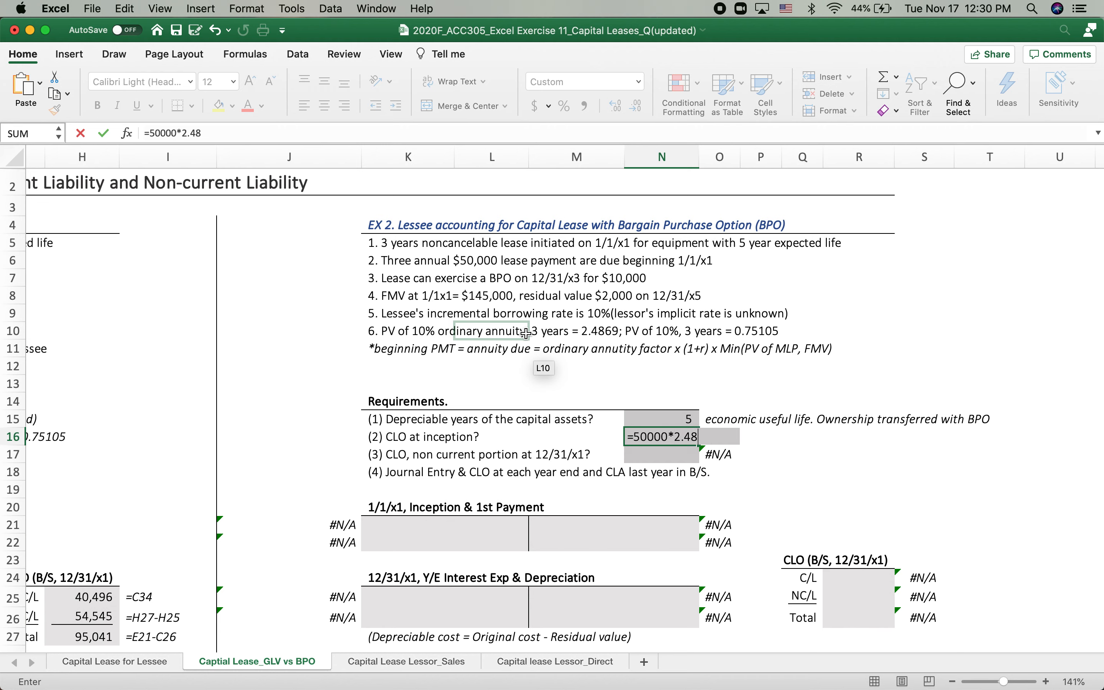
{"action": "type", "text": "69"}
{"action": "type", "text": "*(1+10%)"}
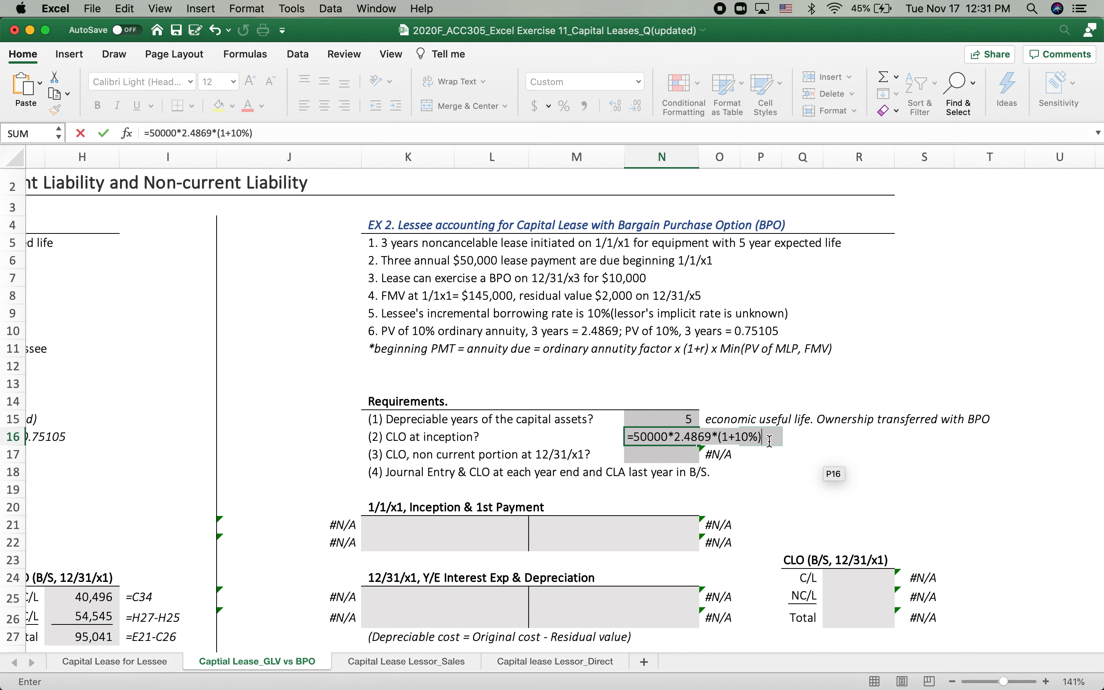
{"action": "type", "text": "+"}
{"action": "type", "text": "10"}
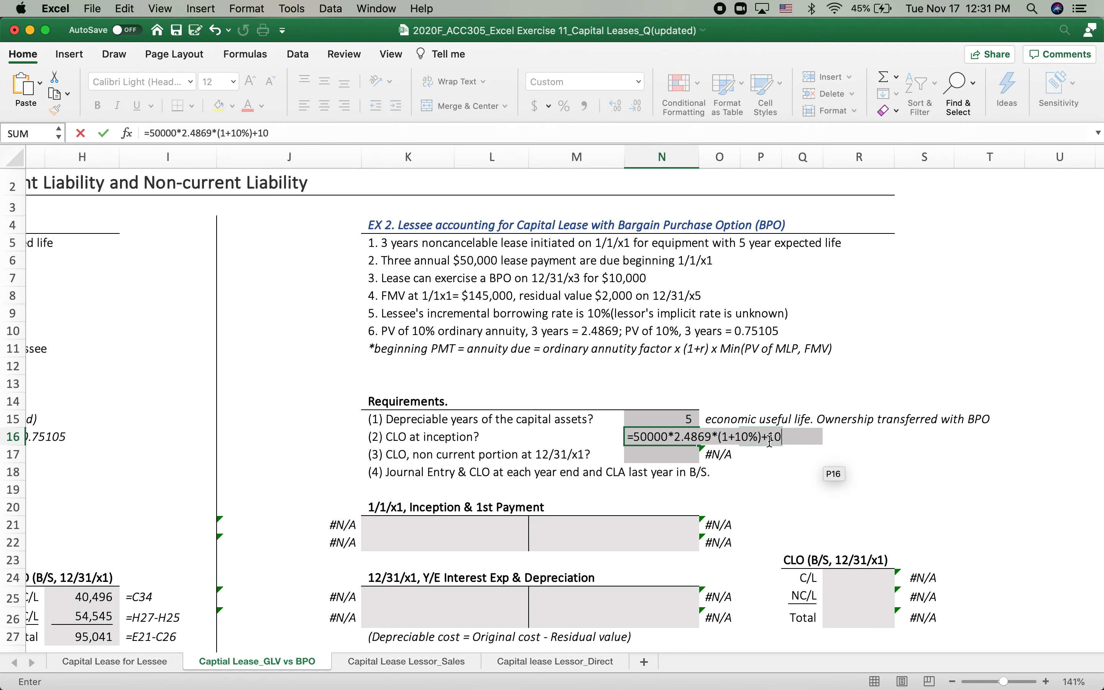
{"action": "type", "text": "000"}
{"action": "type", "text": "*"}
{"action": "type", "text": "0.75105"}
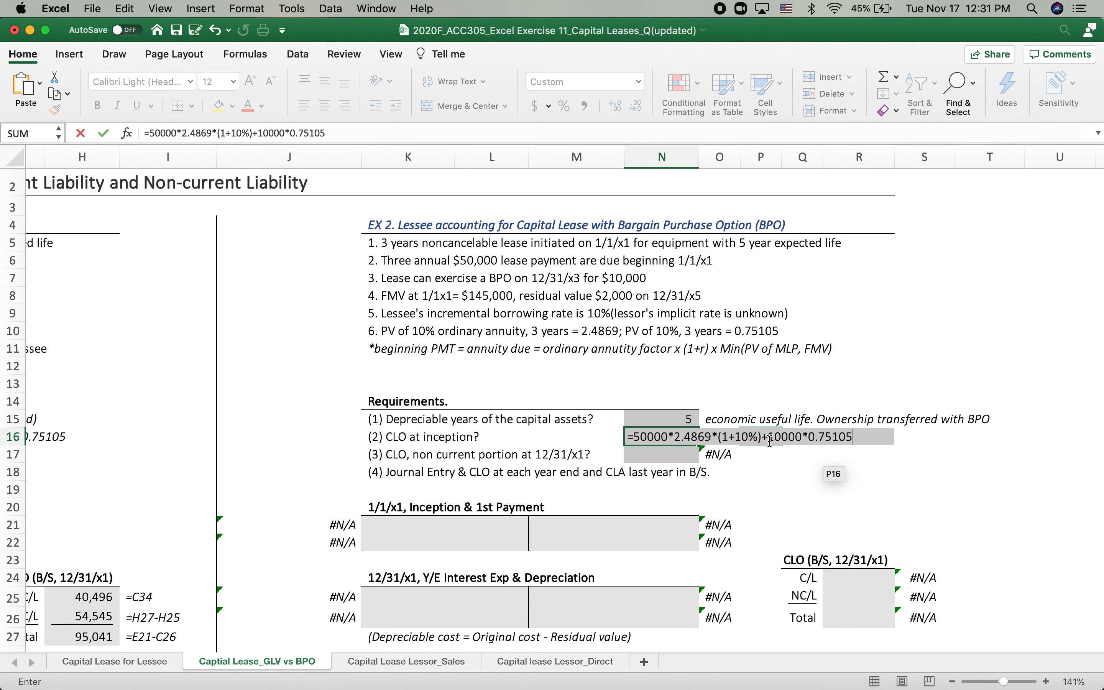
{"action": "key", "text": "Return"}
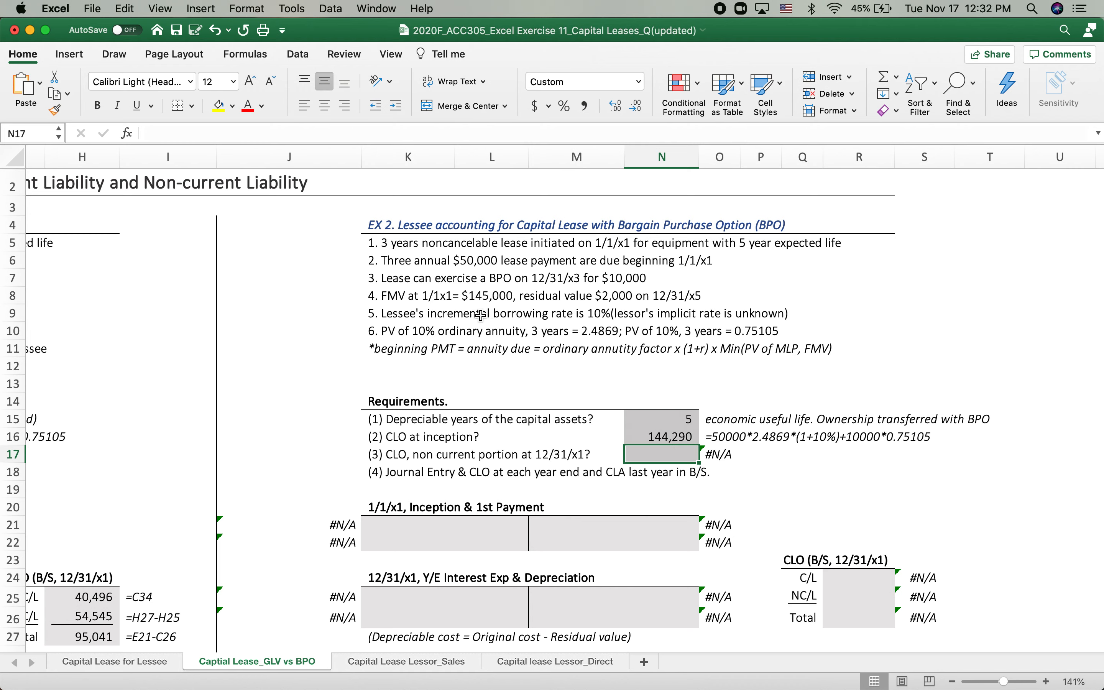
{"action": "left_click", "coordinate": [473, 297]}
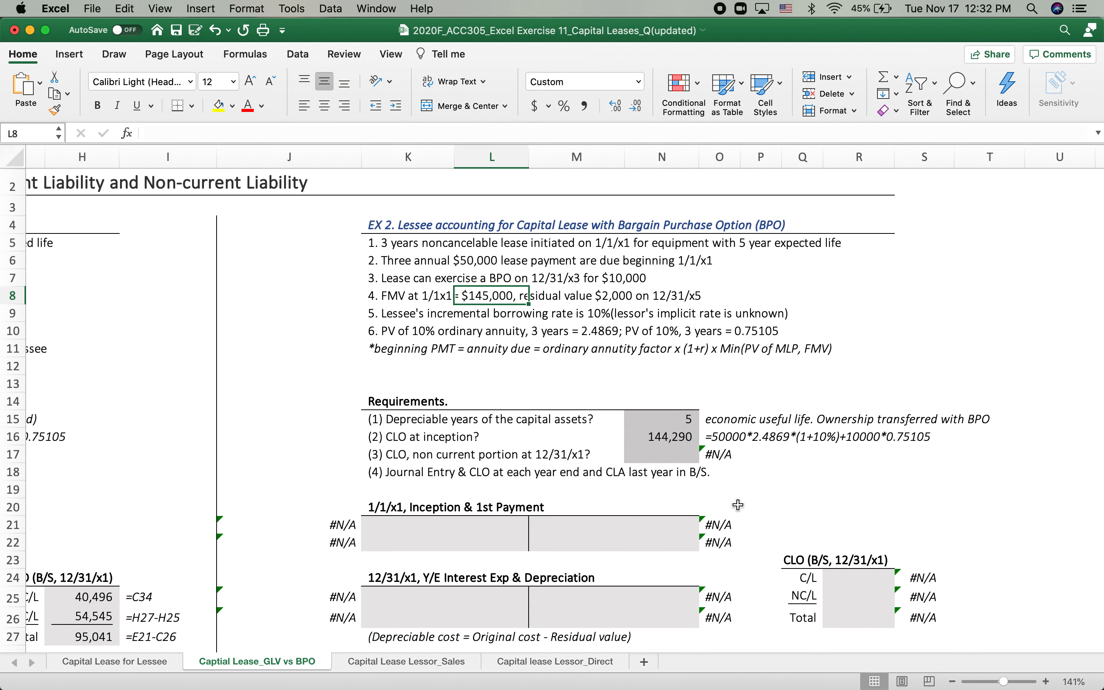
{"action": "left_click", "coordinate": [648, 434]}
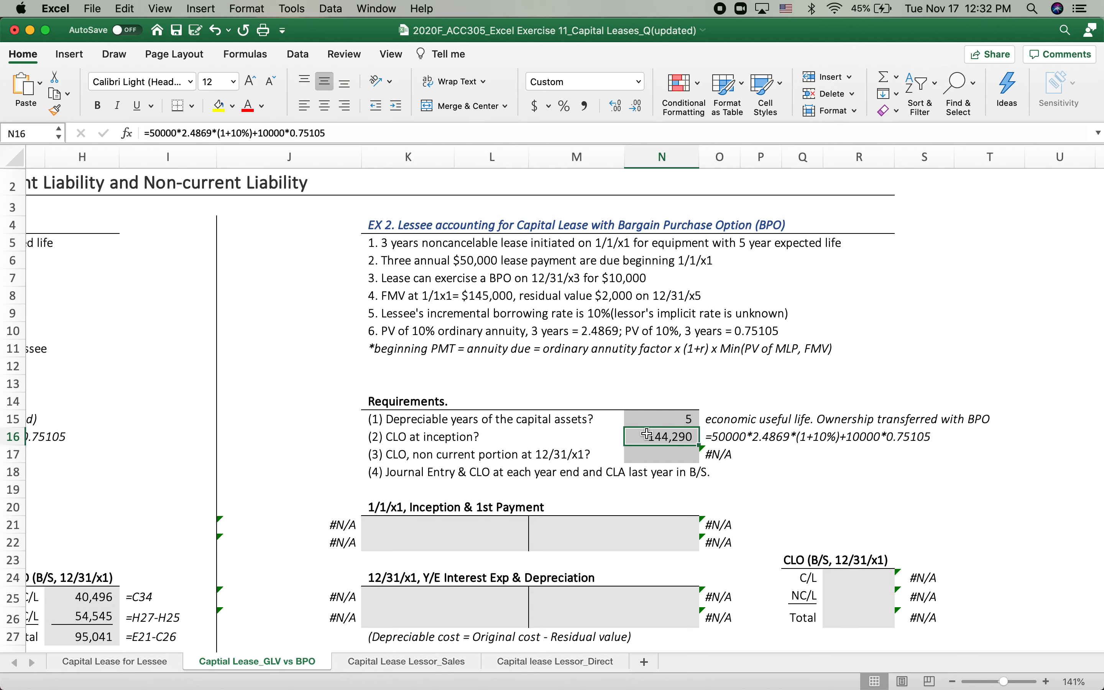
Step: In row 21 of the 1/1/x1 entry, label the debit CLA and the credit CLO, and set the CLO amount to =N16
{"action": "left_click", "coordinate": [628, 462]}
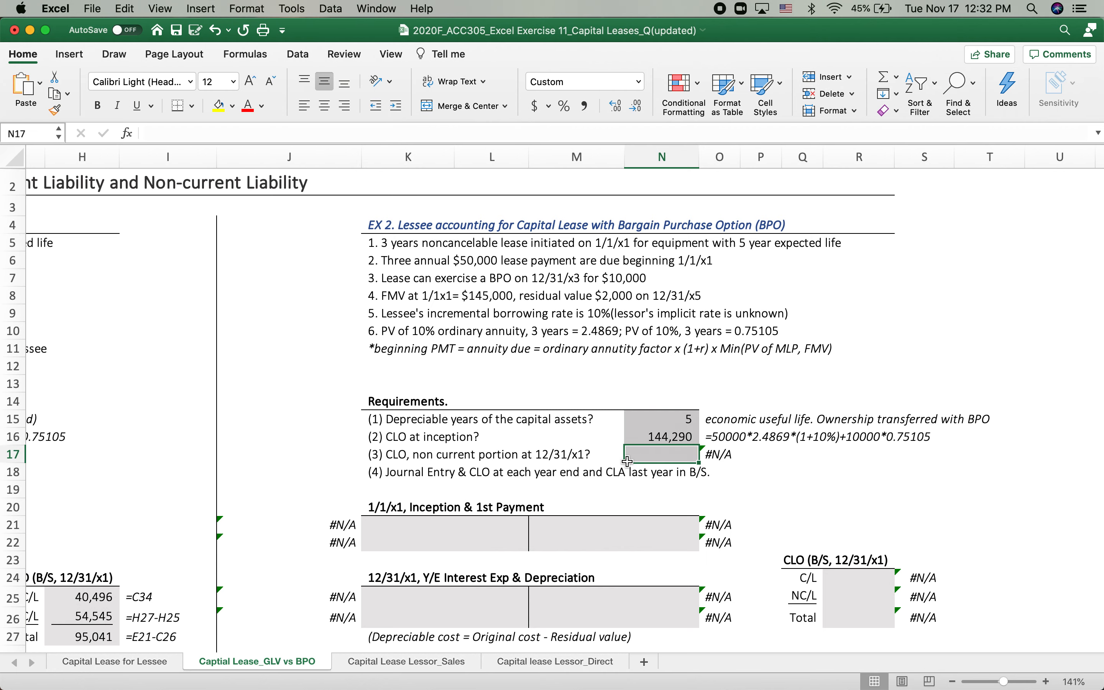
{"action": "scroll", "coordinate": [807, 533], "scroll_direction": "down", "scroll_amount": 1}
{"action": "left_click", "coordinate": [433, 517]}
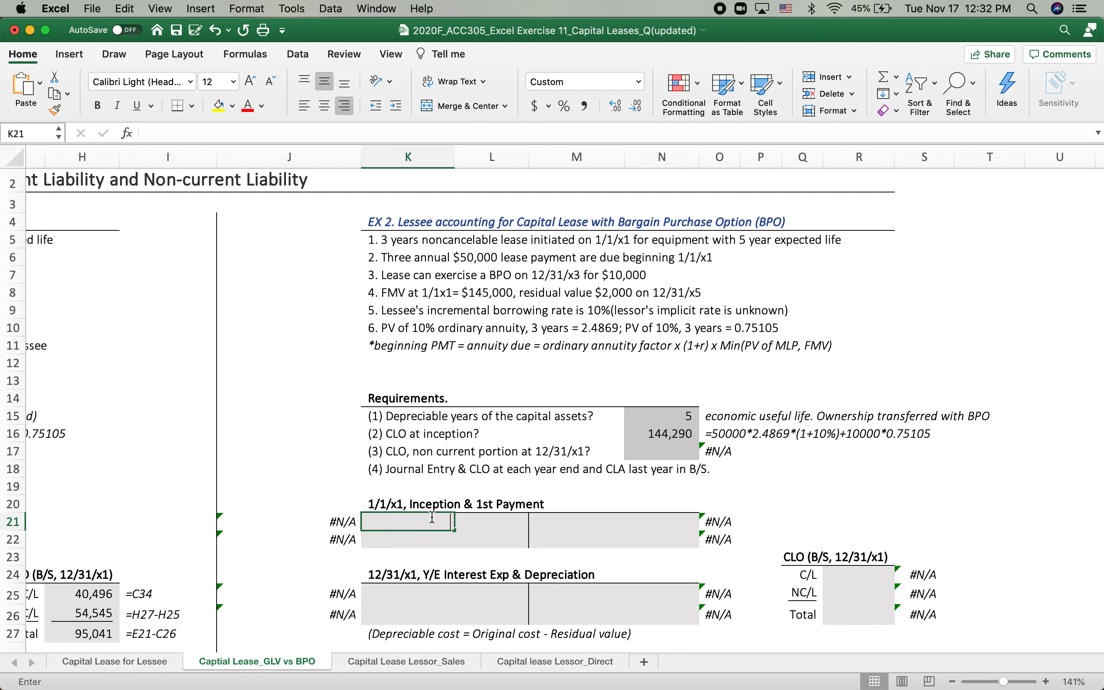
{"action": "type", "text": "CLA"}
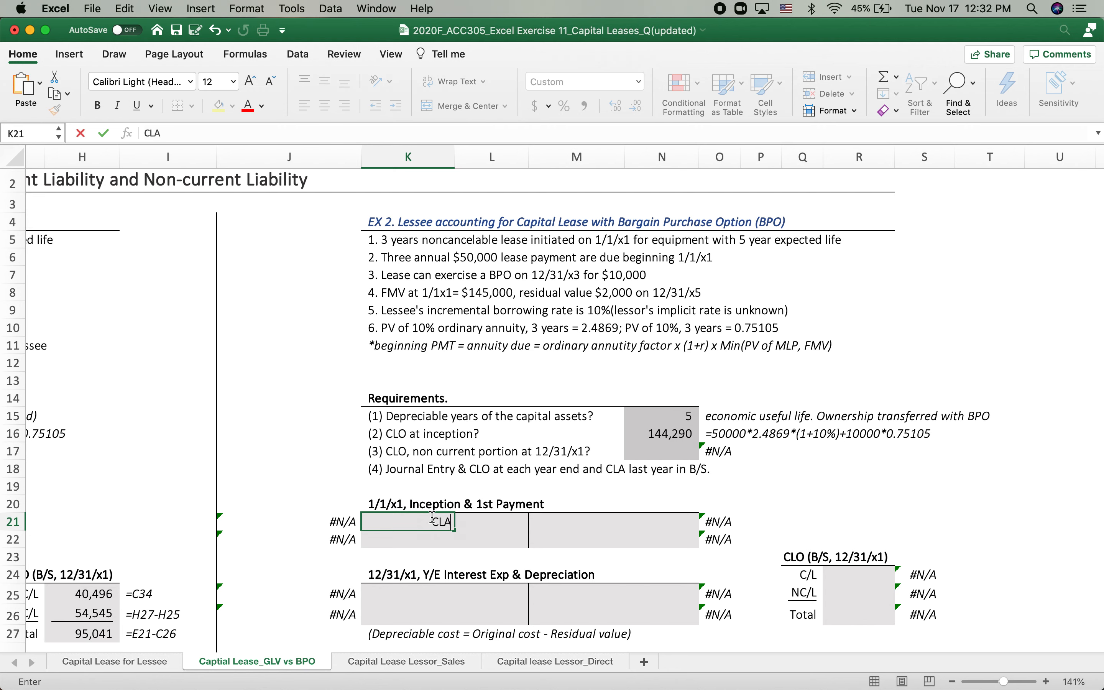
{"action": "key", "text": "Tab"}
{"action": "type", "text": "CLO"}
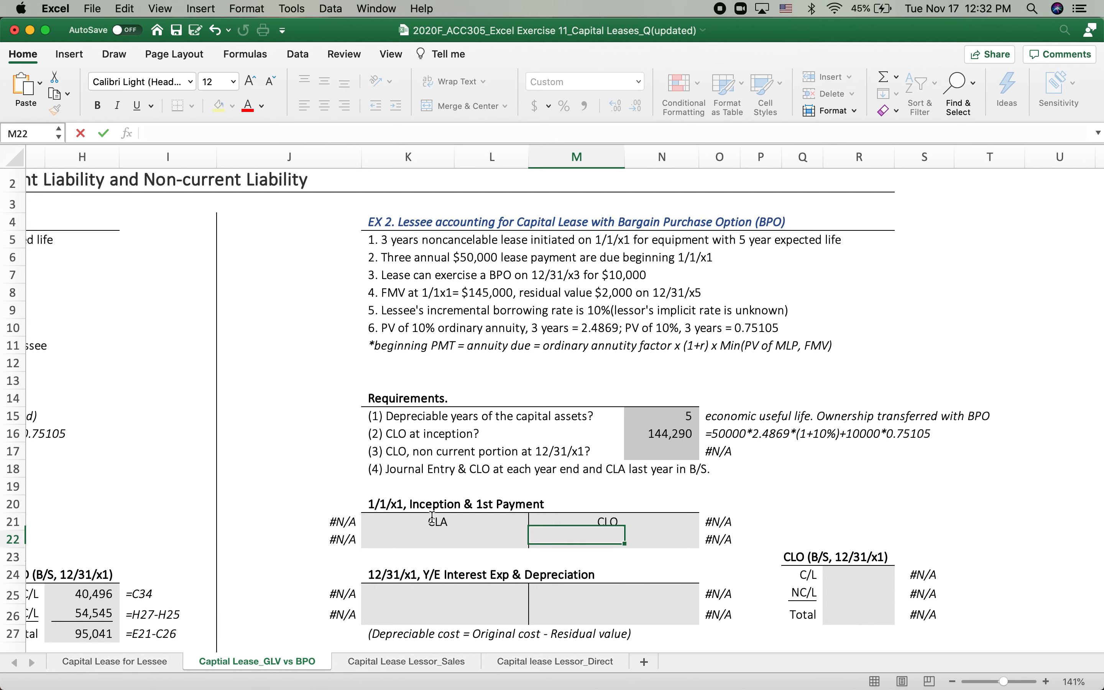
{"action": "key", "text": "Tab"}
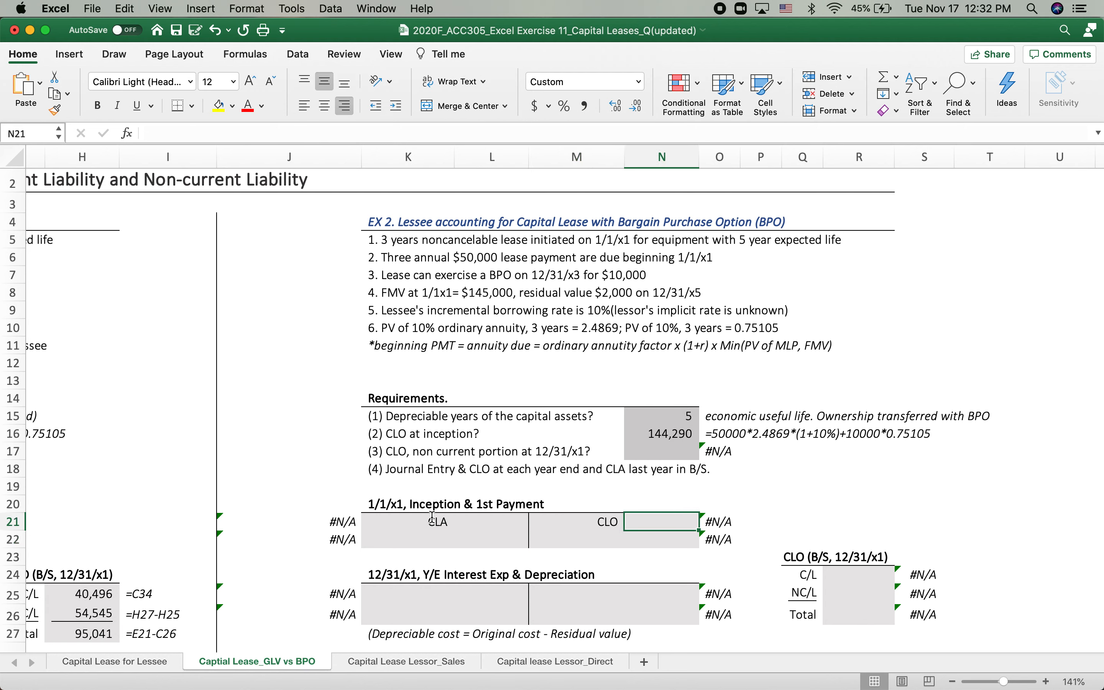
{"action": "type", "text": "="}
{"action": "left_click", "coordinate": [655, 436]}
{"action": "key", "text": "Return"}
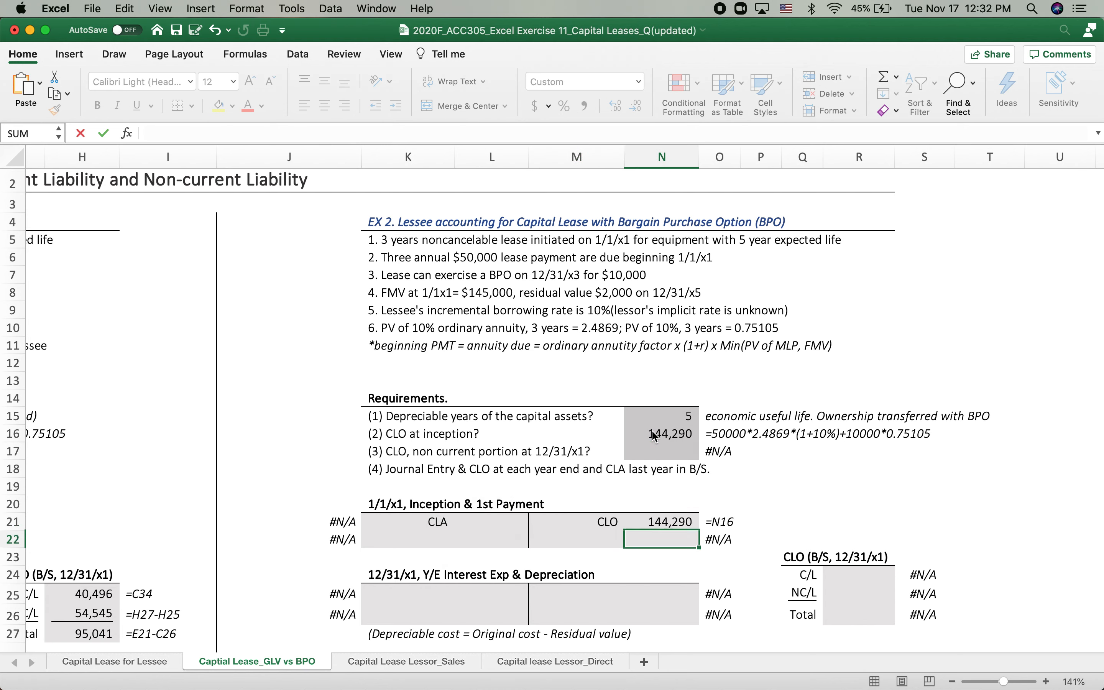
Step: Set the CLA debit amount in L21 to equal the CLO credit with =N21
{"action": "left_click", "coordinate": [401, 295]}
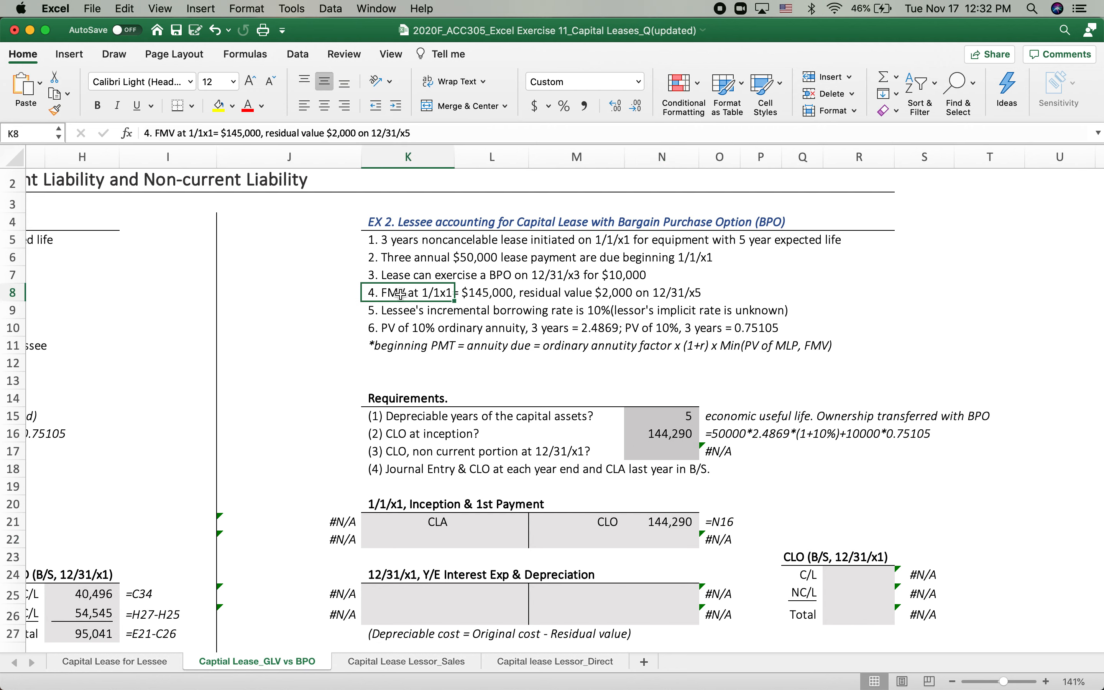
{"action": "left_click", "coordinate": [499, 524]}
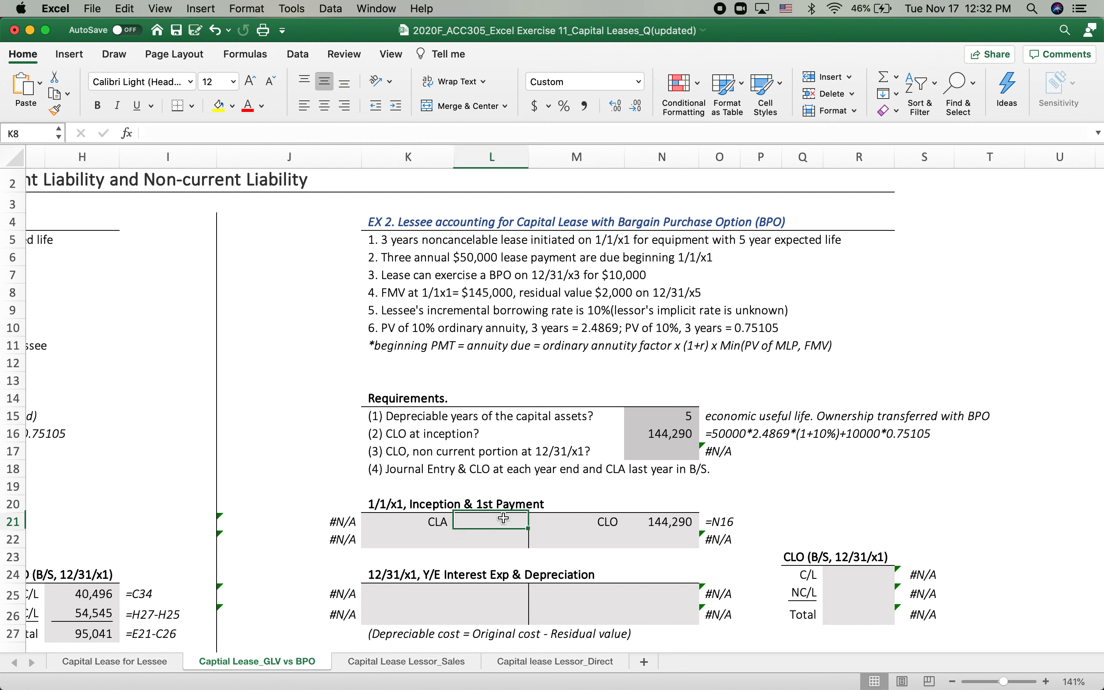
{"action": "type", "text": "="}
{"action": "left_click", "coordinate": [675, 526]}
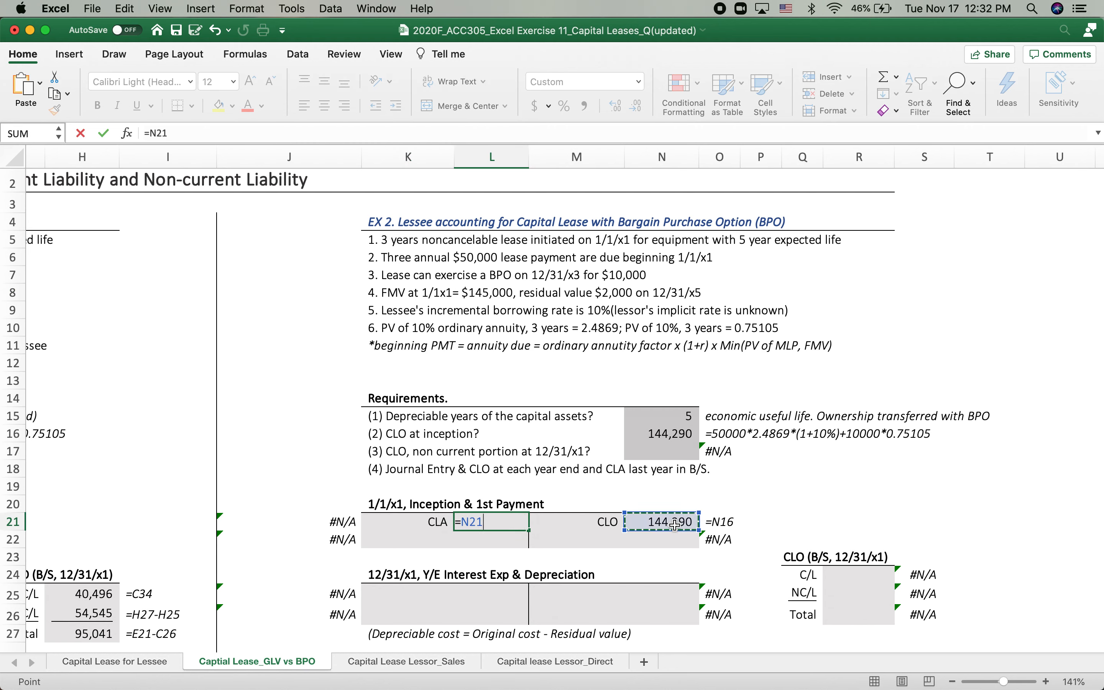
{"action": "key", "text": "Return"}
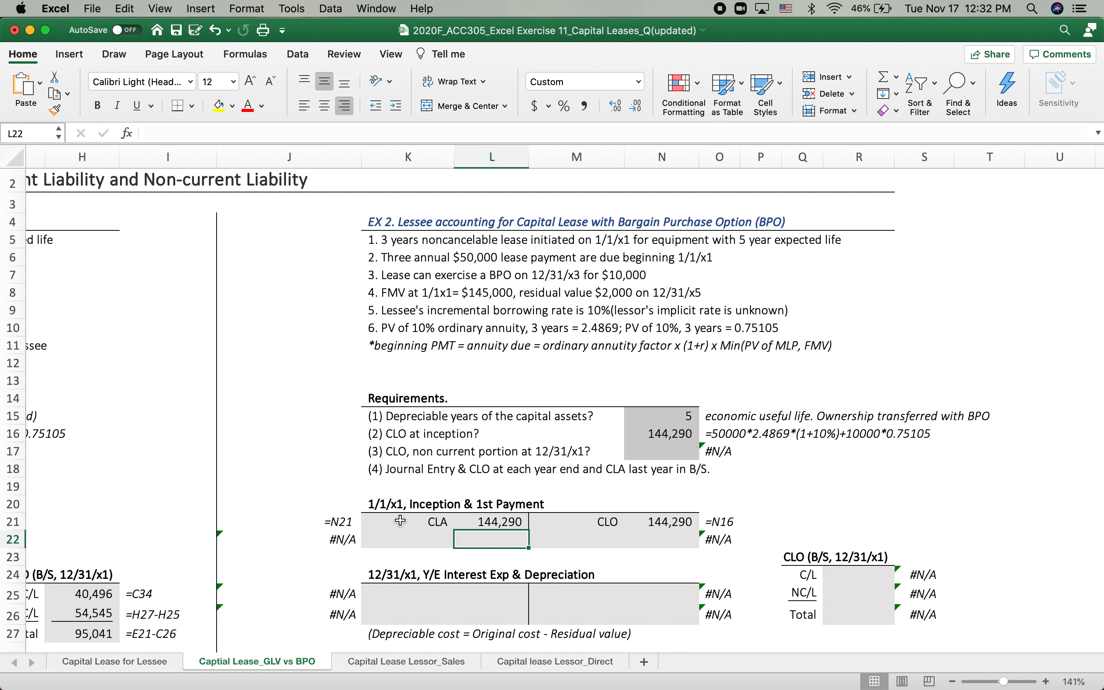
Step: Record the first payment's credit in row 22 as Cash with an amount of 50000
{"action": "left_click", "coordinate": [605, 539]}
{"action": "type", "text": "Cash"}
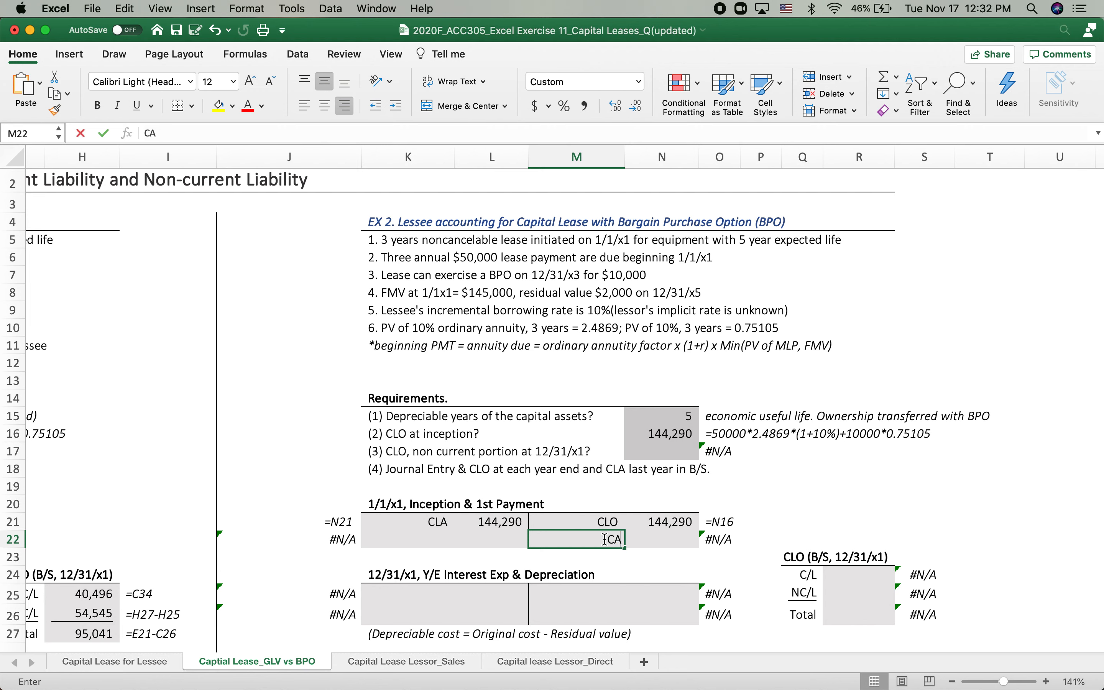
{"action": "key", "text": "Tab"}
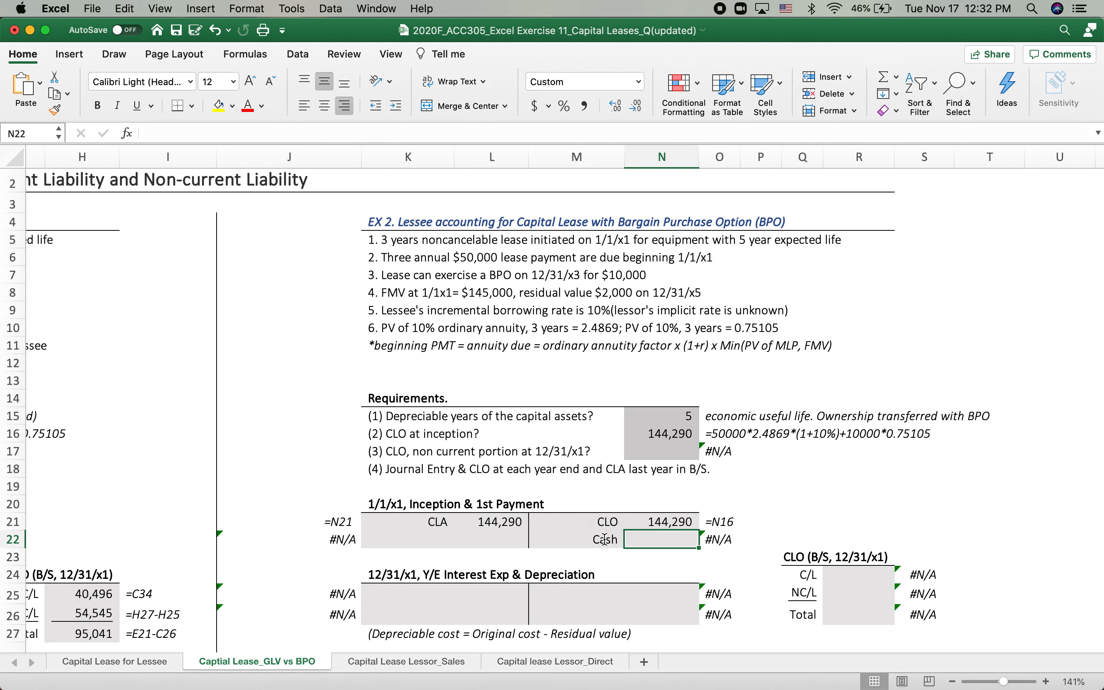
{"action": "type", "text": "50000"}
{"action": "key", "text": "Return"}
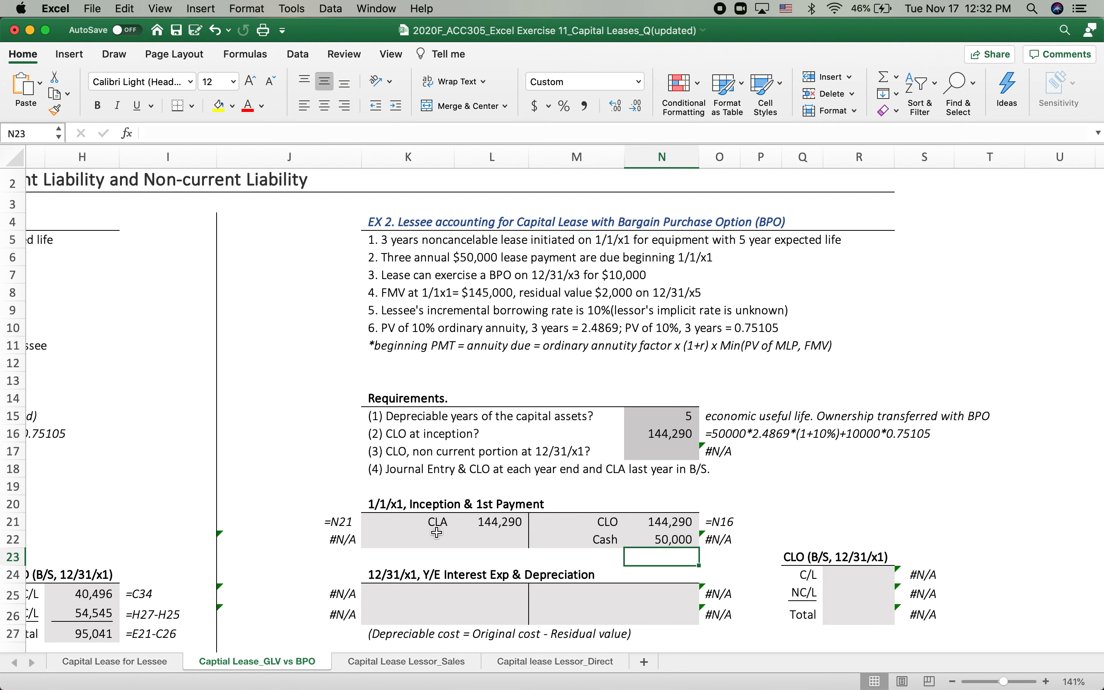
Step: Record the first payment's debit in row 22 as CLO, with its amount linked to the cash credit as =N22
{"action": "left_click", "coordinate": [437, 532]}
{"action": "type", "text": "CLO"}
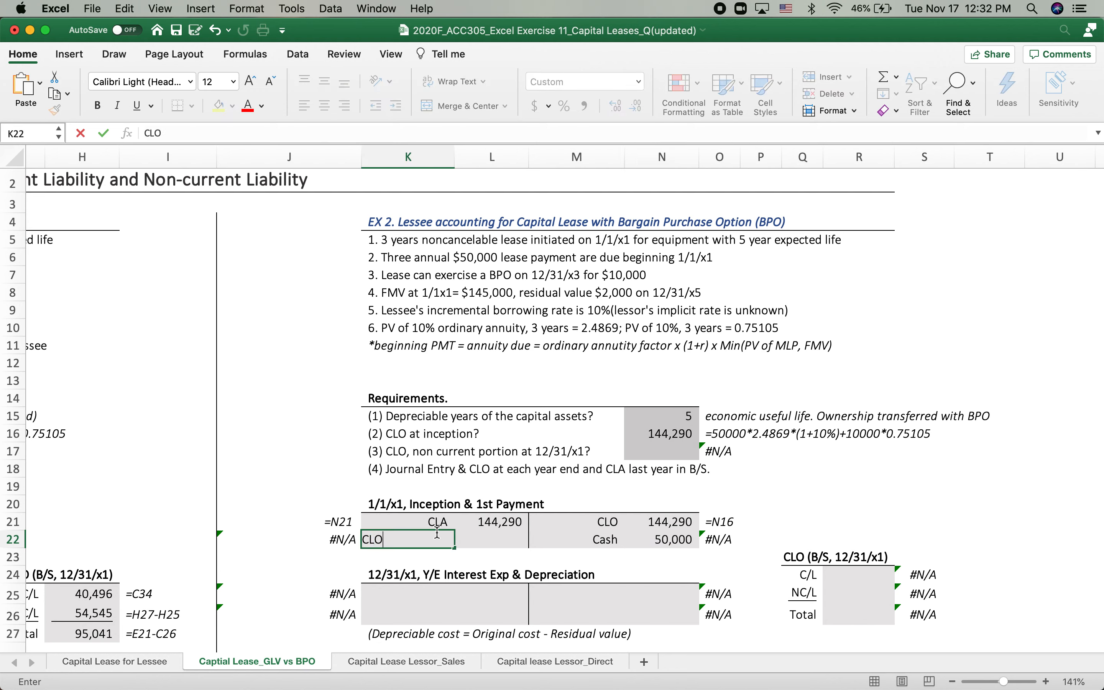
{"action": "left_click", "coordinate": [485, 535]}
{"action": "type", "text": "="}
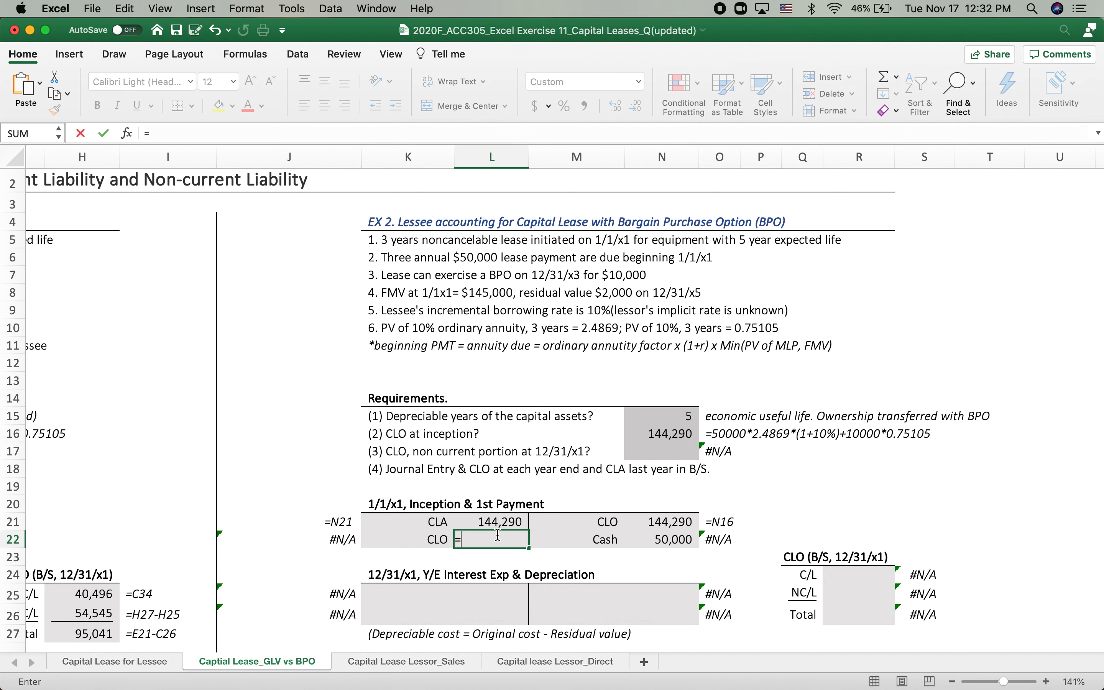
{"action": "left_click", "coordinate": [669, 539]}
{"action": "key", "text": "Return"}
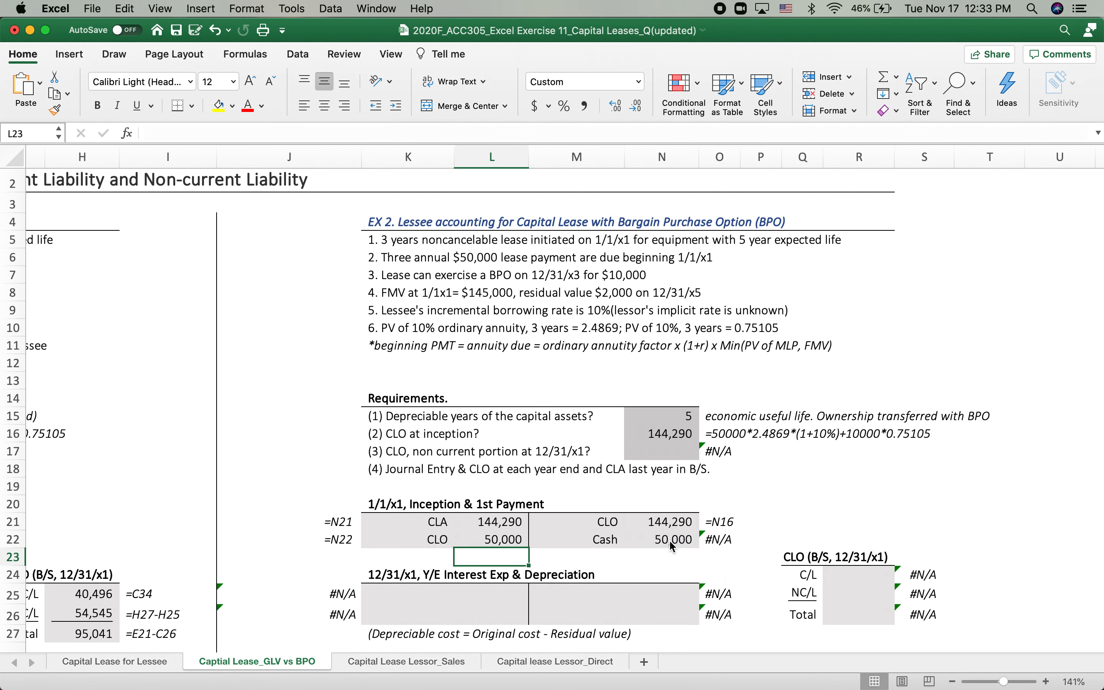
Step: Record the 12/31/x1 debit in row 25 as Interest Exp, with its amount calculated as =(N21-L22)*10%
{"action": "scroll", "coordinate": [590, 539], "scroll_direction": "down", "scroll_amount": 1}
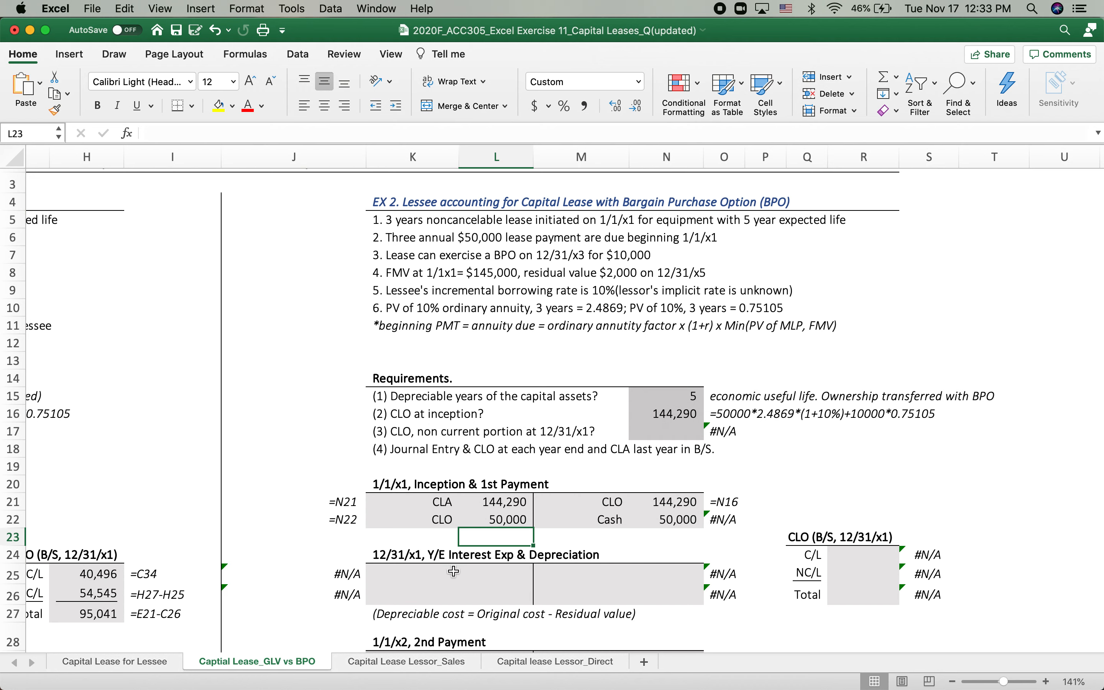
{"action": "left_click", "coordinate": [425, 570]}
{"action": "type", "text": "Int"}
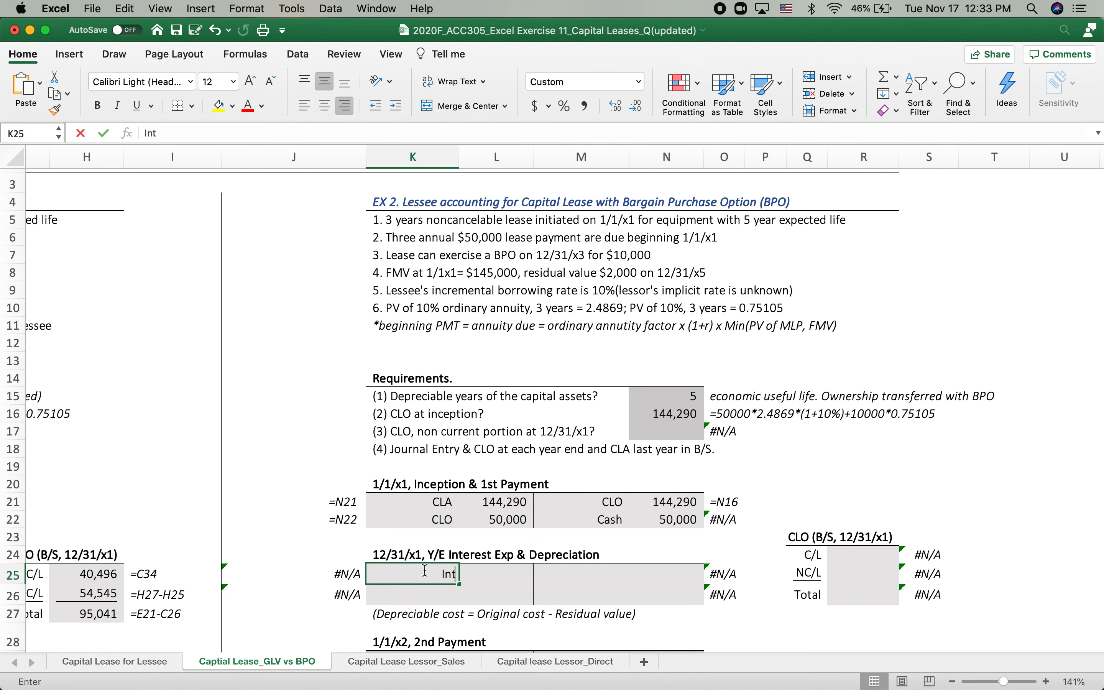
{"action": "type", "text": "e"}
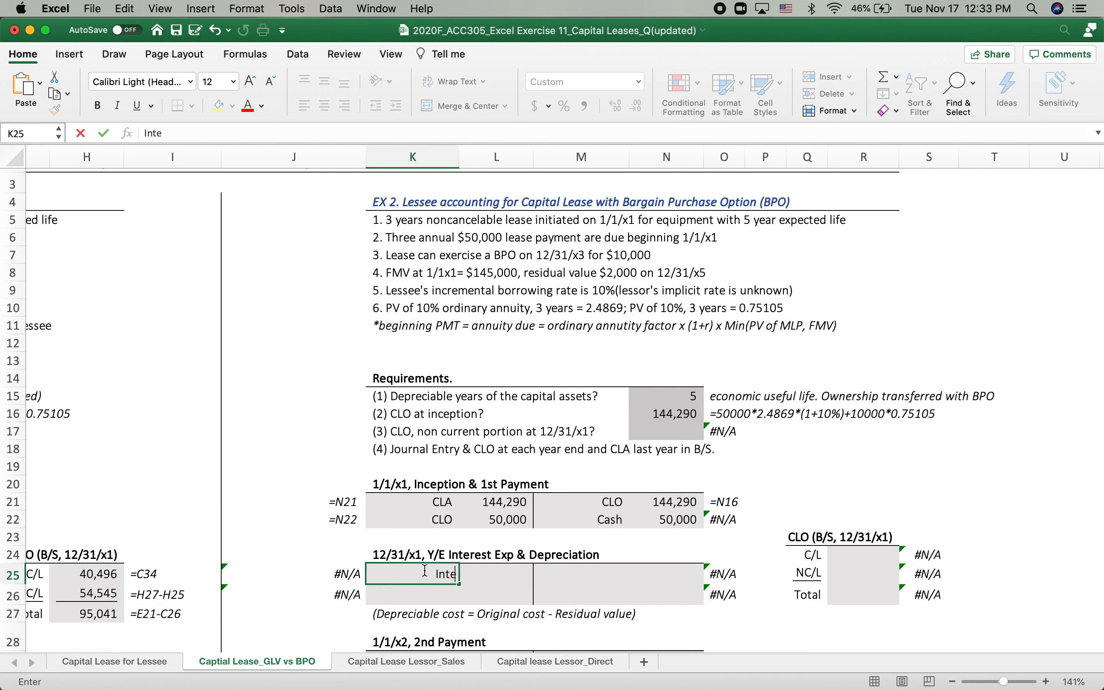
{"action": "type", "text": "rest Exp"}
{"action": "key", "text": "Tab"}
{"action": "type", "text": "=("}
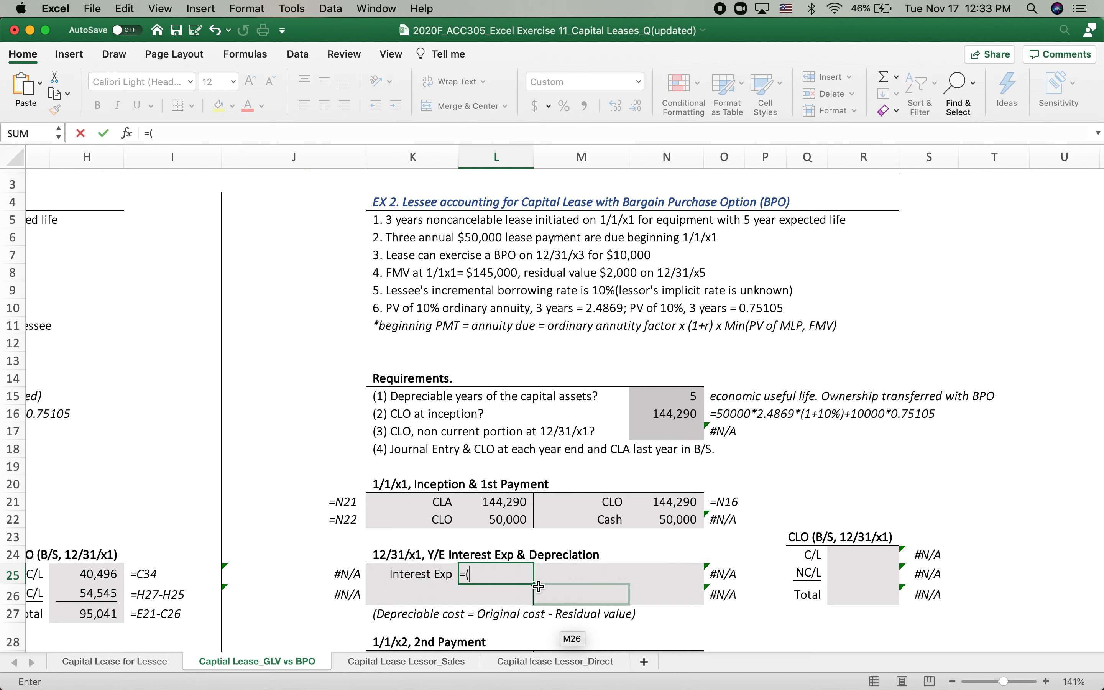
{"action": "left_click", "coordinate": [660, 500]}
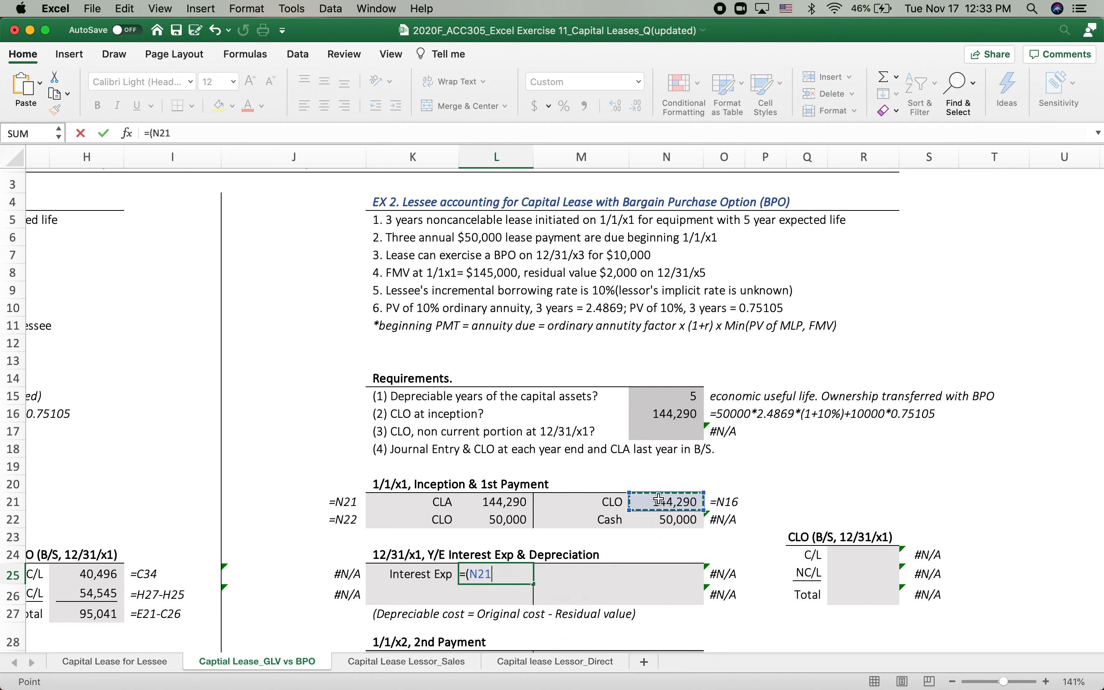
{"action": "type", "text": "-"}
{"action": "left_click", "coordinate": [504, 519]}
{"action": "type", "text": ")*10%"}
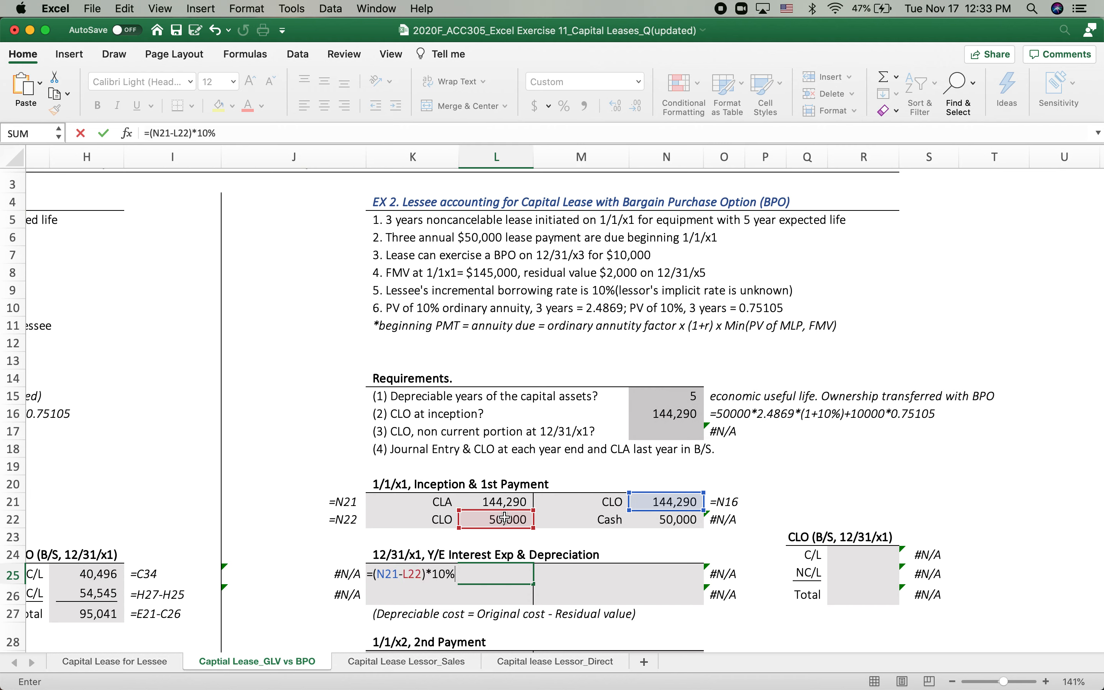
{"action": "key", "text": "Return"}
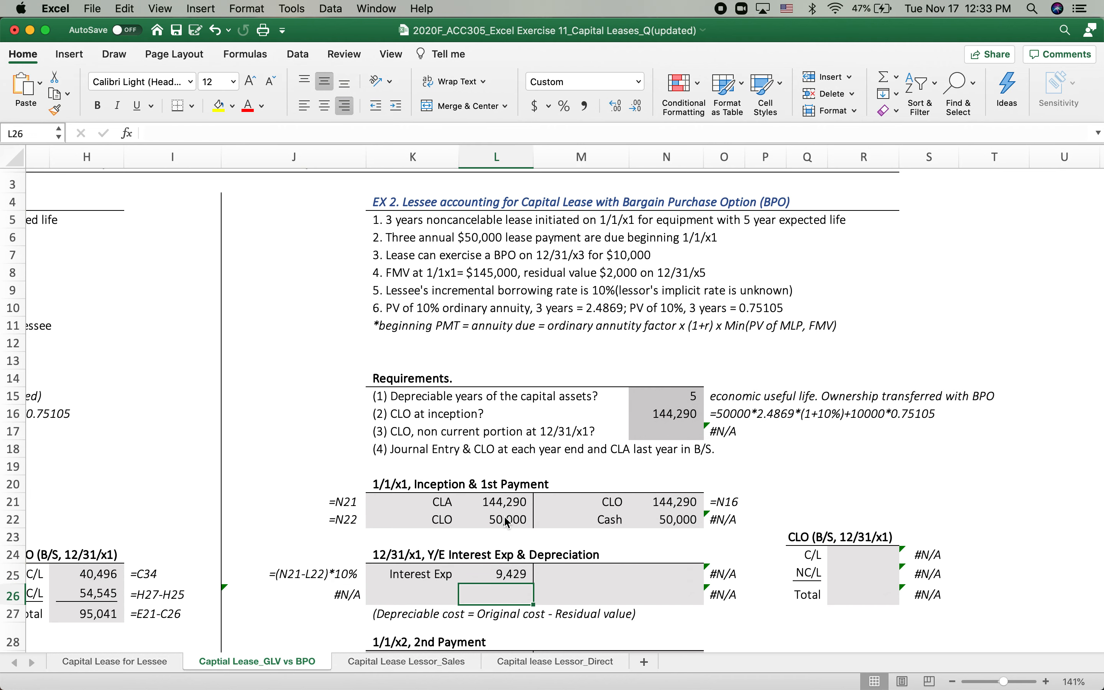
Step: Record the matching credit in row 25 as Interest Payable, with its amount linked to the interest expense as =L25
{"action": "left_click", "coordinate": [564, 574]}
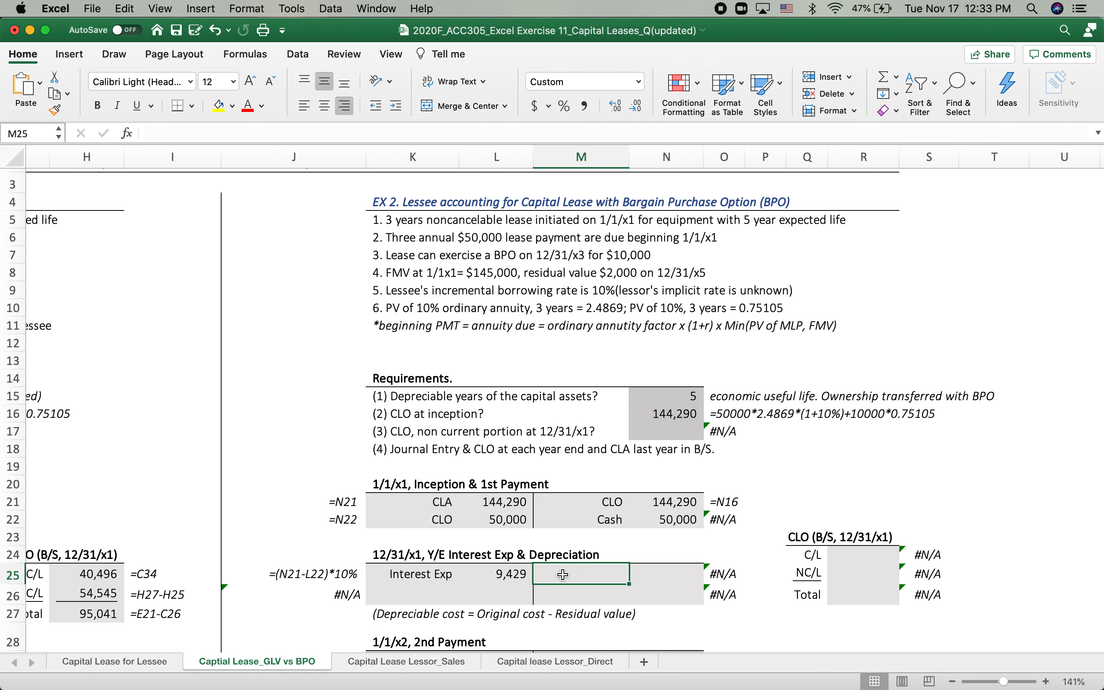
{"action": "scroll", "coordinate": [524, 553], "scroll_direction": "down", "scroll_amount": 2}
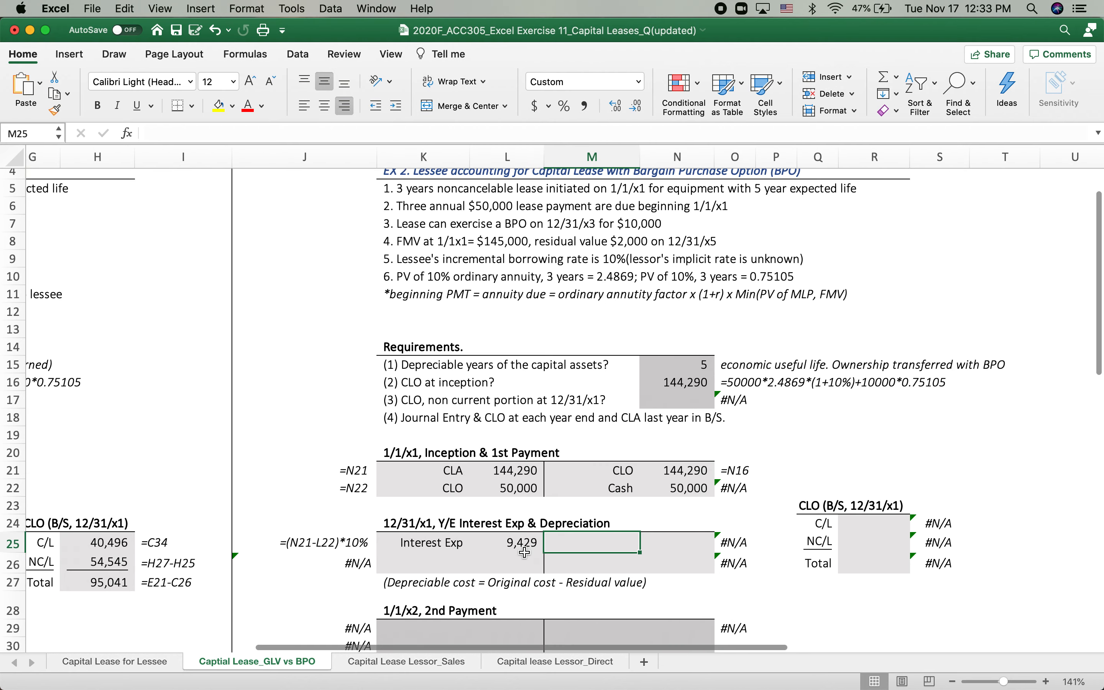
{"action": "scroll", "coordinate": [580, 525], "scroll_direction": "down", "scroll_amount": 2}
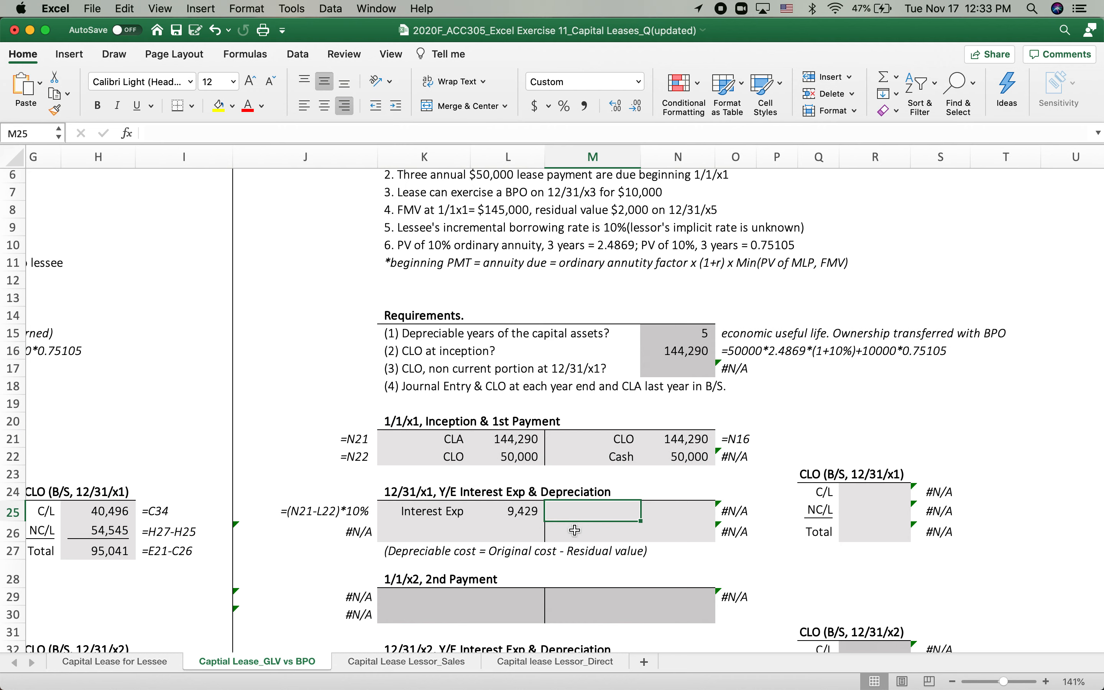
{"action": "type", "text": "Interest"}
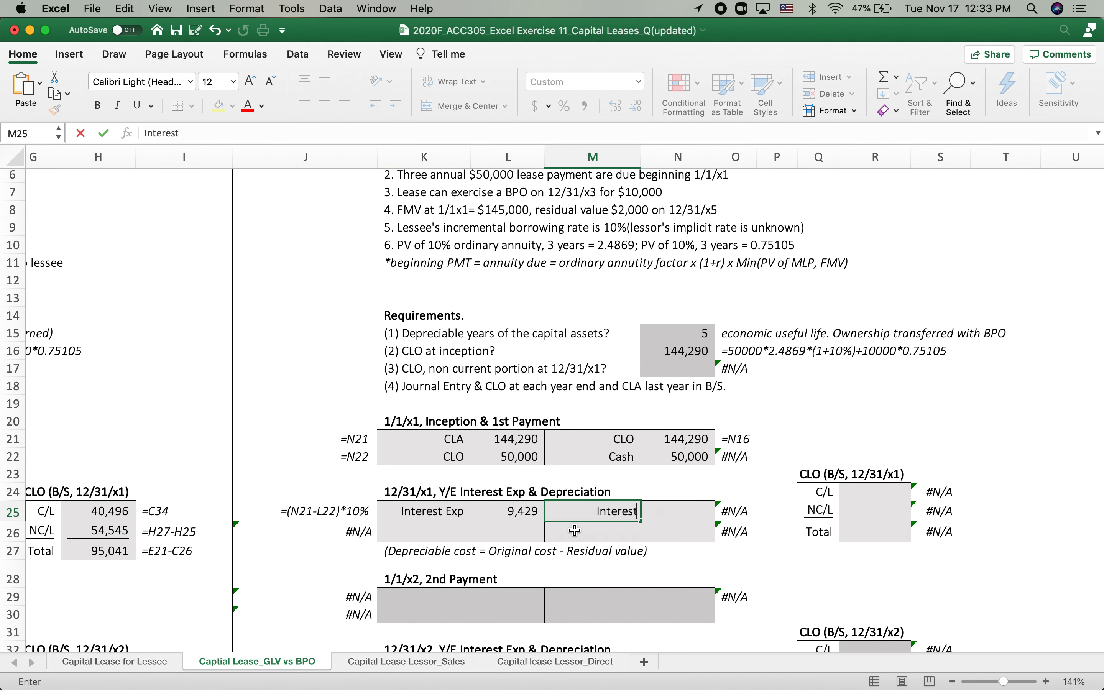
{"action": "type", "text": " Payable"}
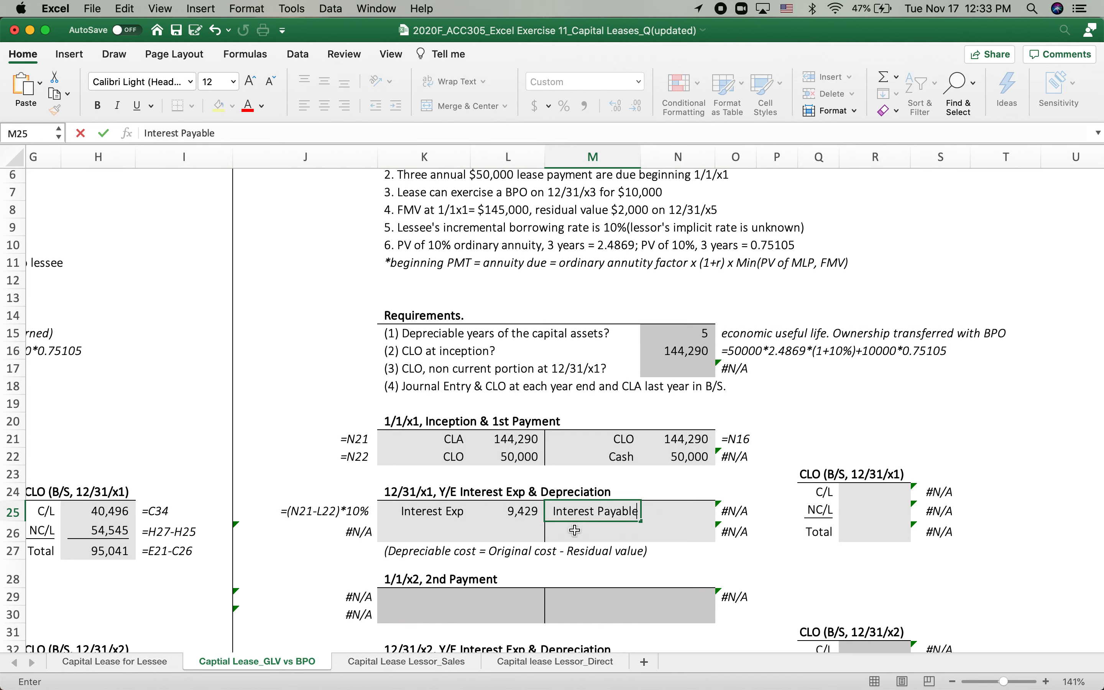
{"action": "key", "text": "Tab"}
{"action": "type", "text": "="}
{"action": "left_click", "coordinate": [527, 515]}
{"action": "key", "text": "Return"}
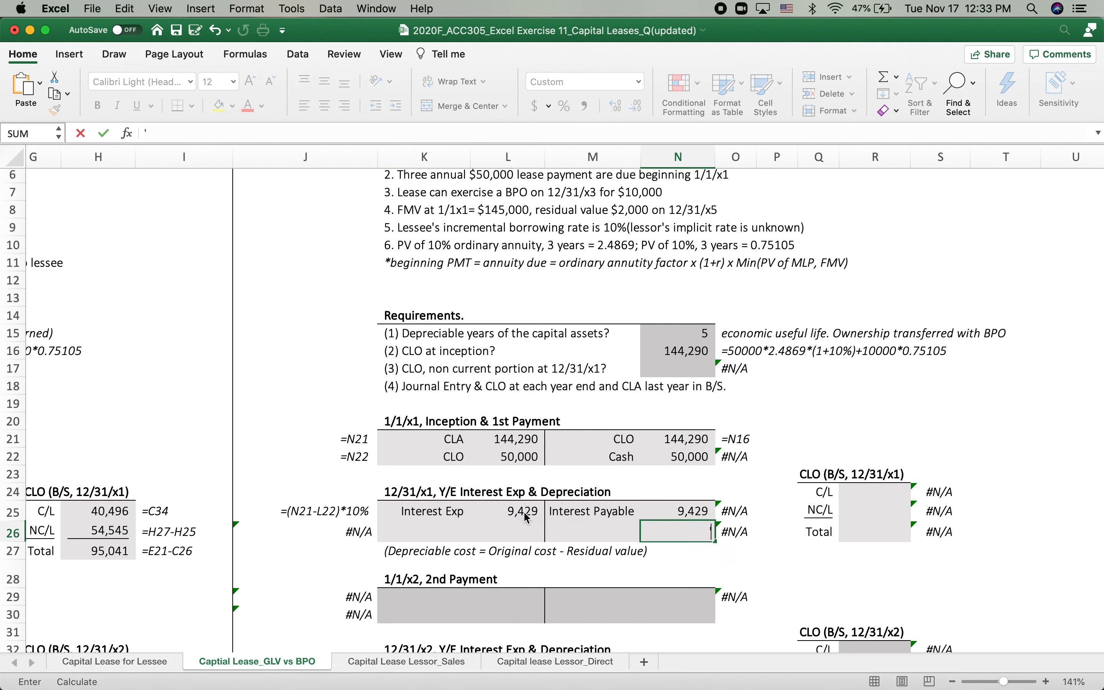
{"action": "type", "text": "'"}
{"action": "key", "text": "Return"}
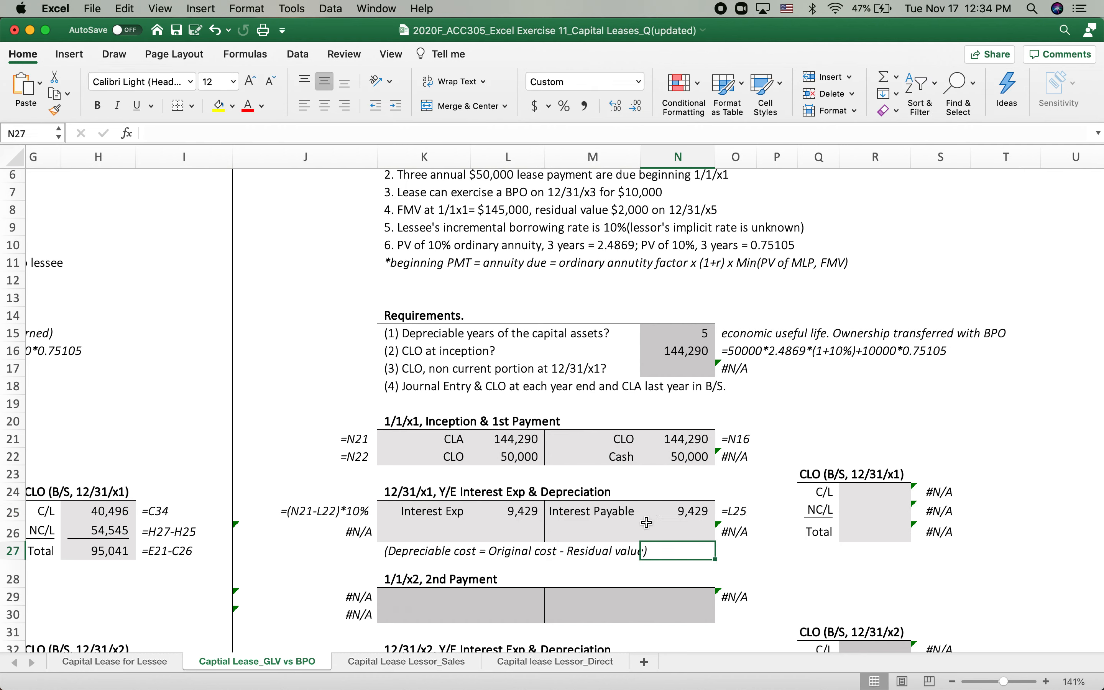
Step: Record the depreciation debit in row 26 as Depr. Exp, with its amount calculated as =(L21-2000)/5
{"action": "left_click", "coordinate": [415, 526]}
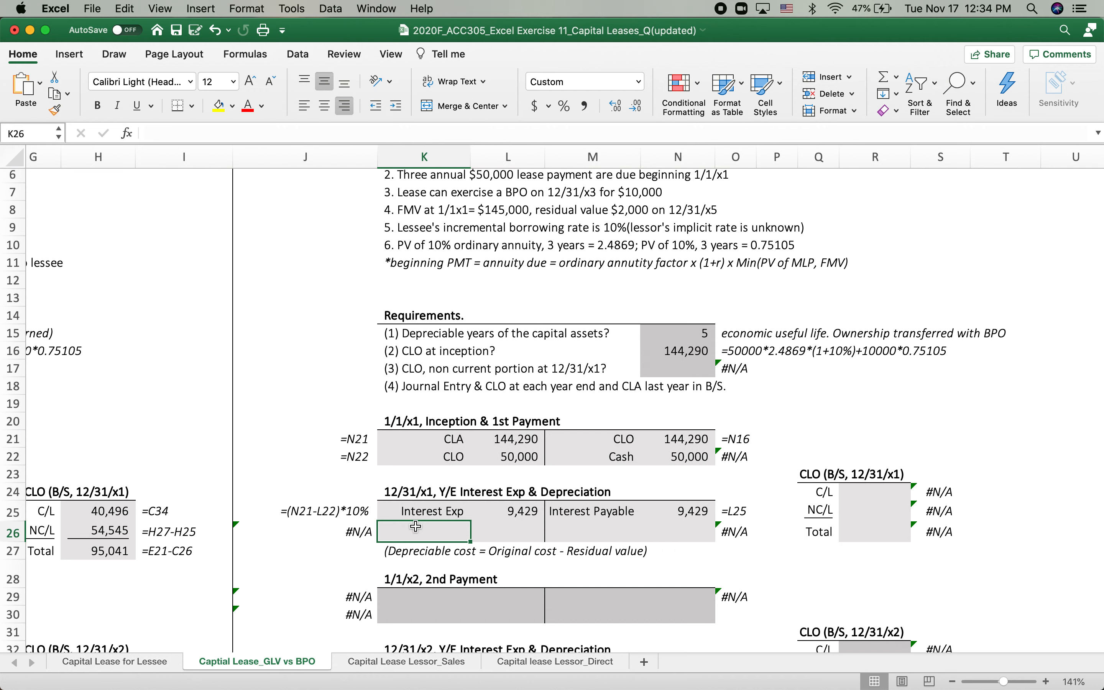
{"action": "type", "text": "Depre"}
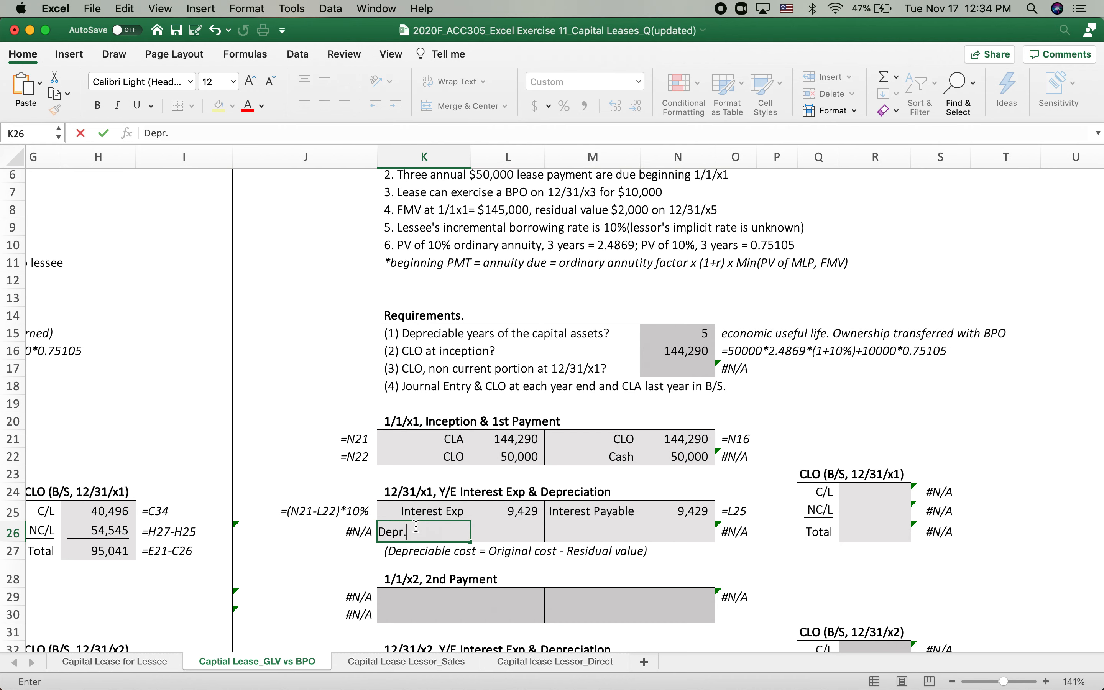
{"action": "type", "text": " Exp"}
{"action": "key", "text": "Tab"}
{"action": "type", "text": "="}
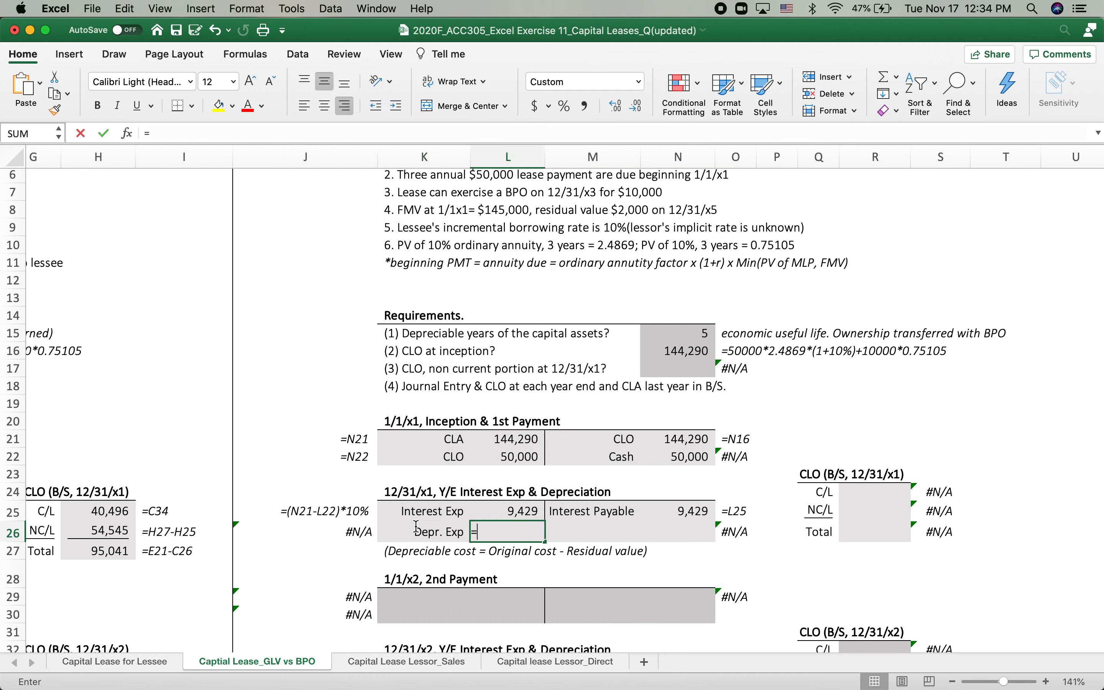
{"action": "type", "text": "("}
{"action": "left_click", "coordinate": [508, 437]}
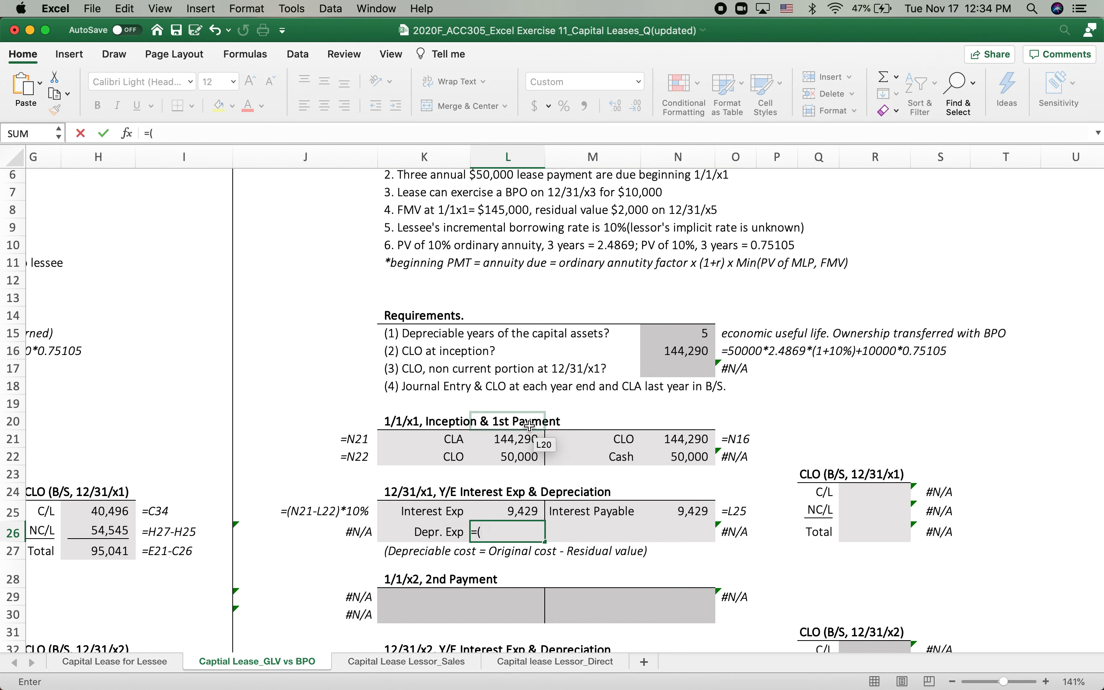
{"action": "type", "text": "-"}
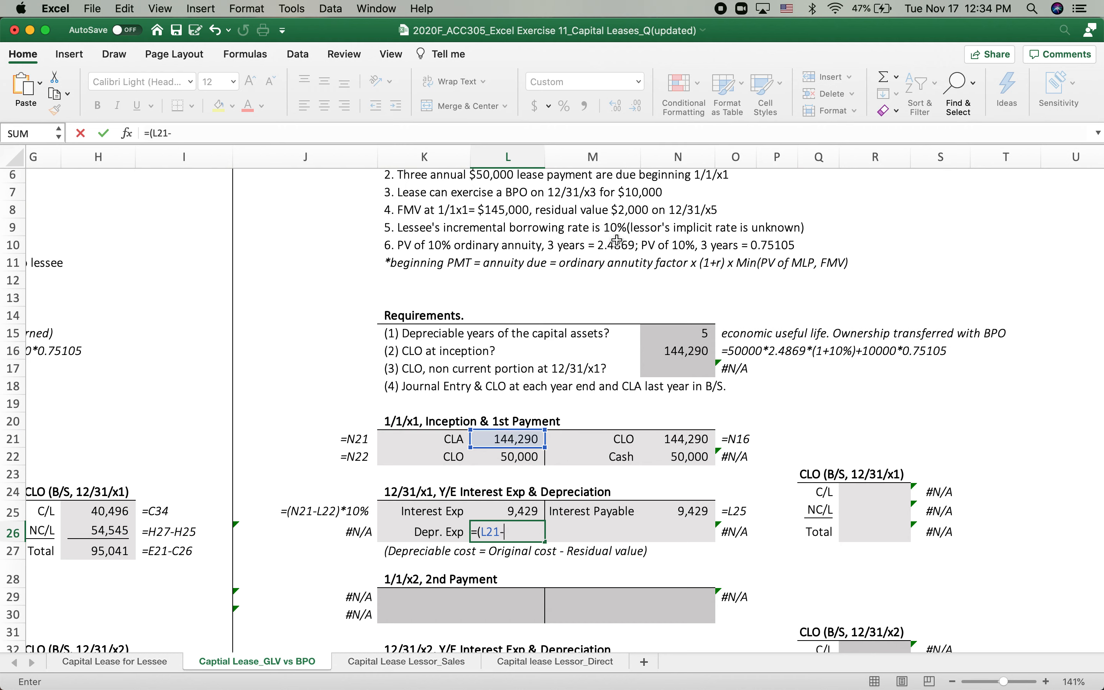
{"action": "type", "text": "2000)/"}
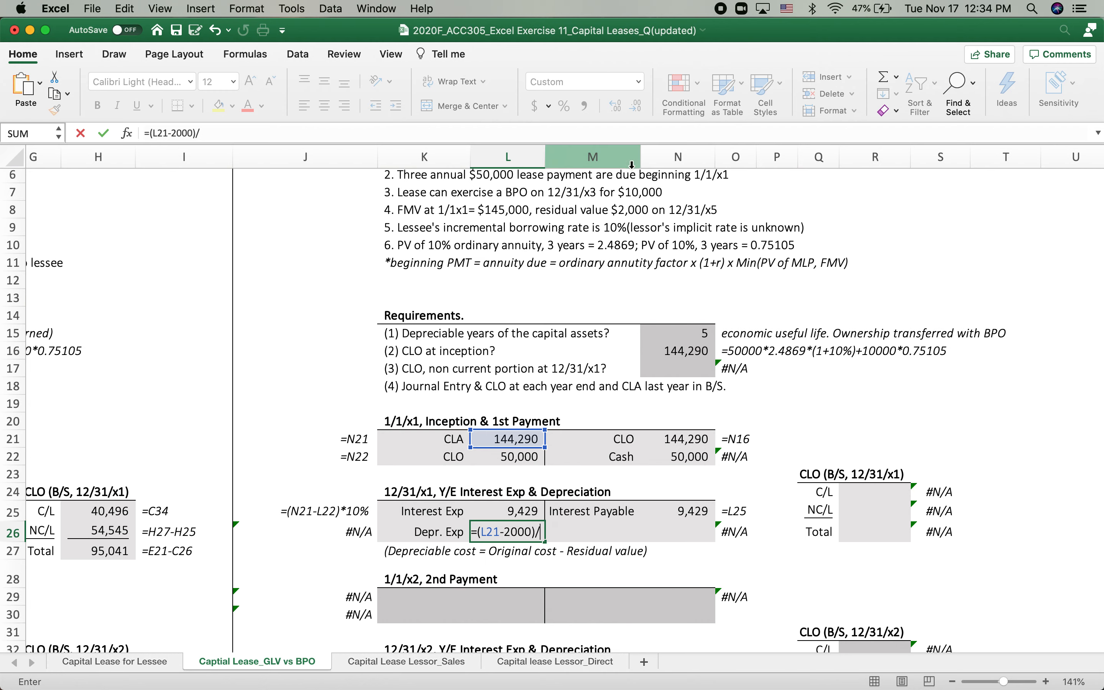
{"action": "scroll", "coordinate": [569, 262], "scroll_direction": "up", "scroll_amount": 3}
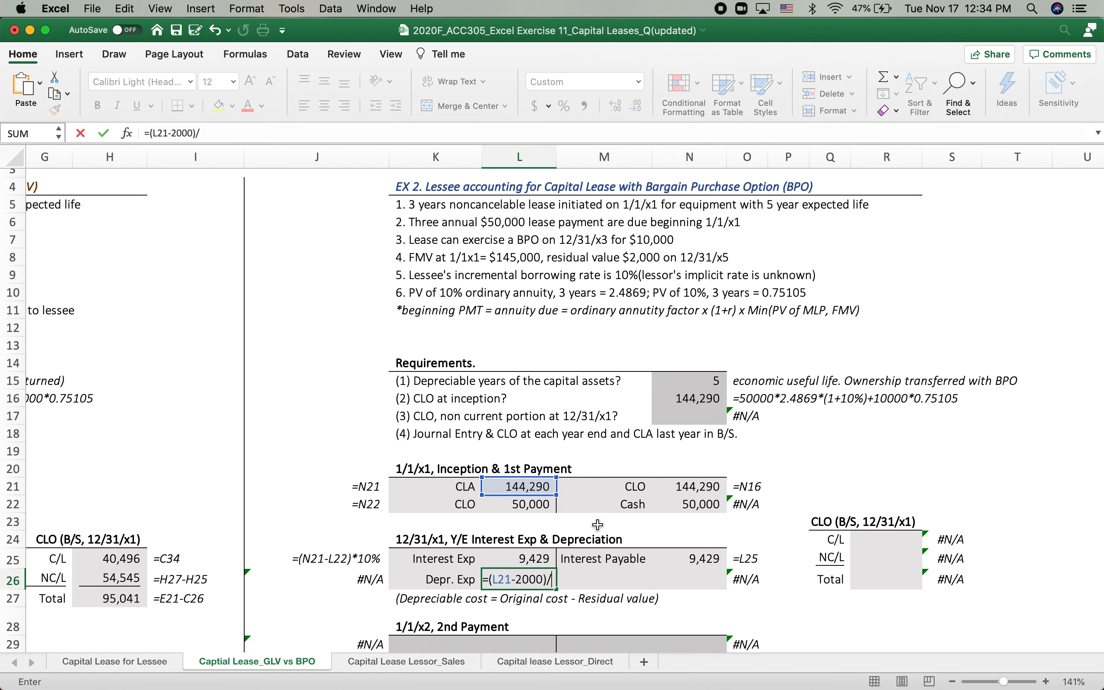
{"action": "scroll", "coordinate": [598, 524], "scroll_direction": "down", "scroll_amount": 2}
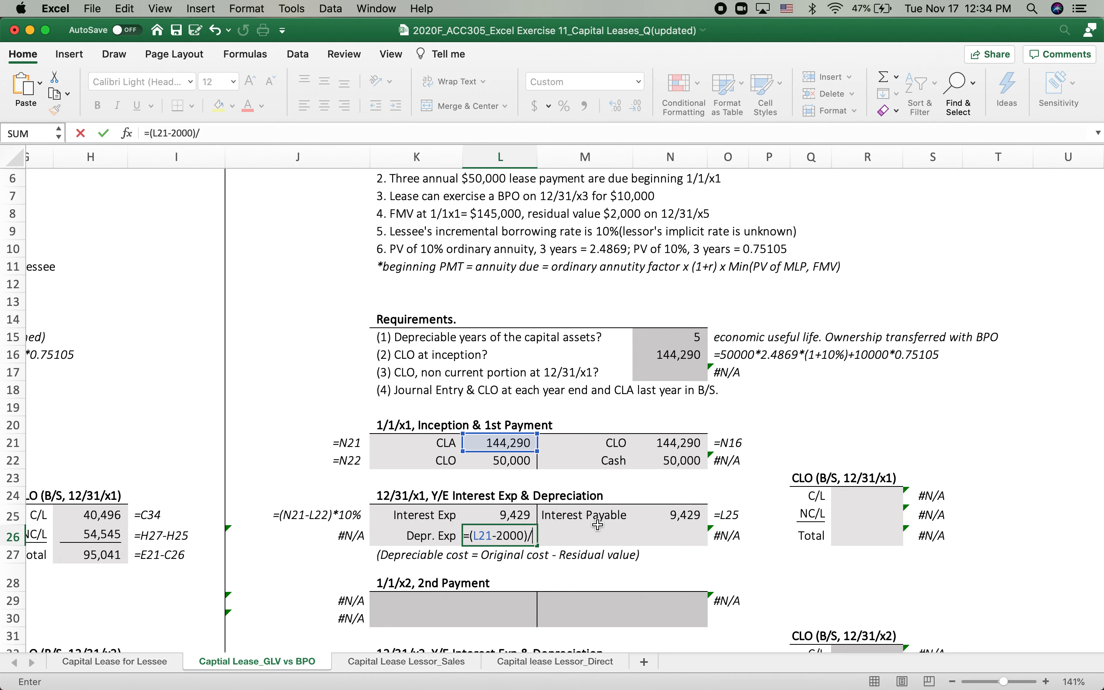
{"action": "type", "text": "5"}
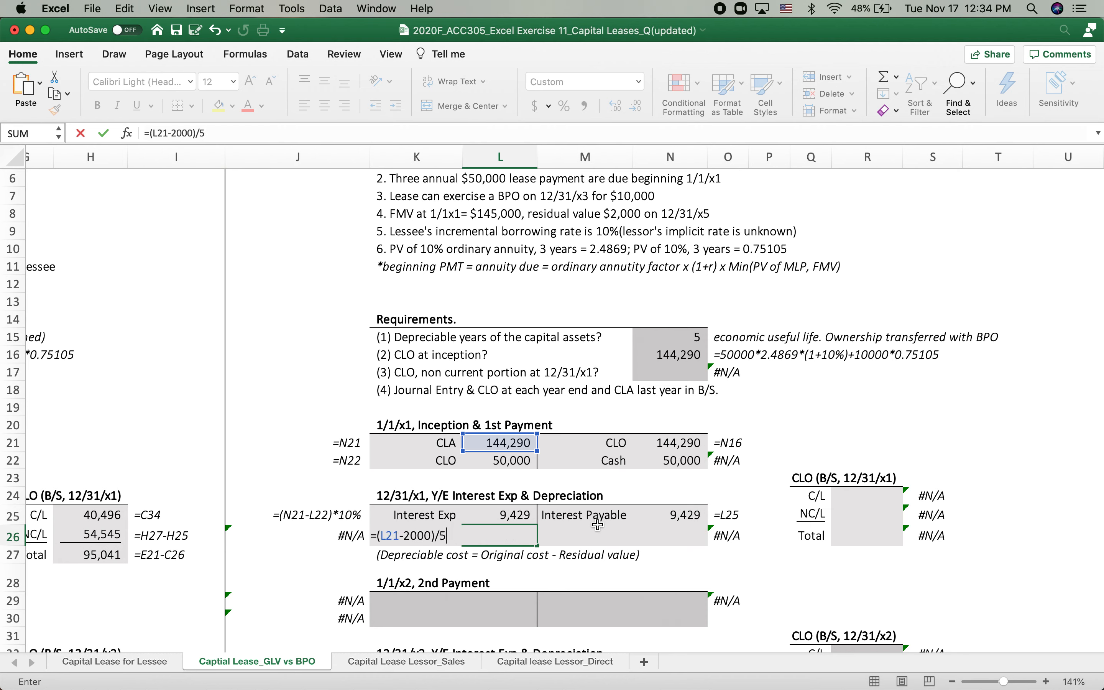
{"action": "key", "text": "Return"}
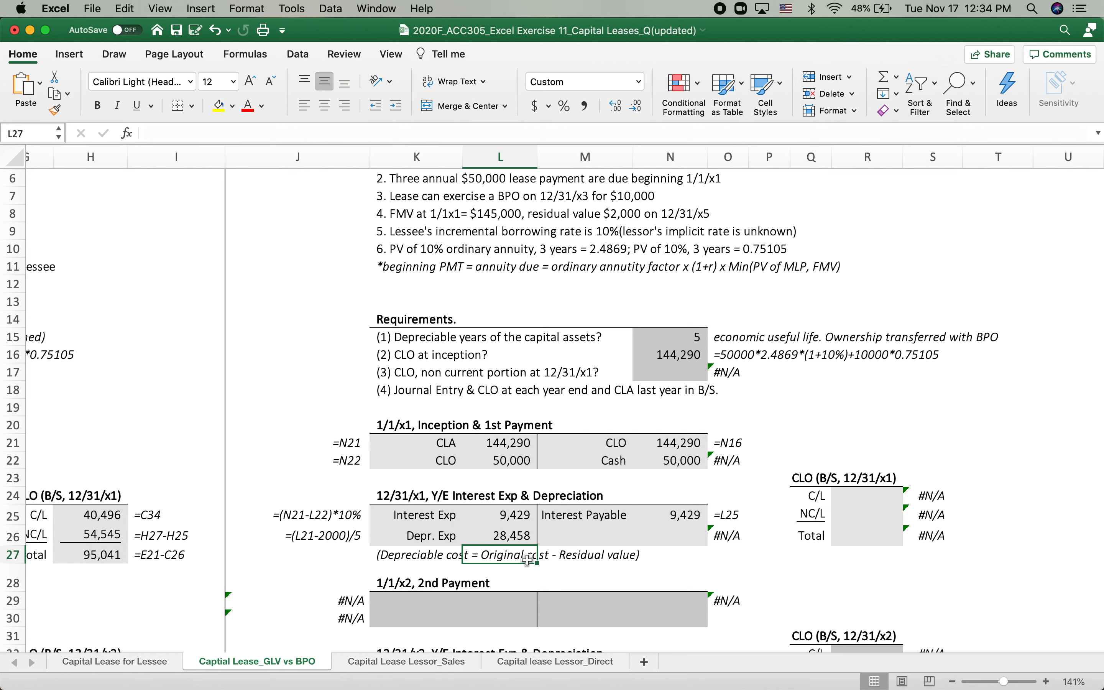
Step: Record the credit in row 26 as Acc. Depr, with its amount linked to the depreciation expense as =L26
{"action": "left_click", "coordinate": [581, 536]}
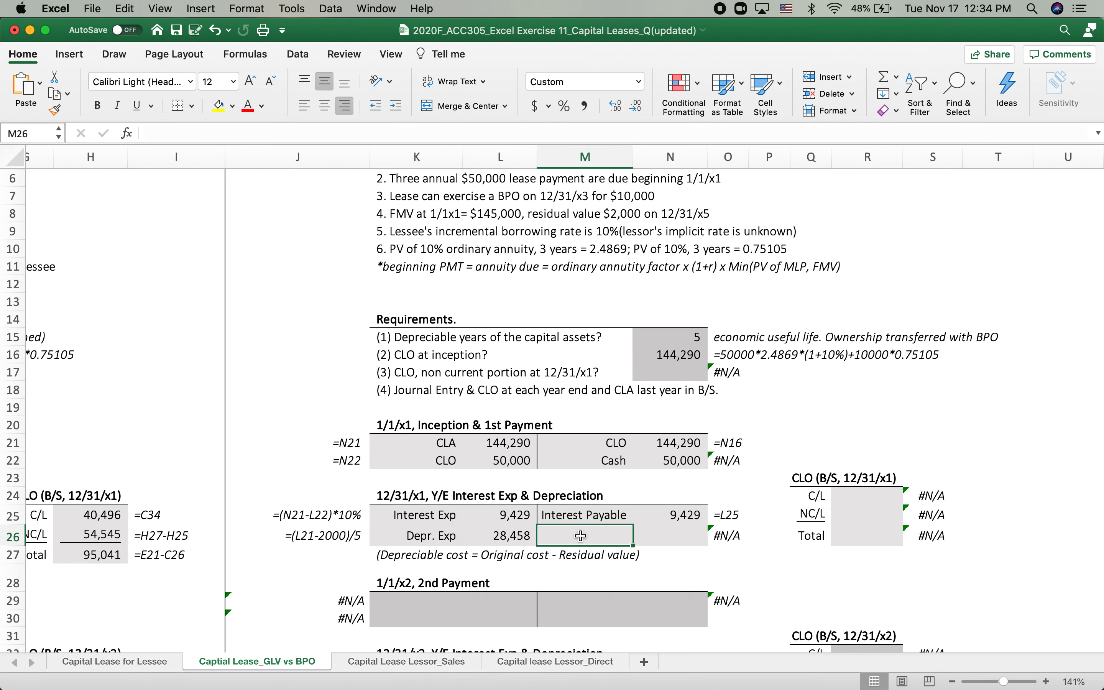
{"action": "type", "text": "Acc."}
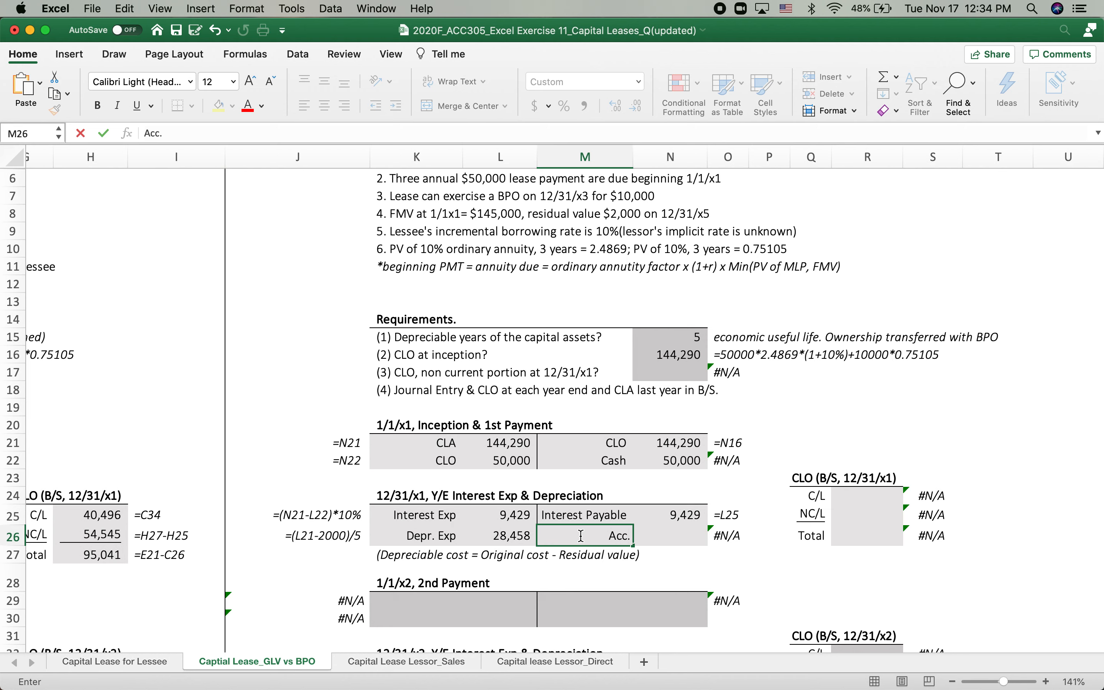
{"action": "type", "text": " Depr"}
{"action": "key", "text": "Tab"}
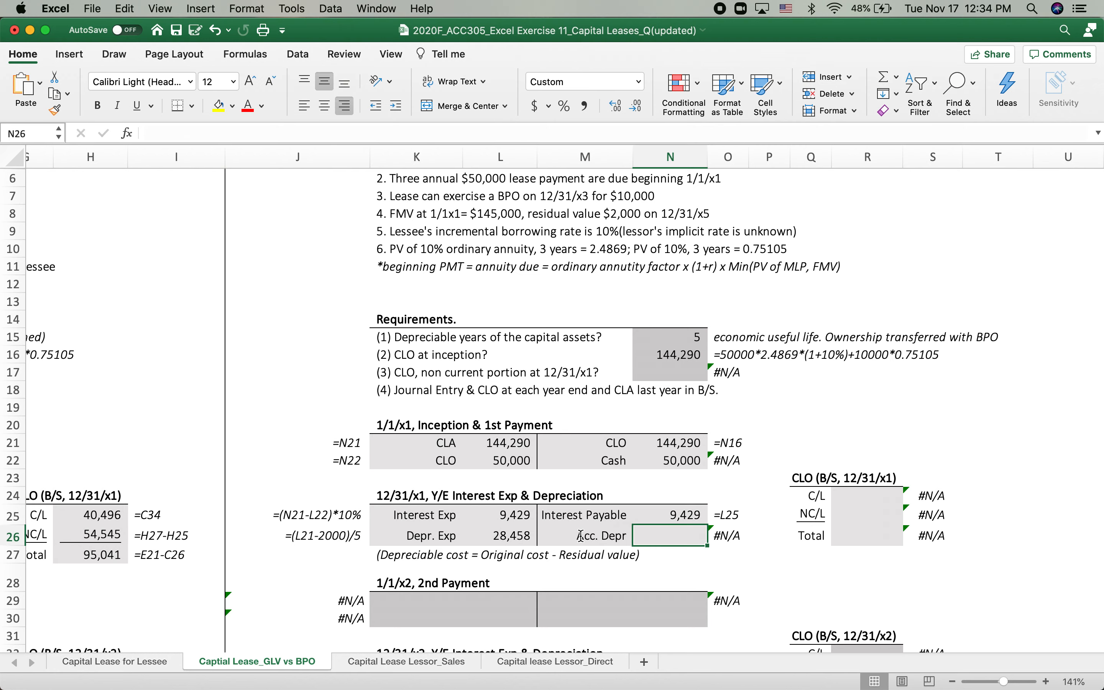
{"action": "type", "text": "="}
{"action": "left_click", "coordinate": [506, 537]}
{"action": "key", "text": "Return"}
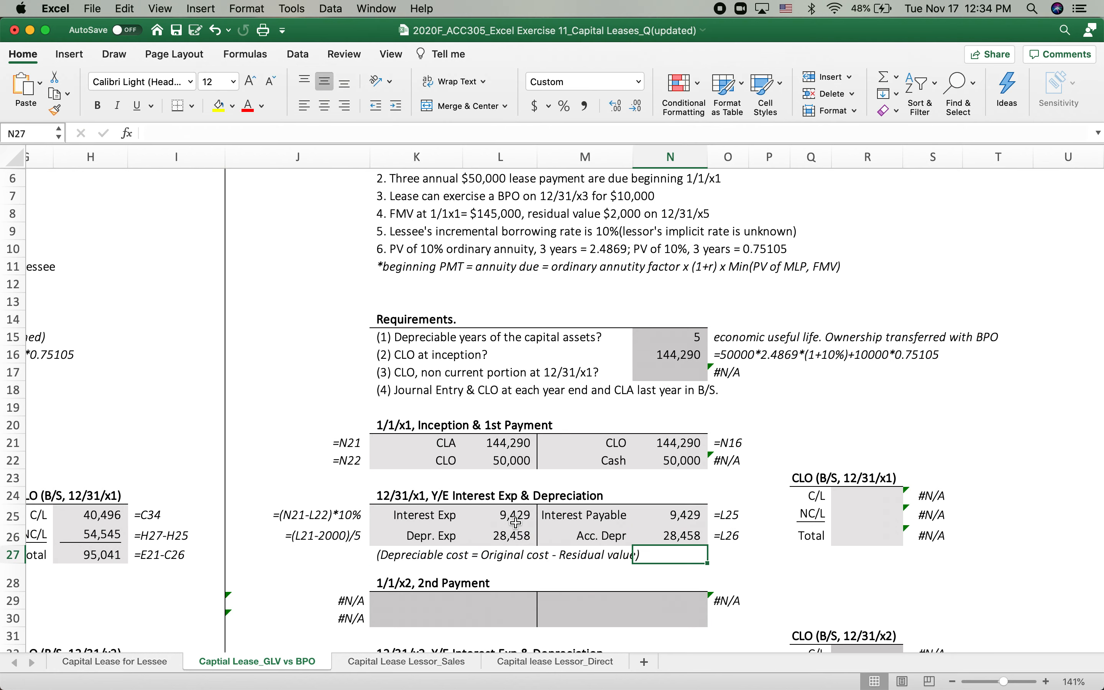
Step: Record the 1/1/x2 second payment's credit in row 29 as Cash, with its amount linked to the first payment as =N22
{"action": "scroll", "coordinate": [516, 523], "scroll_direction": "down", "scroll_amount": 3}
{"action": "scroll", "coordinate": [516, 523], "scroll_direction": "down", "scroll_amount": 2}
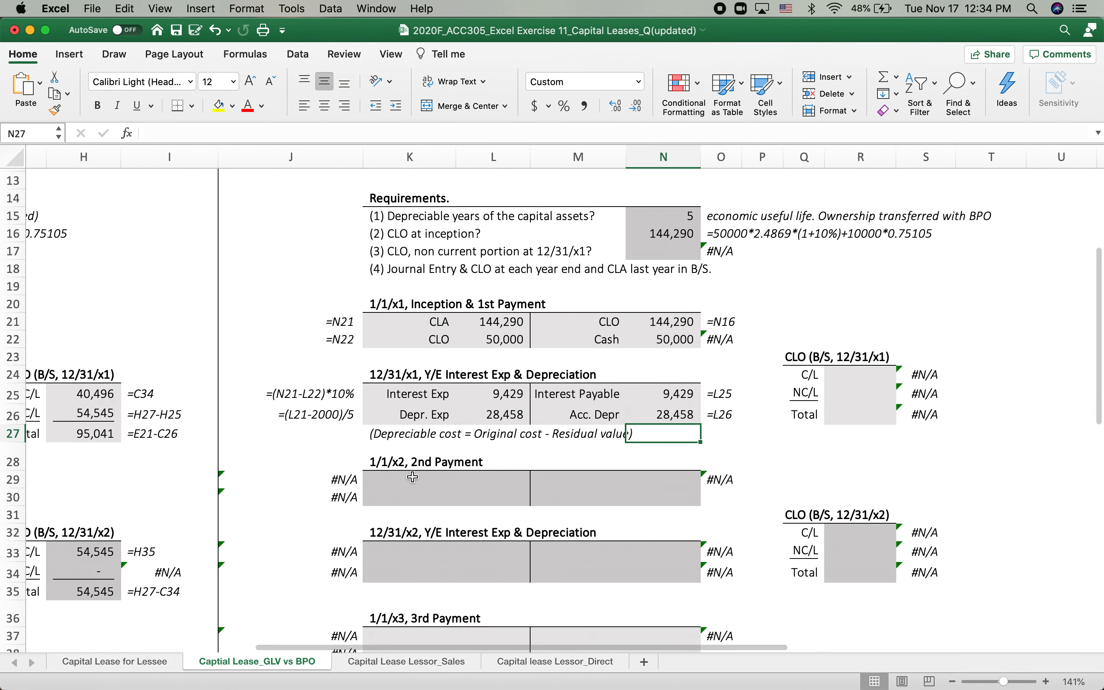
{"action": "left_click", "coordinate": [597, 482]}
{"action": "type", "text": "CA"}
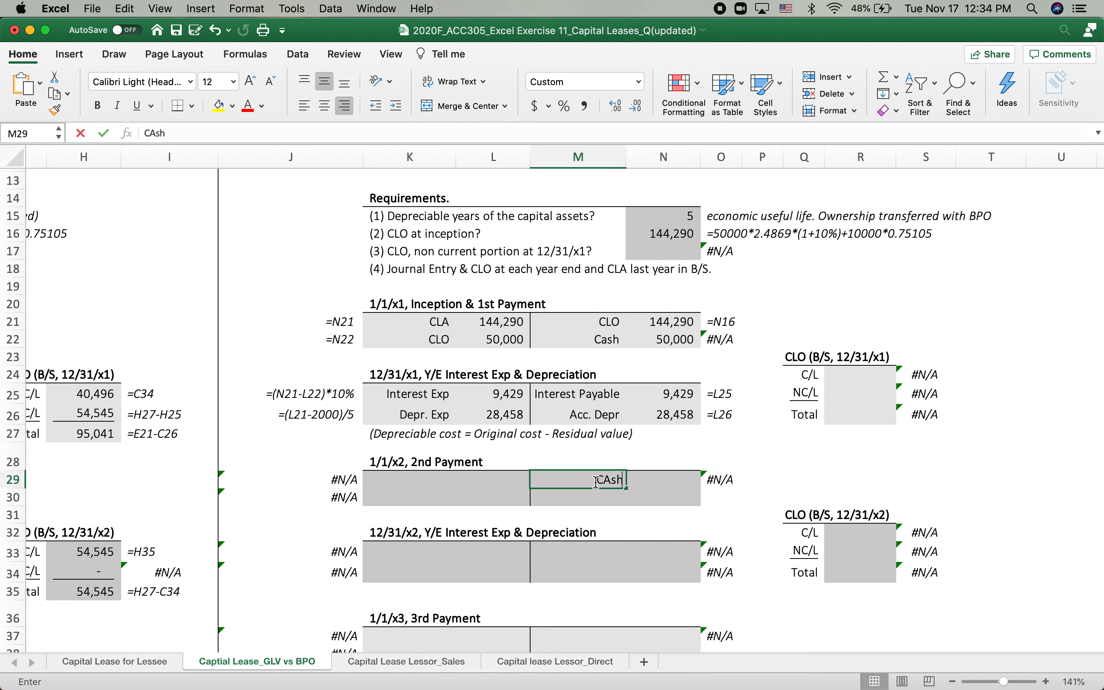
{"action": "type", "text": "sh"}
{"action": "key", "text": "Tab"}
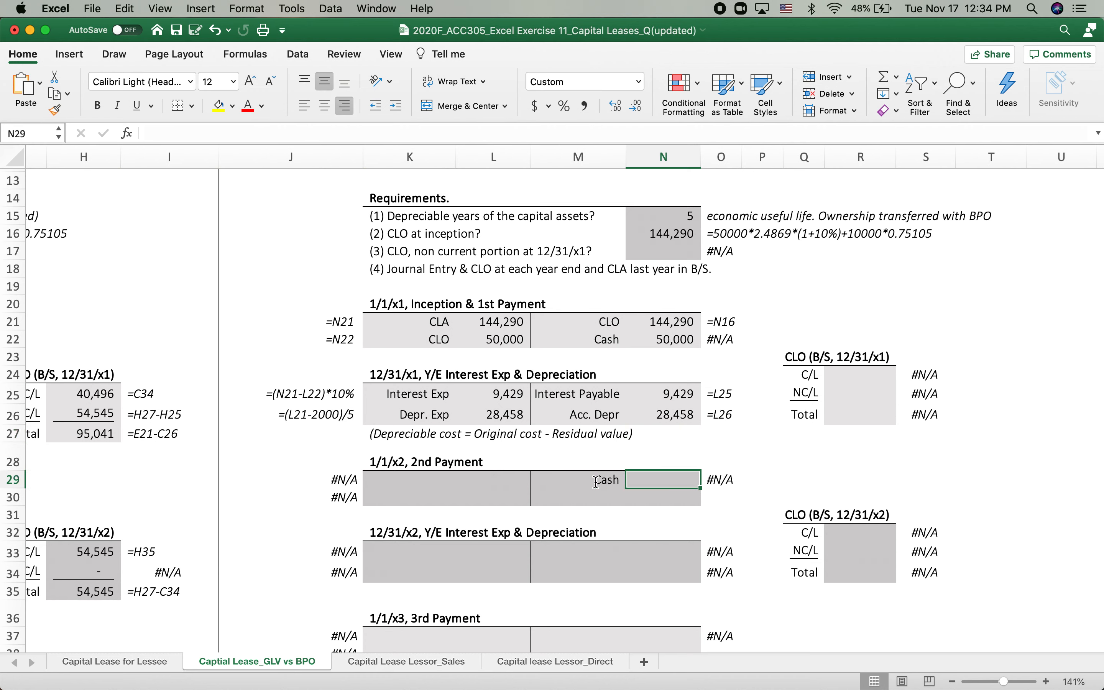
{"action": "type", "text": "="}
{"action": "left_click", "coordinate": [674, 340]}
{"action": "key", "text": "Return"}
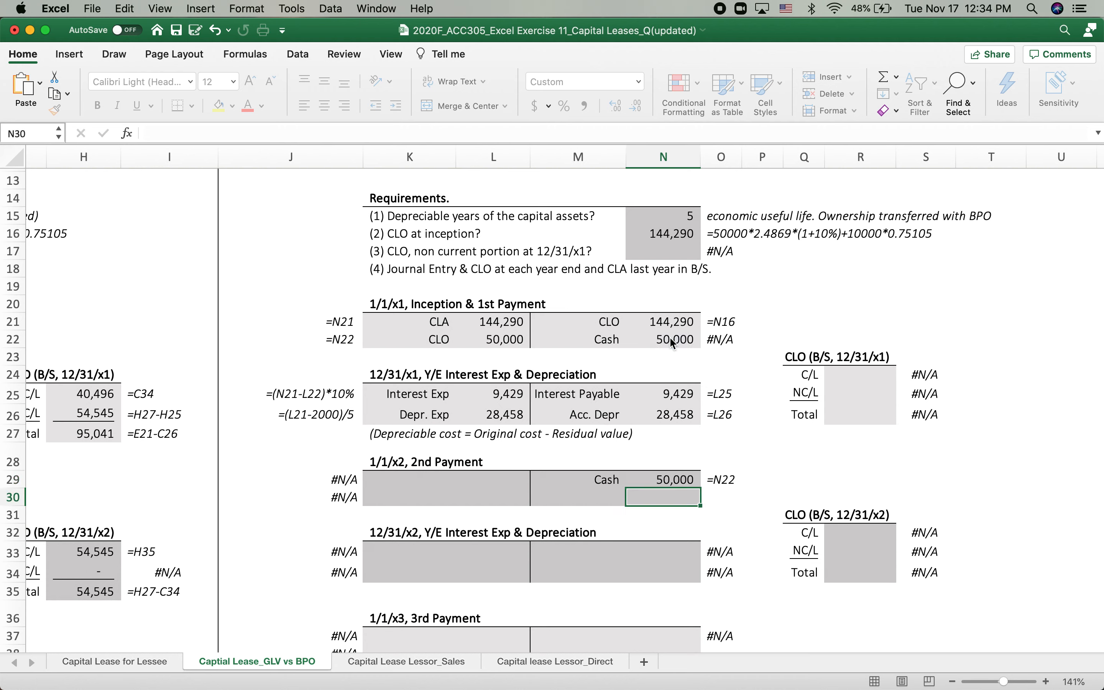
Step: Record the 1/1/x2 second payment's debit in row 29 as Interest Payable, with its amount linked to the accrued interest as =N25
{"action": "left_click", "coordinate": [435, 479]}
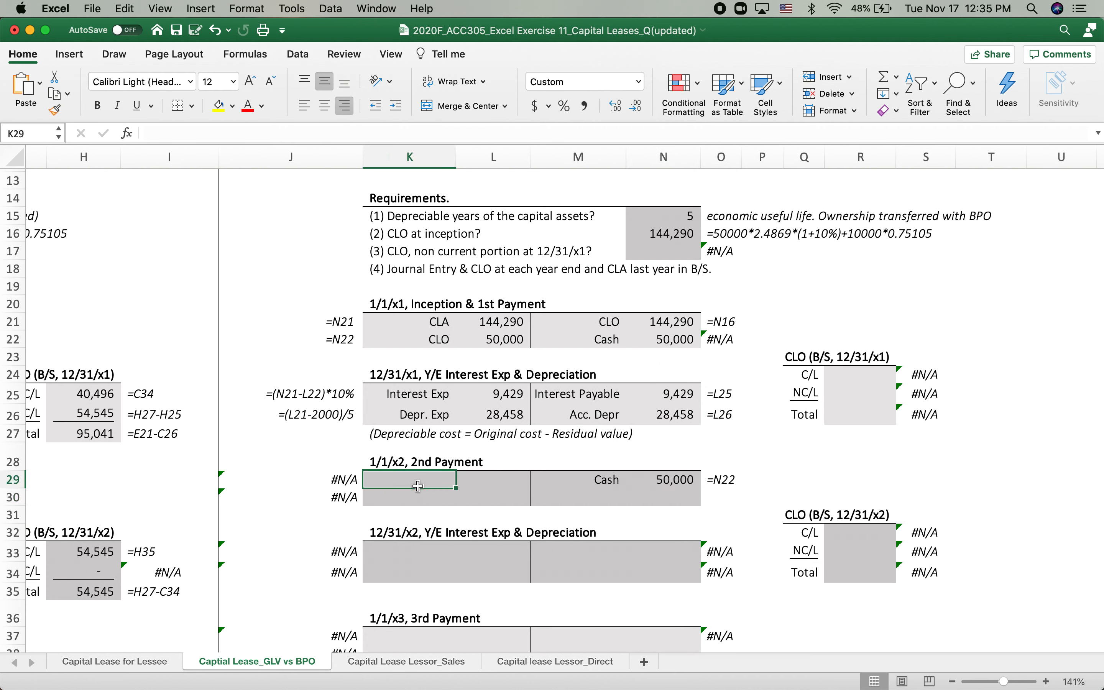
{"action": "type", "text": "In"}
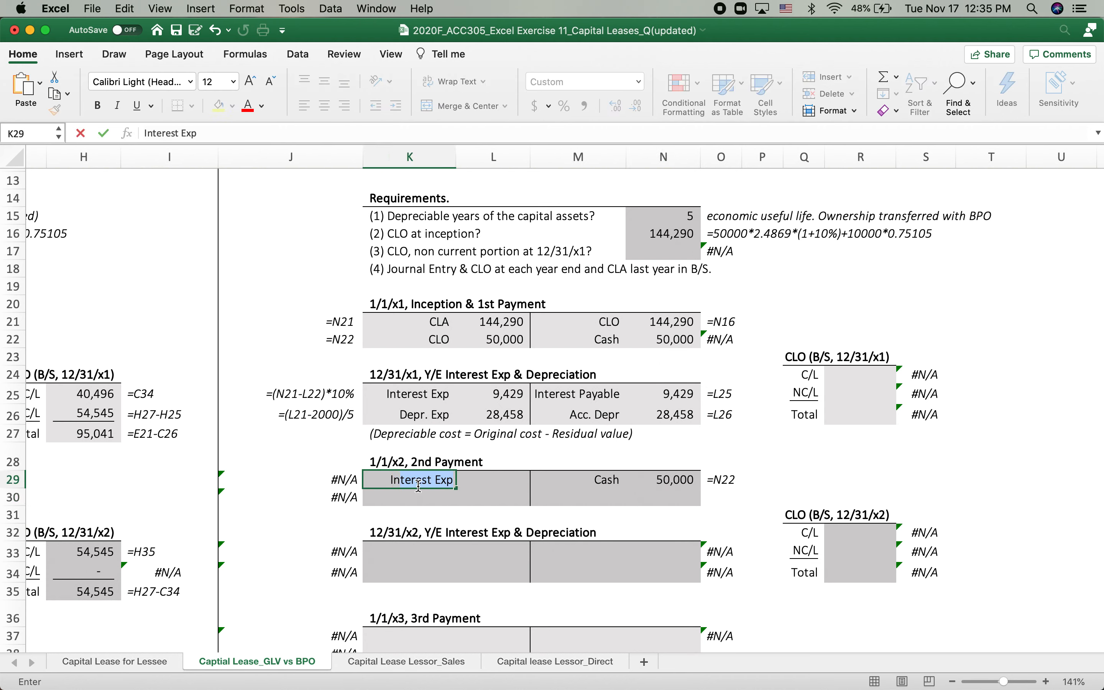
{"action": "type", "text": "terewest"}
{"action": "key", "text": "BackSpace"}
{"action": "key", "text": "BackSpace"}
{"action": "key", "text": "BackSpace"}
{"action": "key", "text": "BackSpace"}
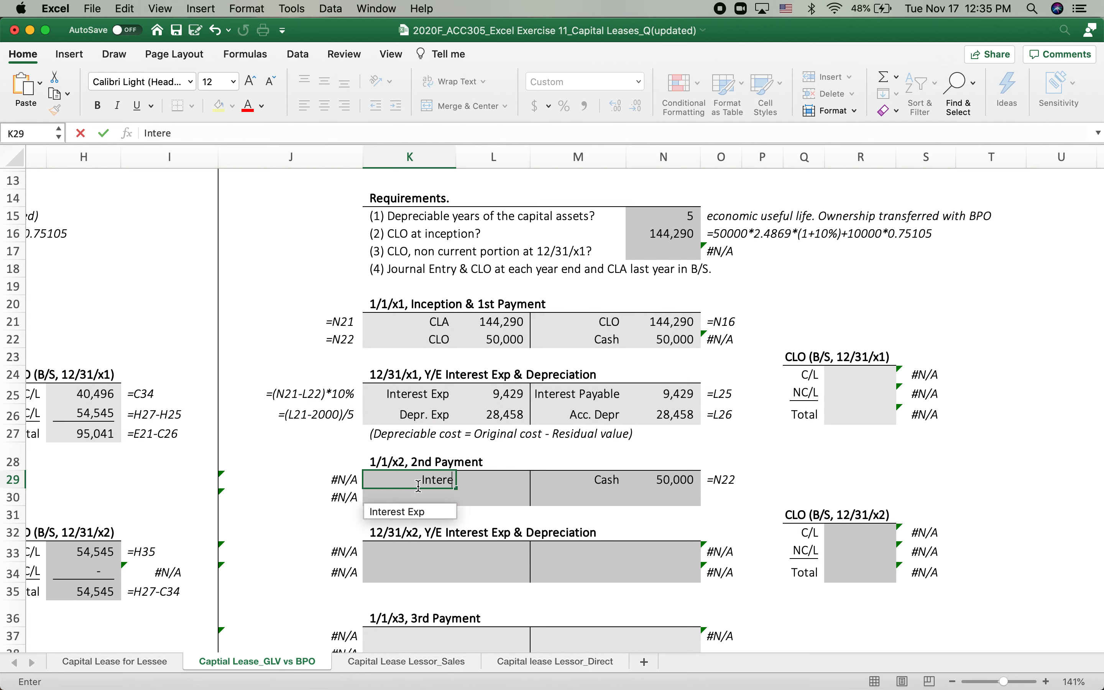
{"action": "type", "text": "st Payable"}
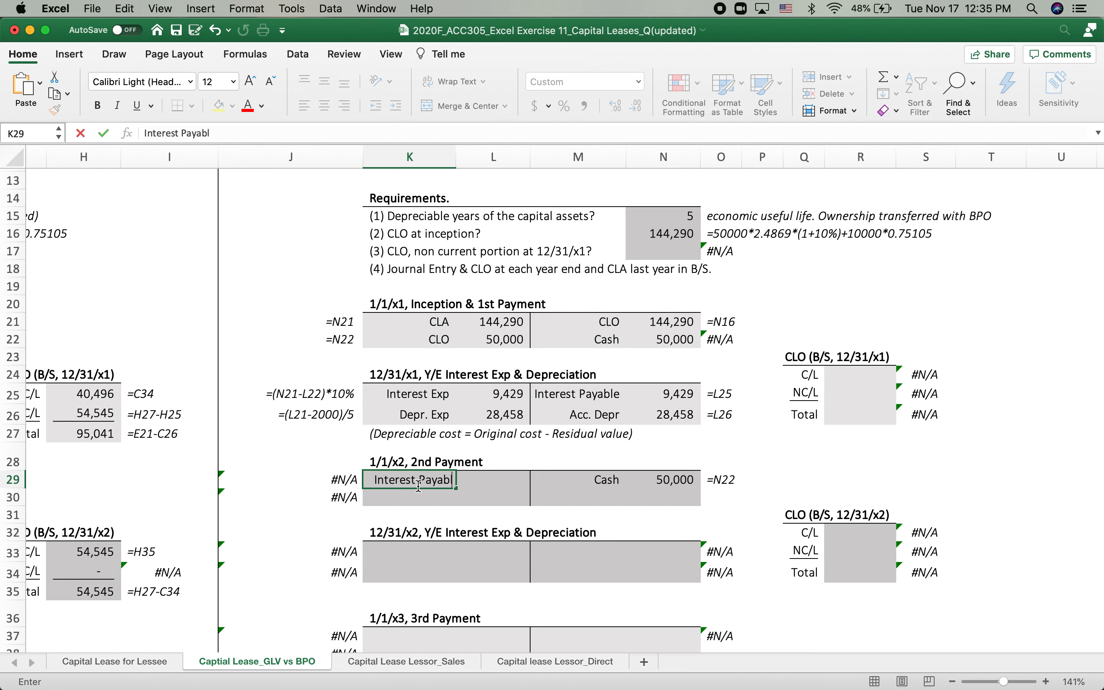
{"action": "key", "text": "Tab"}
{"action": "type", "text": "="}
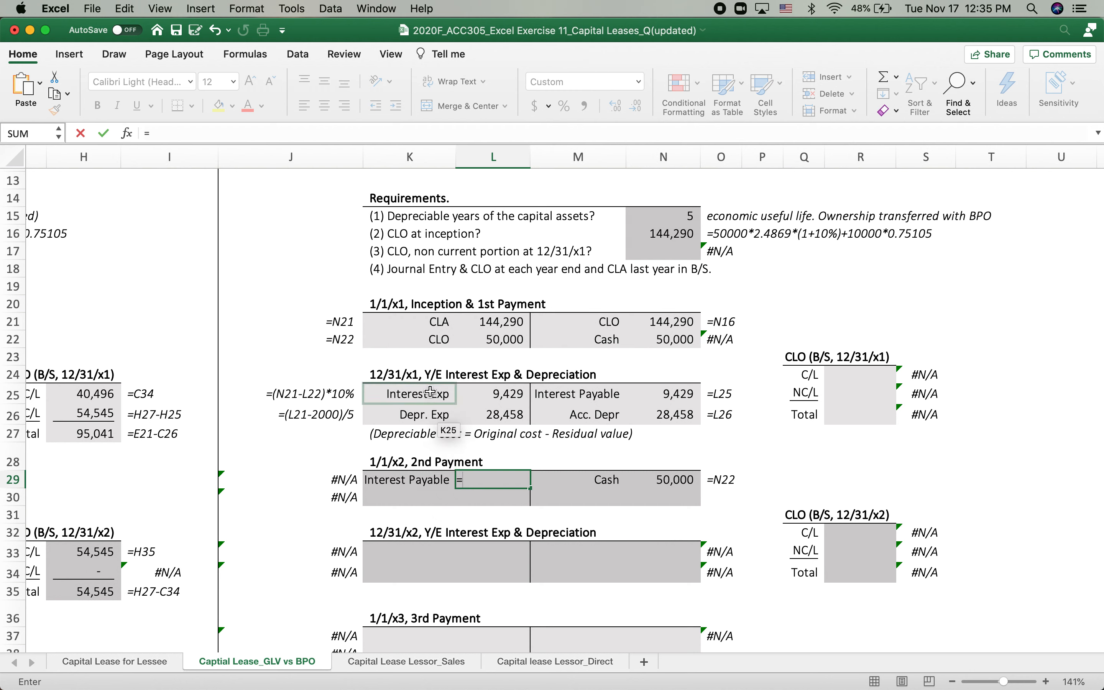
{"action": "left_click", "coordinate": [665, 393]}
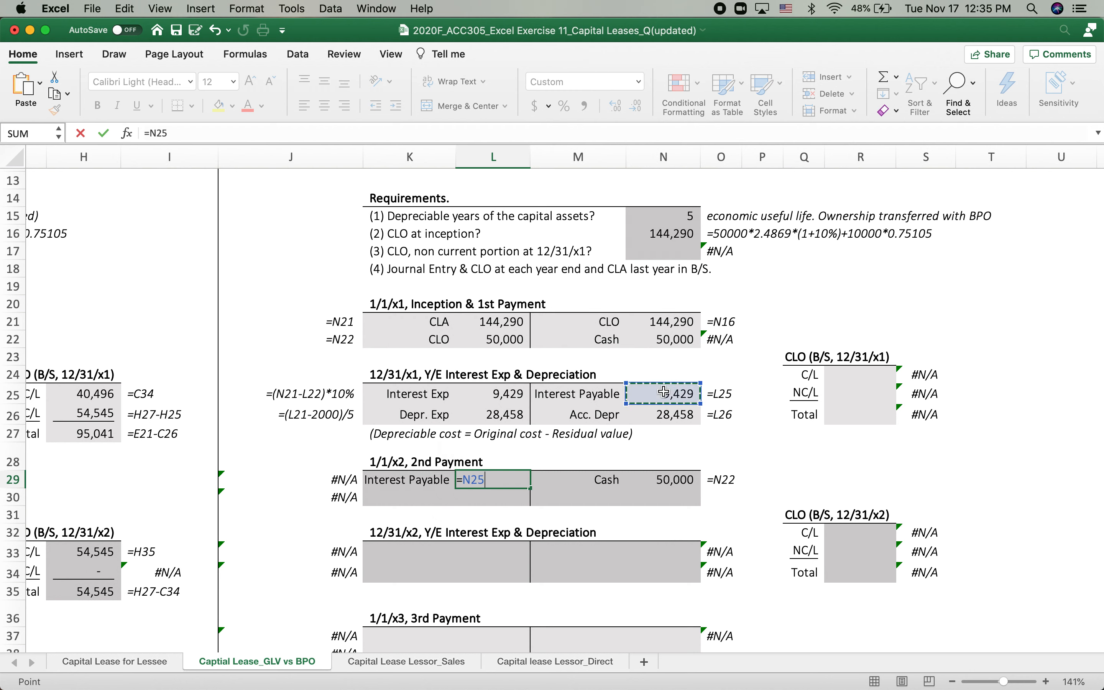
{"action": "key", "text": "Return"}
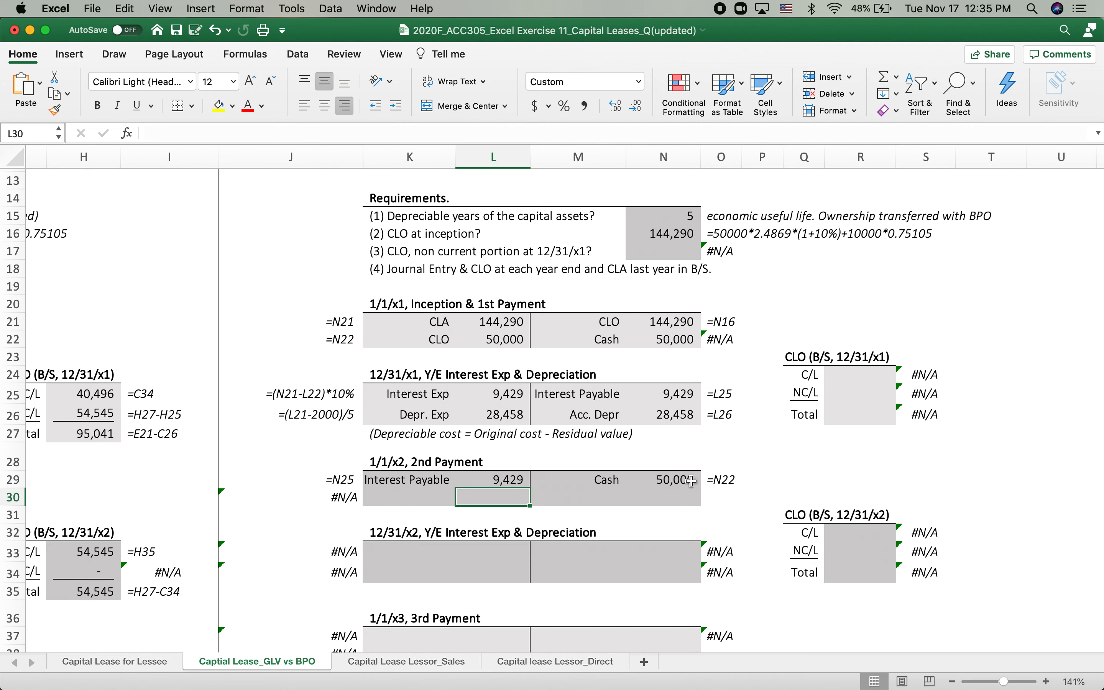
Step: Record the second debit in row 30 as CLO, with its amount calculated as cash less interest payable using =N29-L29
{"action": "left_click", "coordinate": [401, 493]}
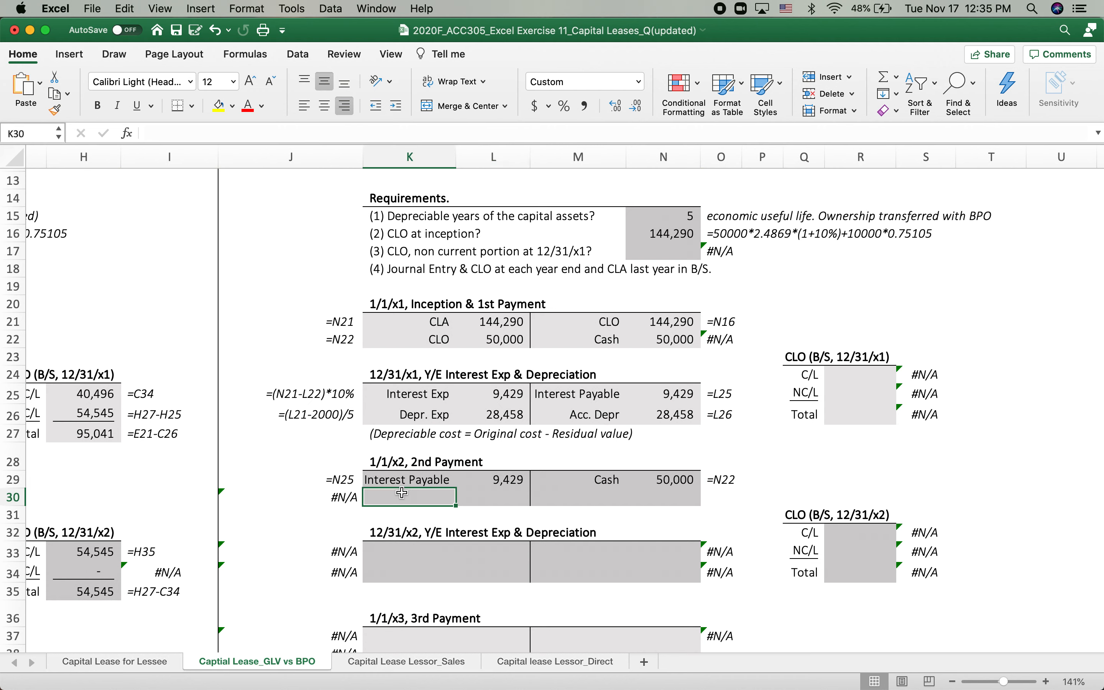
{"action": "type", "text": "Cl"}
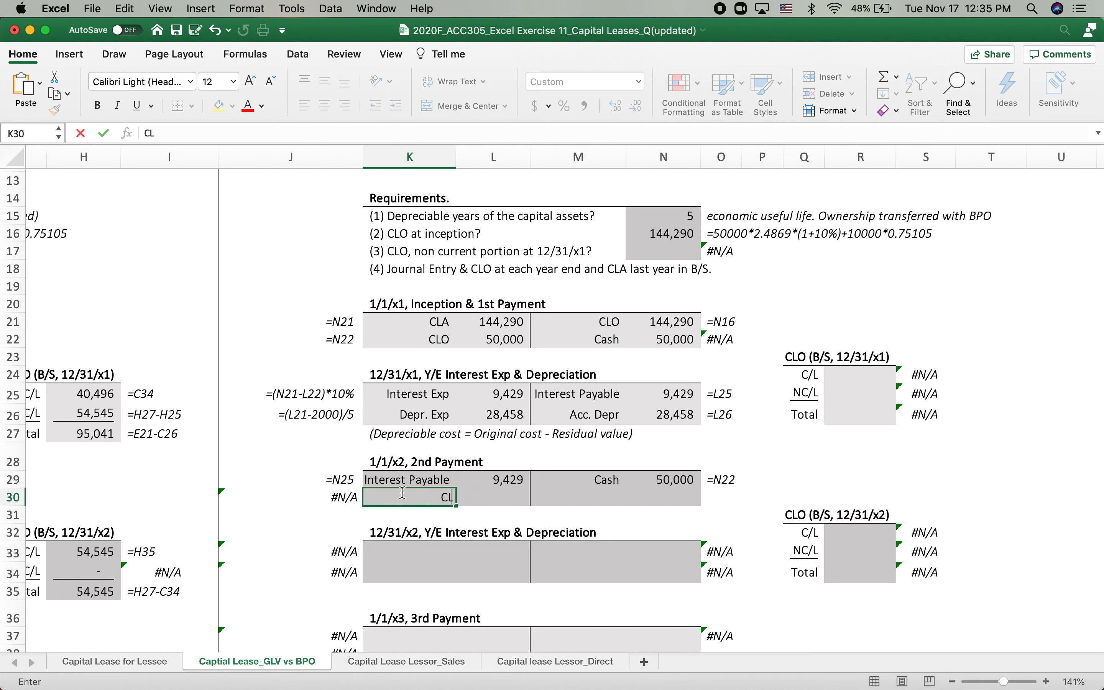
{"action": "type", "text": "O"}
{"action": "left_click", "coordinate": [484, 496]}
{"action": "type", "text": "="}
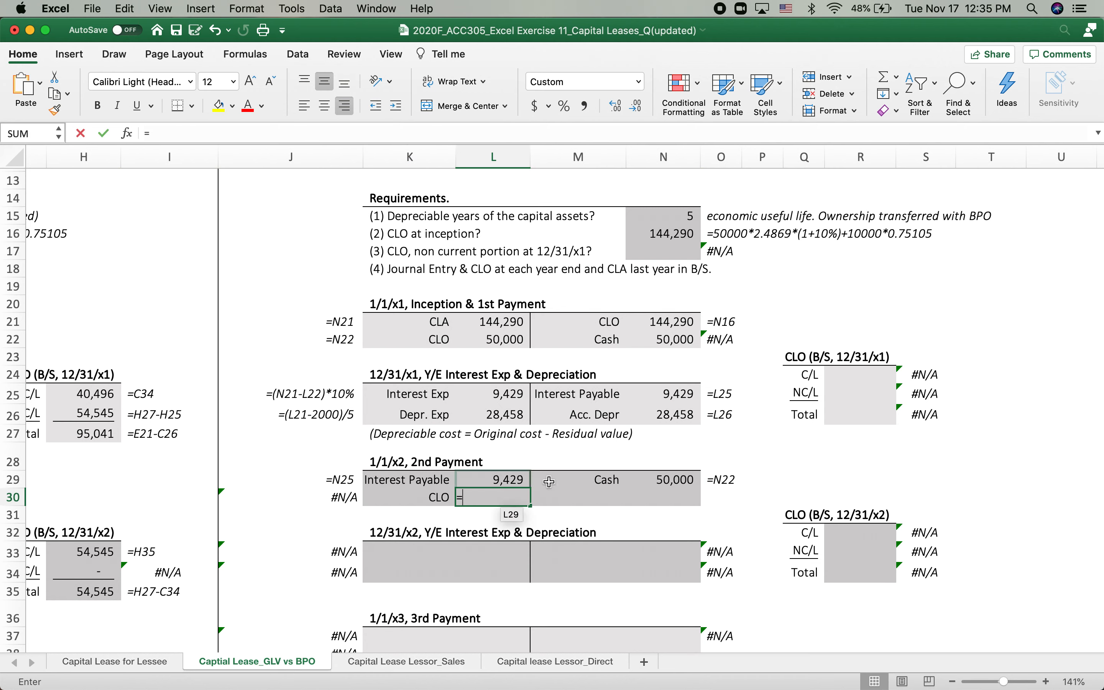
{"action": "left_click", "coordinate": [665, 479]}
{"action": "type", "text": "-"}
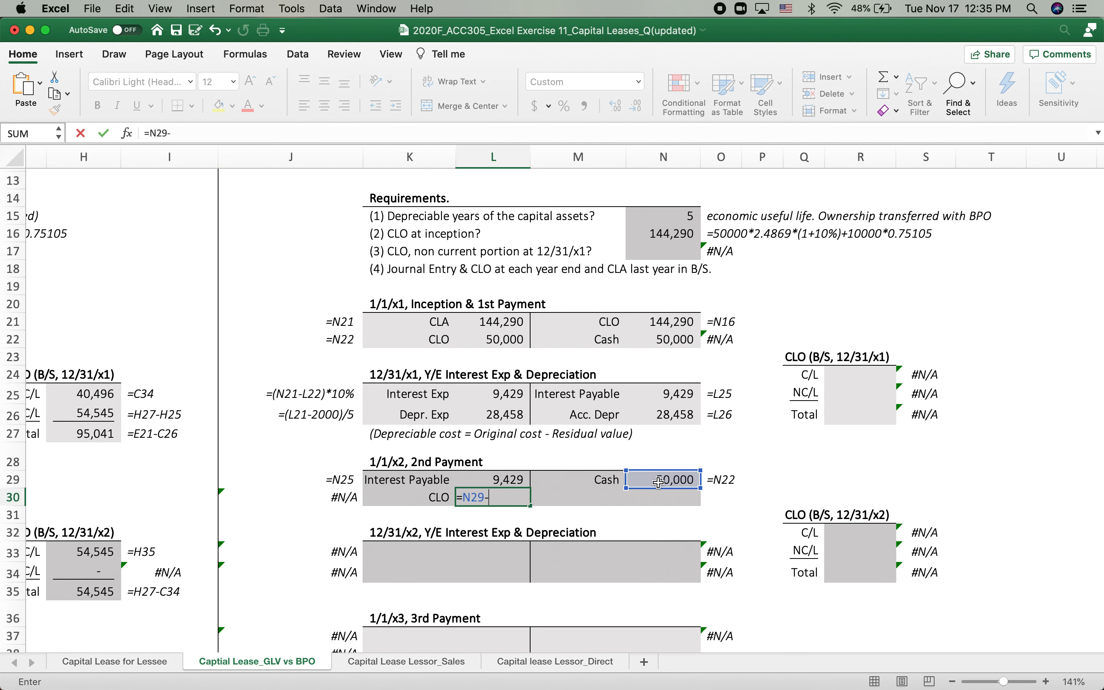
{"action": "left_click", "coordinate": [499, 478]}
{"action": "key", "text": "Return"}
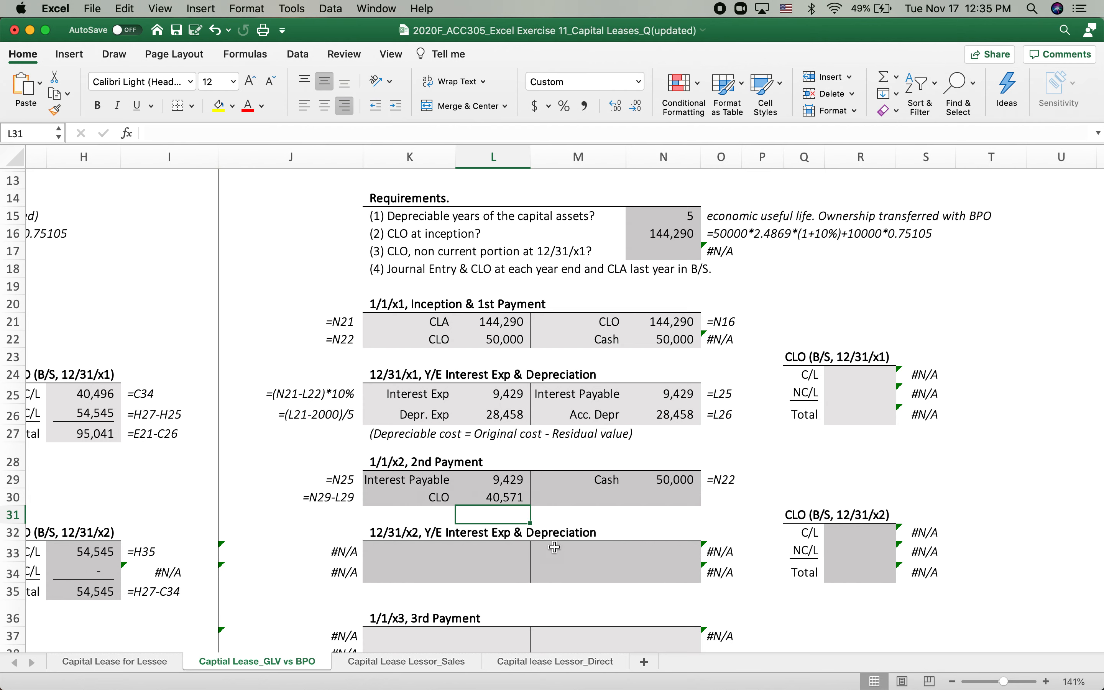
Step: Label the 12/31/x2 interest entry in row 33 as Interest Exp and Interest Payable by linking to the 12/31/x1 labels in K25 and M25
{"action": "scroll", "coordinate": [484, 546], "scroll_direction": "down", "scroll_amount": 1}
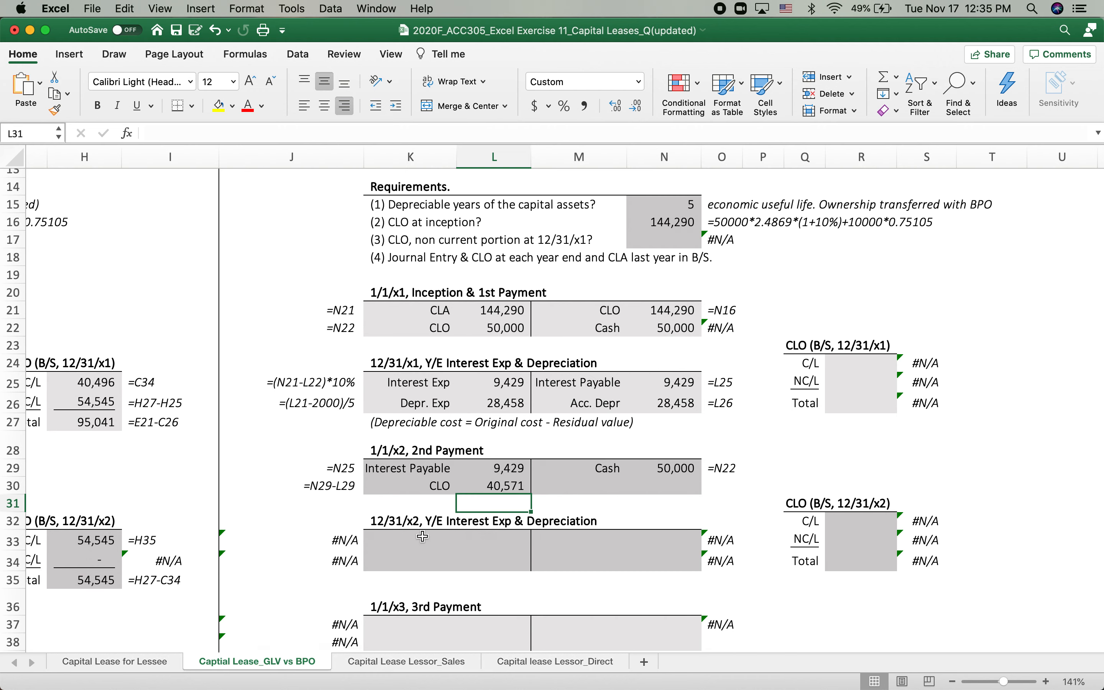
{"action": "left_click", "coordinate": [409, 539]}
{"action": "type", "text": "="}
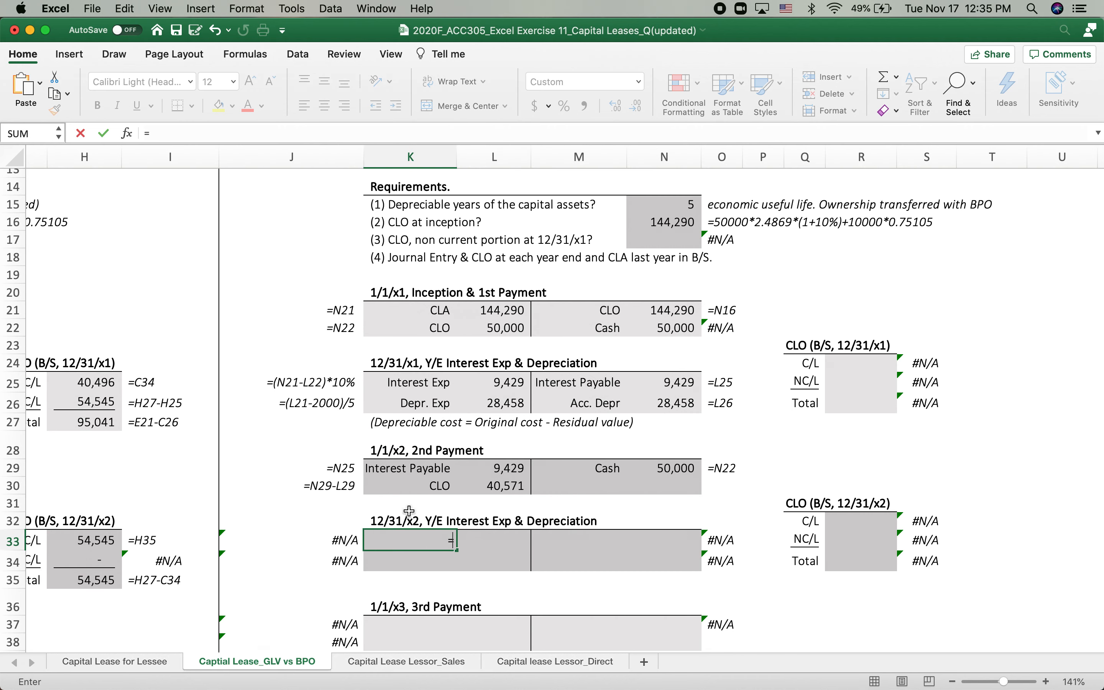
{"action": "left_click", "coordinate": [401, 383]}
{"action": "key", "text": "Return"}
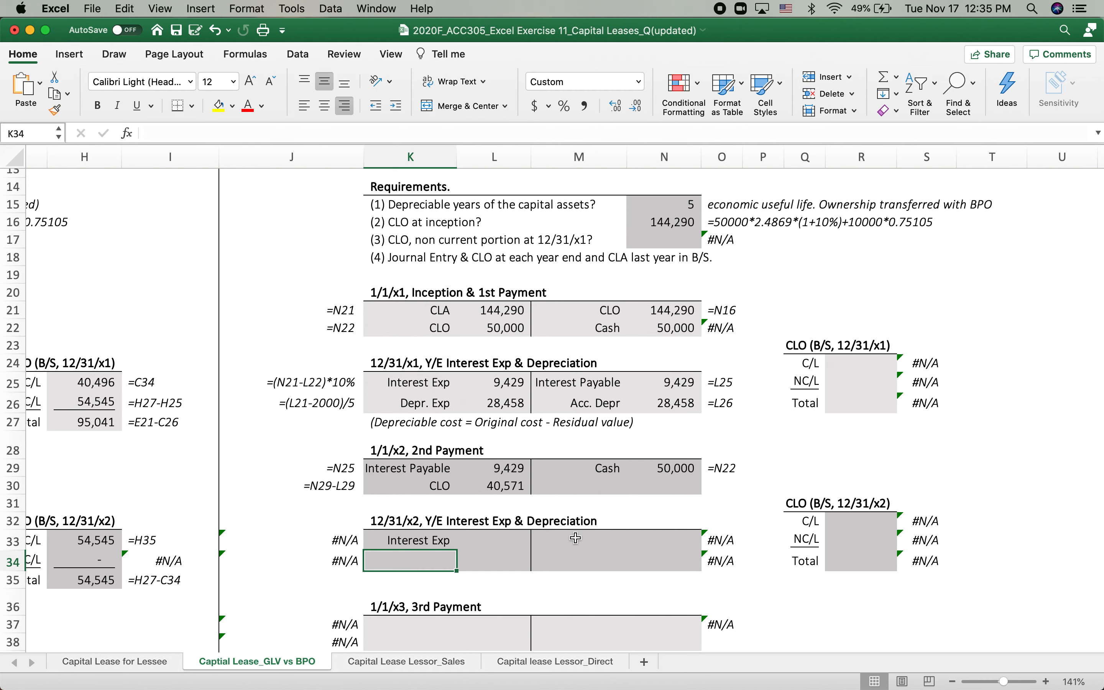
{"action": "left_click", "coordinate": [579, 540]}
{"action": "type", "text": "="}
{"action": "left_click", "coordinate": [588, 384]}
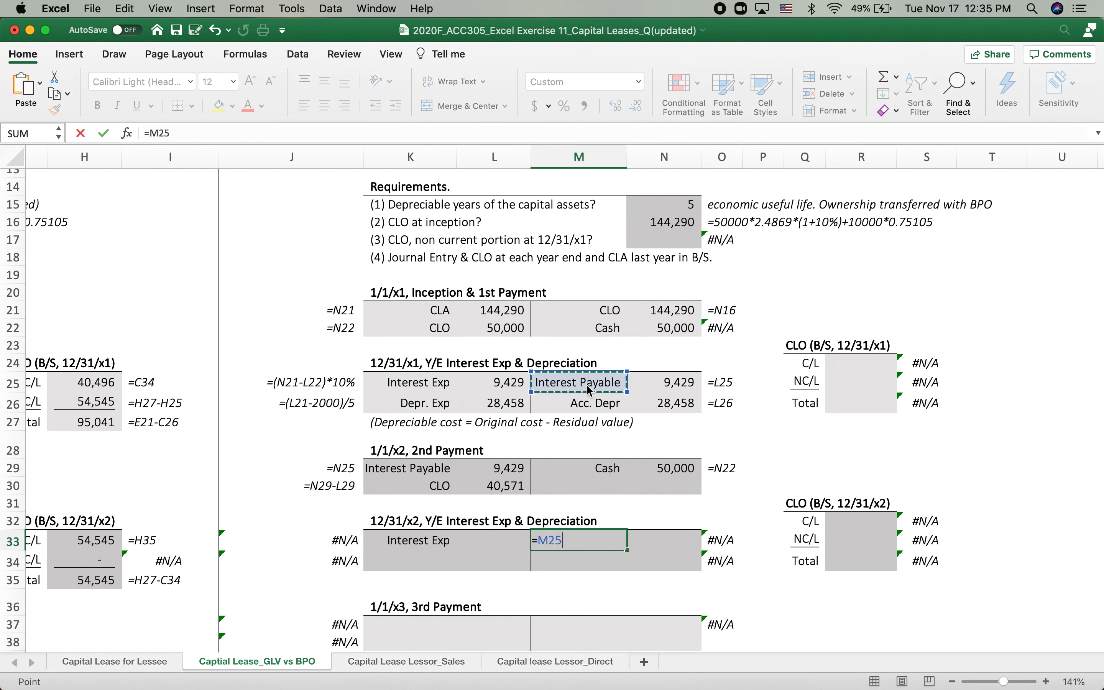
{"action": "key", "text": "Return"}
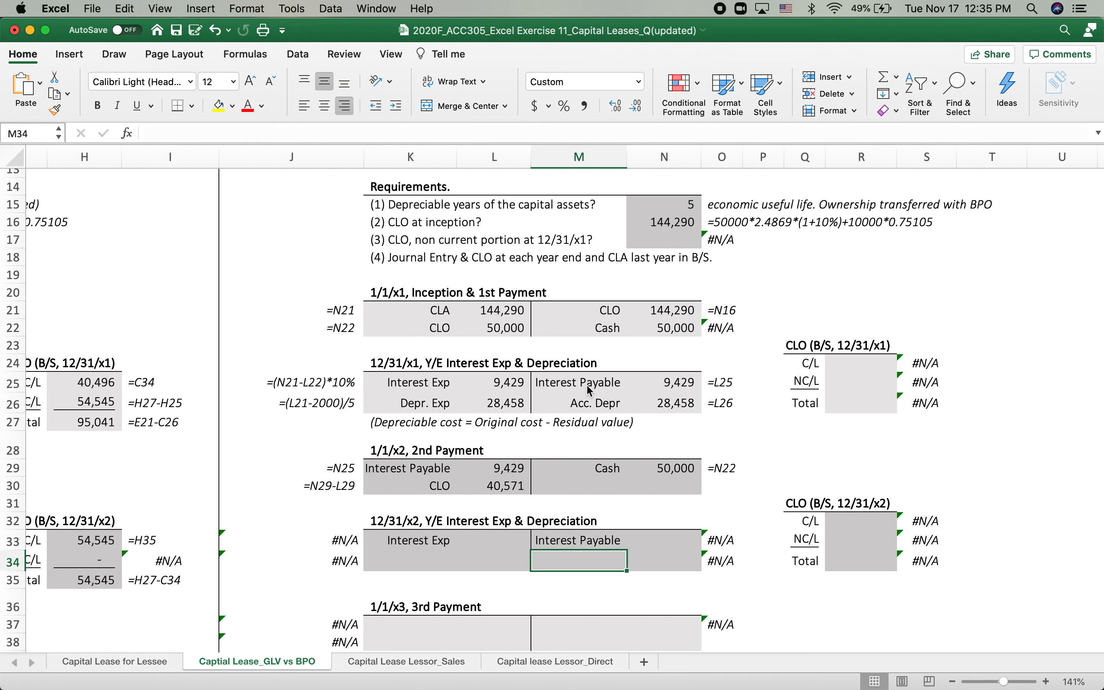
Step: Calculate the 12/31/x2 interest expense amount in L33 with the formula =(N21-L22-L30)*10%
{"action": "left_click", "coordinate": [487, 538]}
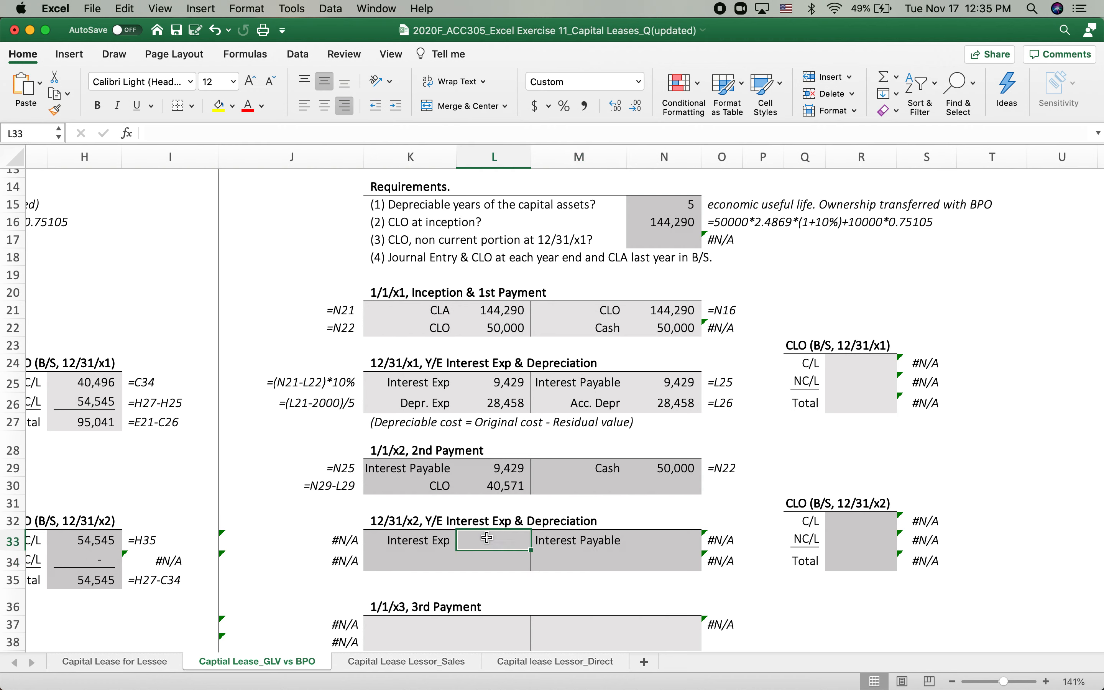
{"action": "type", "text": "="}
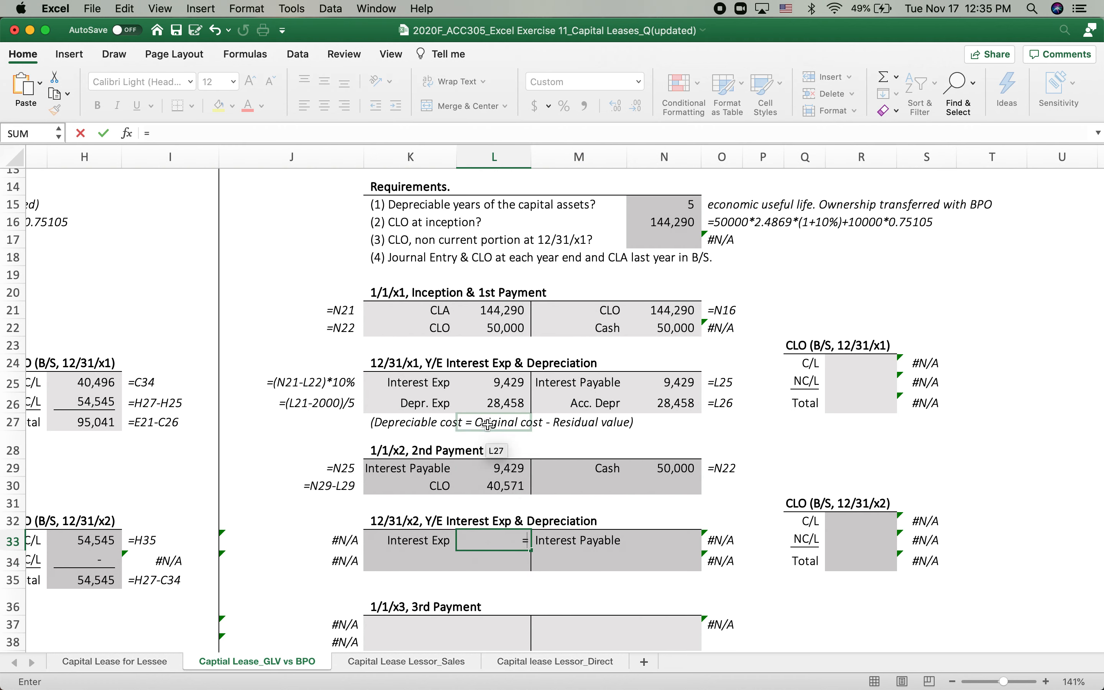
{"action": "type", "text": "("}
{"action": "left_click", "coordinate": [657, 311]}
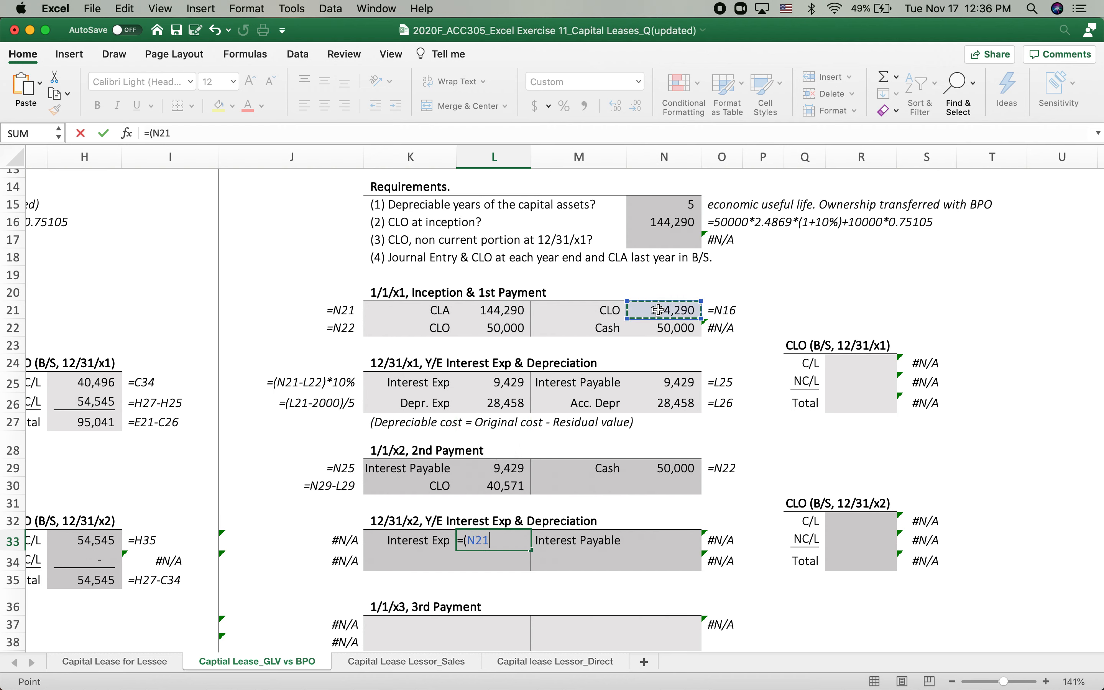
{"action": "type", "text": "-"}
{"action": "left_click", "coordinate": [506, 328]}
{"action": "type", "text": "-"}
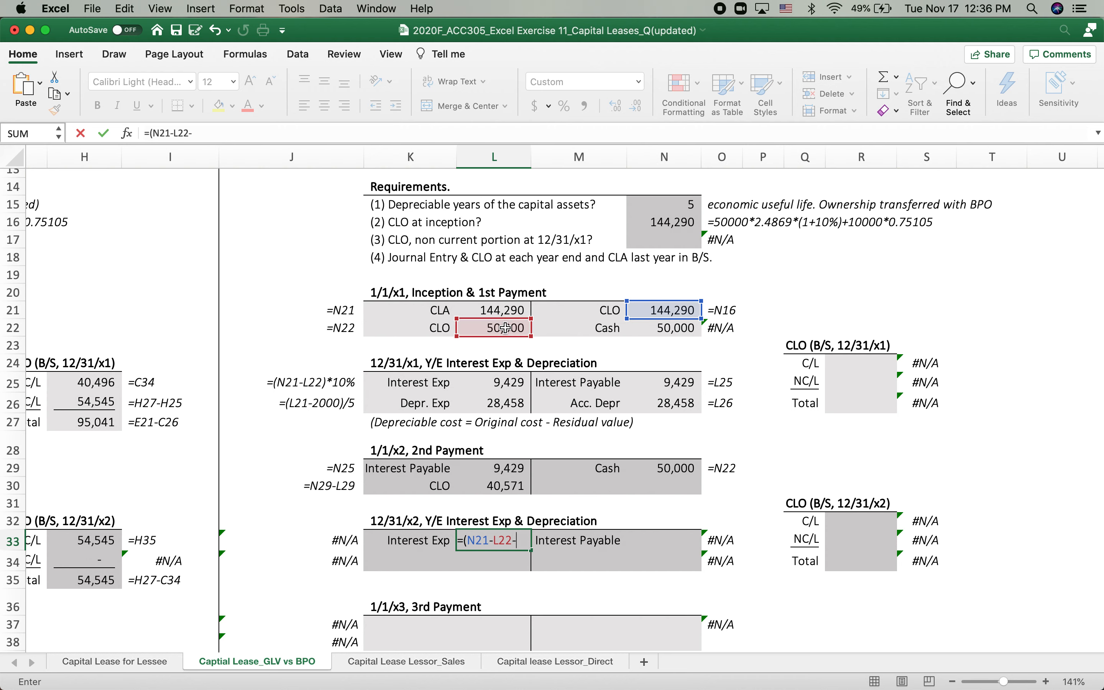
{"action": "left_click", "coordinate": [462, 487]}
{"action": "type", "text": ")"}
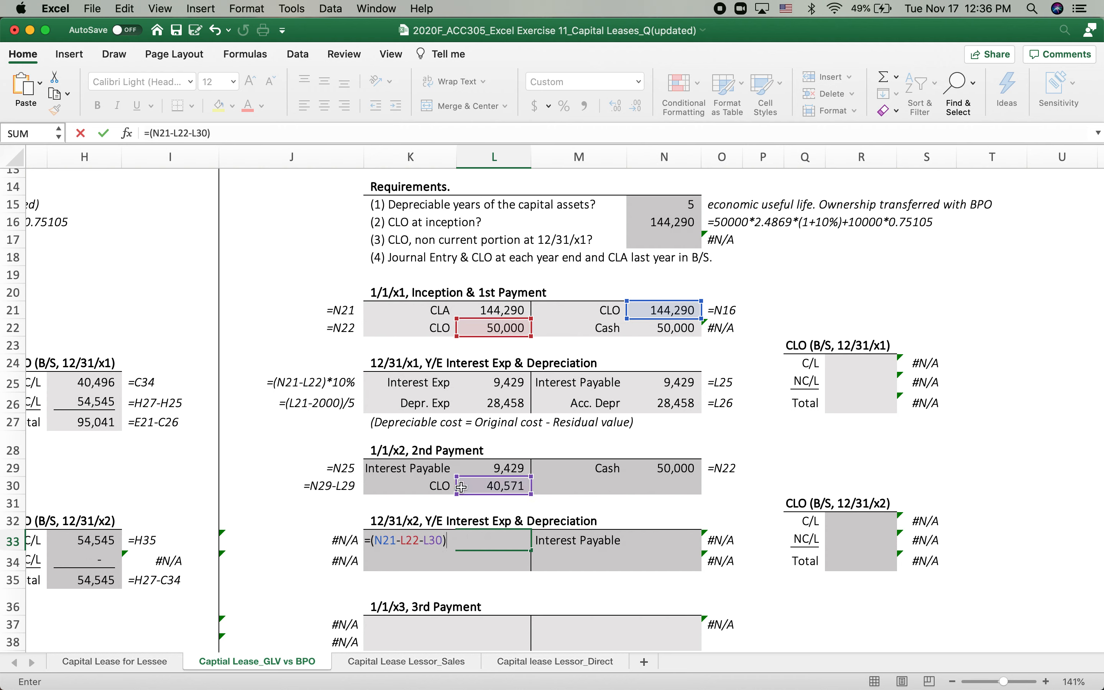
{"action": "type", "text": "*10%"}
{"action": "key", "text": "Return"}
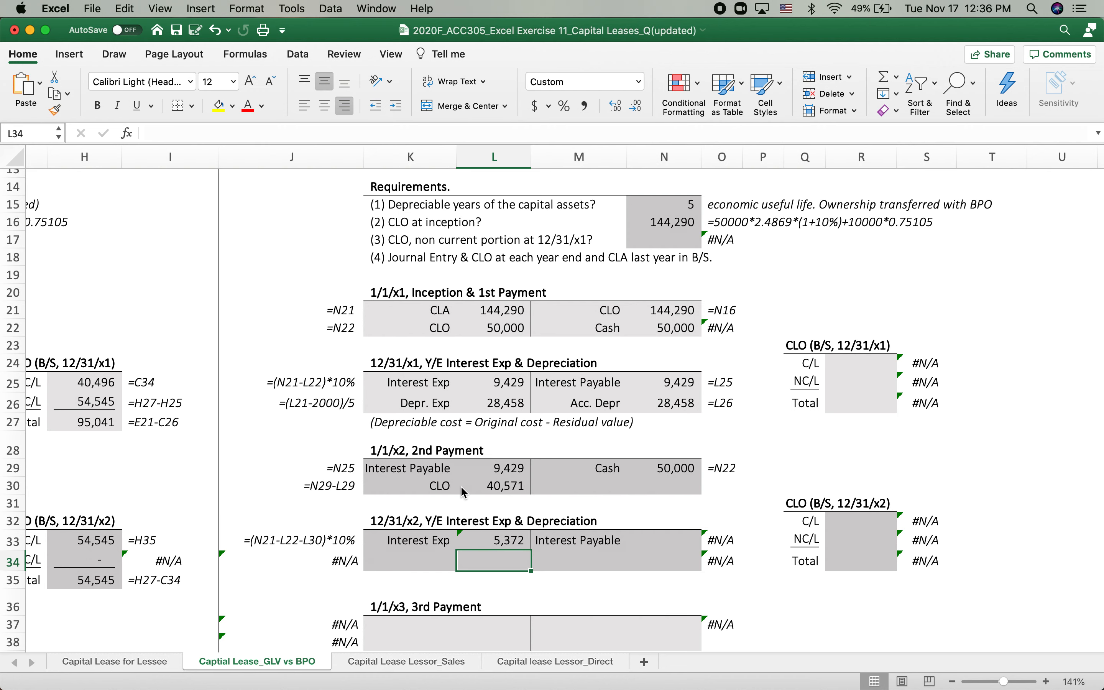
Step: Link the 12/31/x2 Interest Payable credit amount in N33 to the interest expense as =L33
{"action": "left_click", "coordinate": [675, 543]}
{"action": "type", "text": "="}
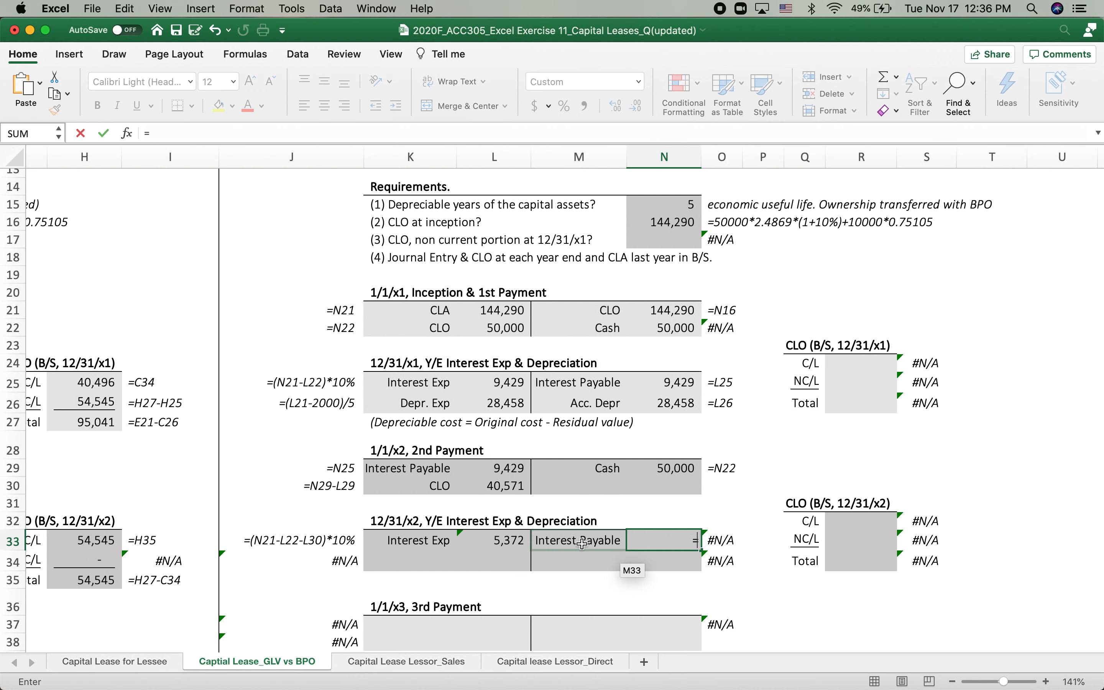
{"action": "left_click", "coordinate": [497, 543]}
{"action": "key", "text": "Return"}
Step: Label the 12/31/x2 depreciation entry in row 34 as Depr. Exp and Acc. Depr by linking to the labels in K26 and M26
{"action": "left_click", "coordinate": [415, 558]}
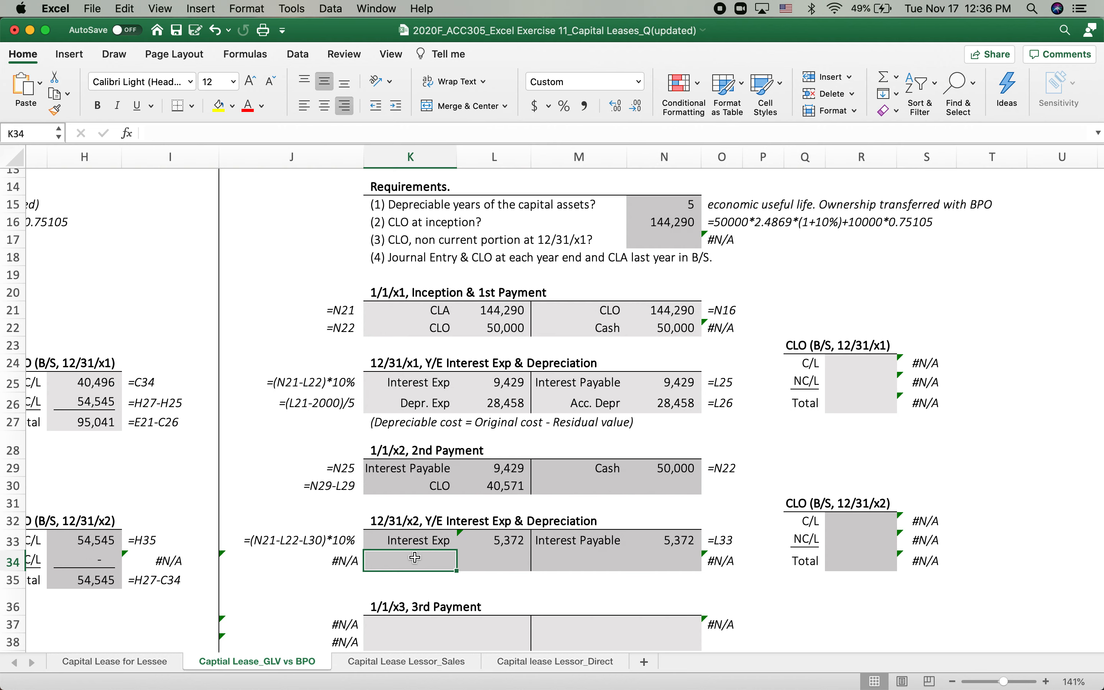
{"action": "type", "text": "="}
{"action": "left_click", "coordinate": [428, 405]}
{"action": "key", "text": "Return"}
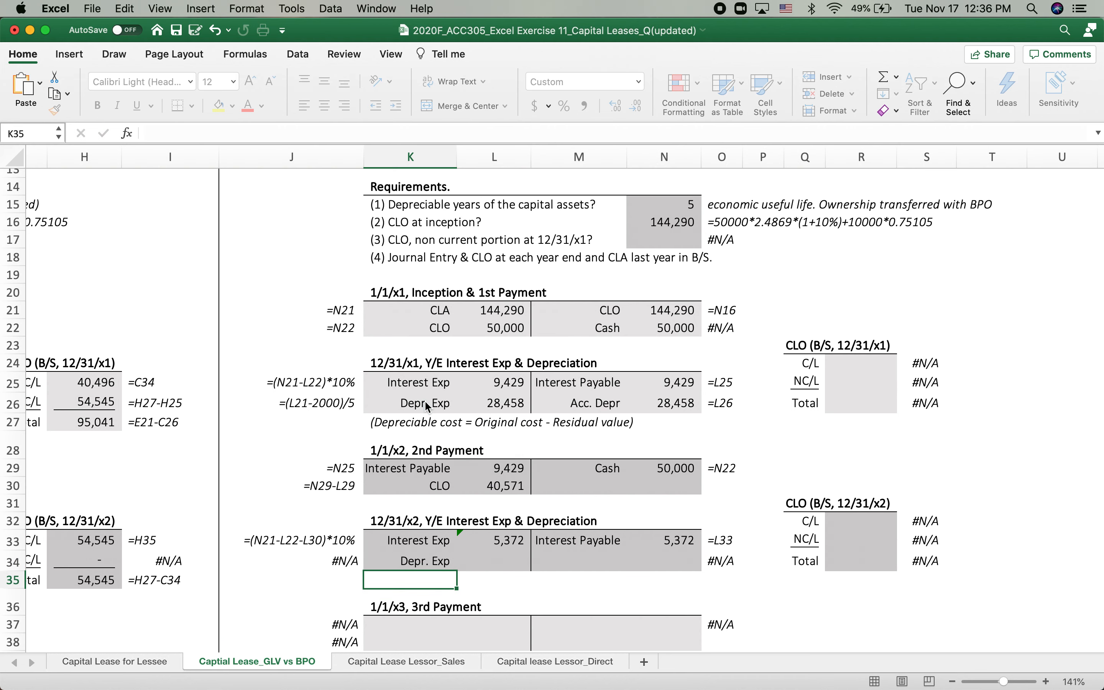
{"action": "left_click", "coordinate": [488, 553]}
{"action": "type", "text": "="}
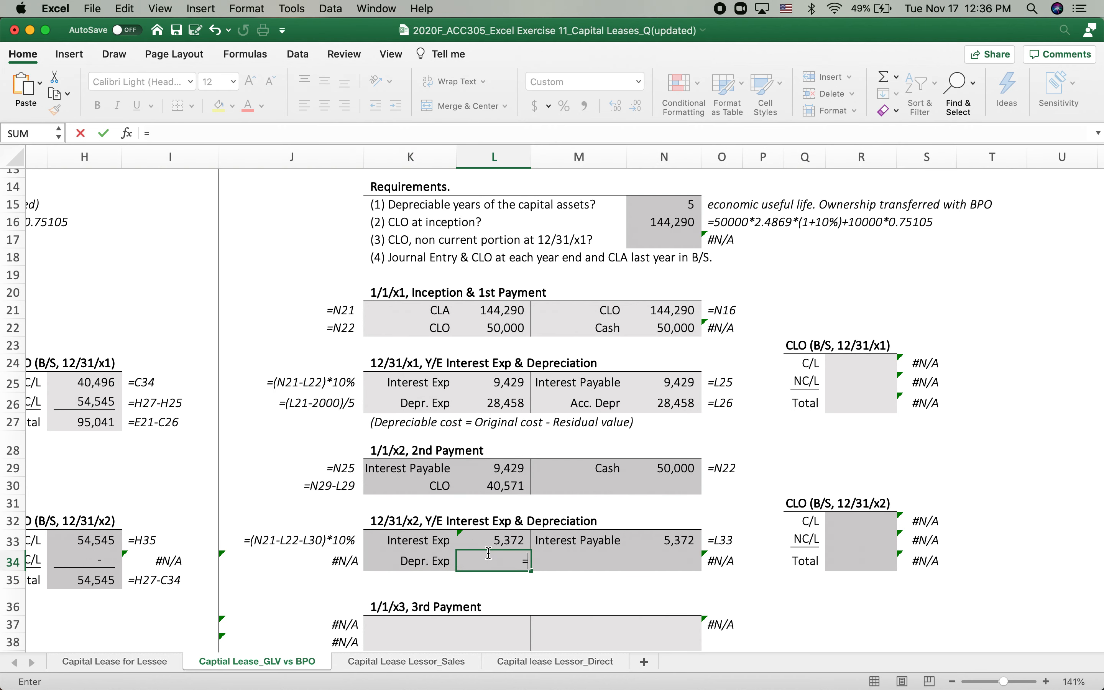
{"action": "key", "text": "Escape"}
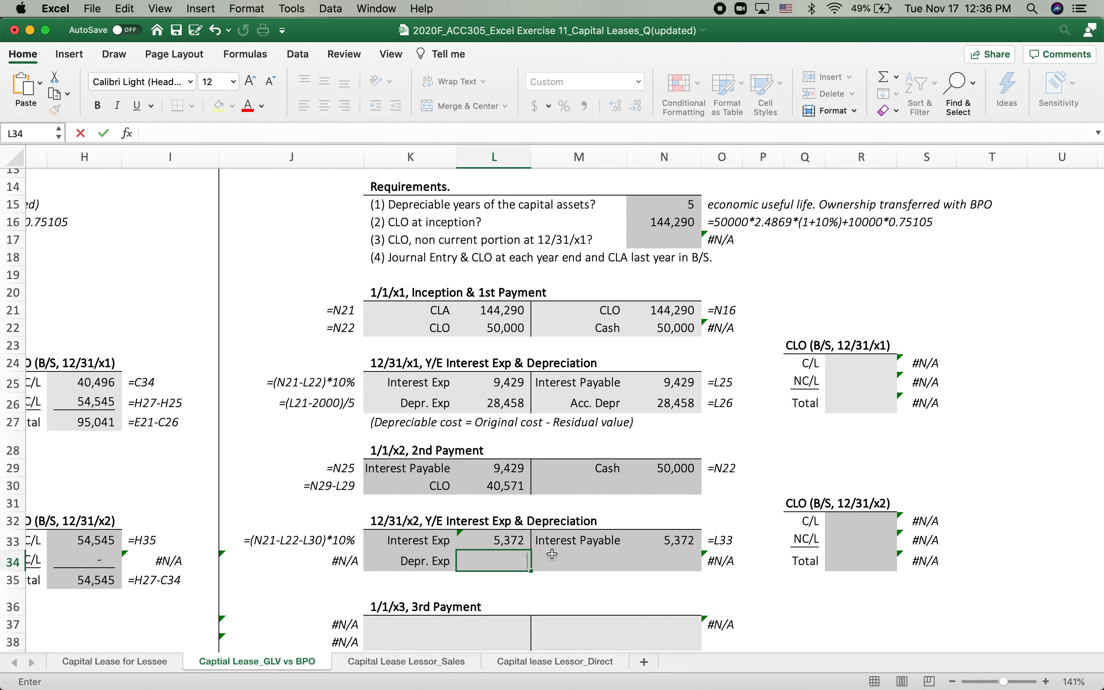
{"action": "left_click", "coordinate": [552, 553]}
{"action": "type", "text": "="}
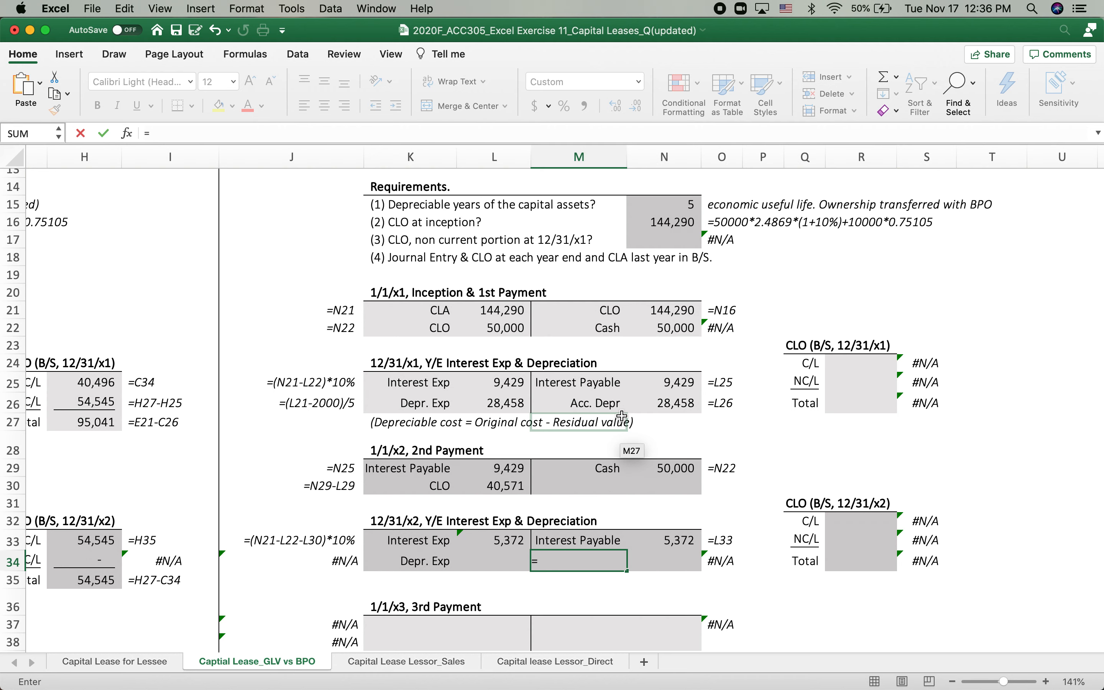
{"action": "left_click", "coordinate": [597, 402]}
{"action": "key", "text": "Return"}
Step: Link the row 34 depreciation amounts to the prior year's entry, using =L26 for the debit and =N26 for the credit
{"action": "left_click", "coordinate": [501, 554]}
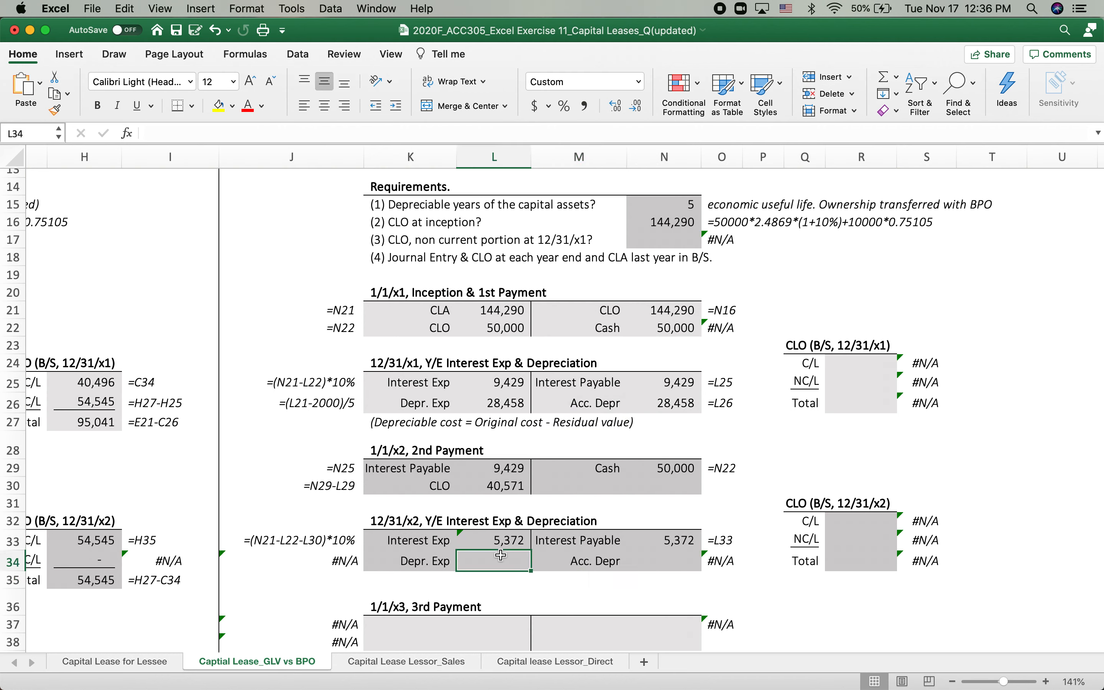
{"action": "type", "text": "=("}
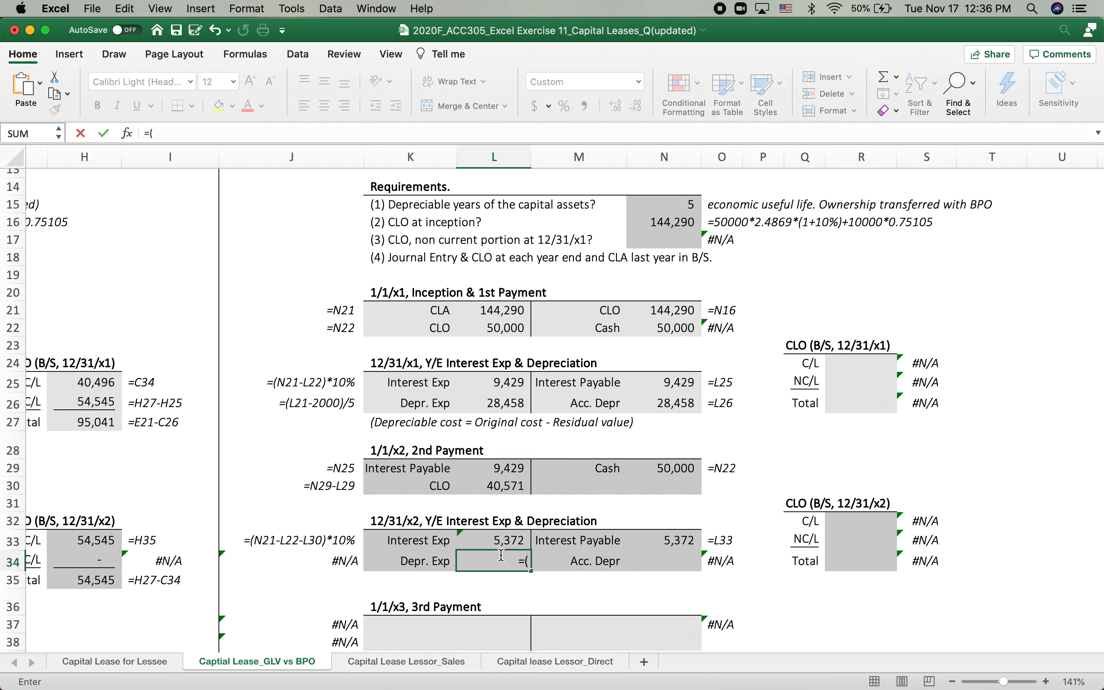
{"action": "left_click", "coordinate": [496, 404]}
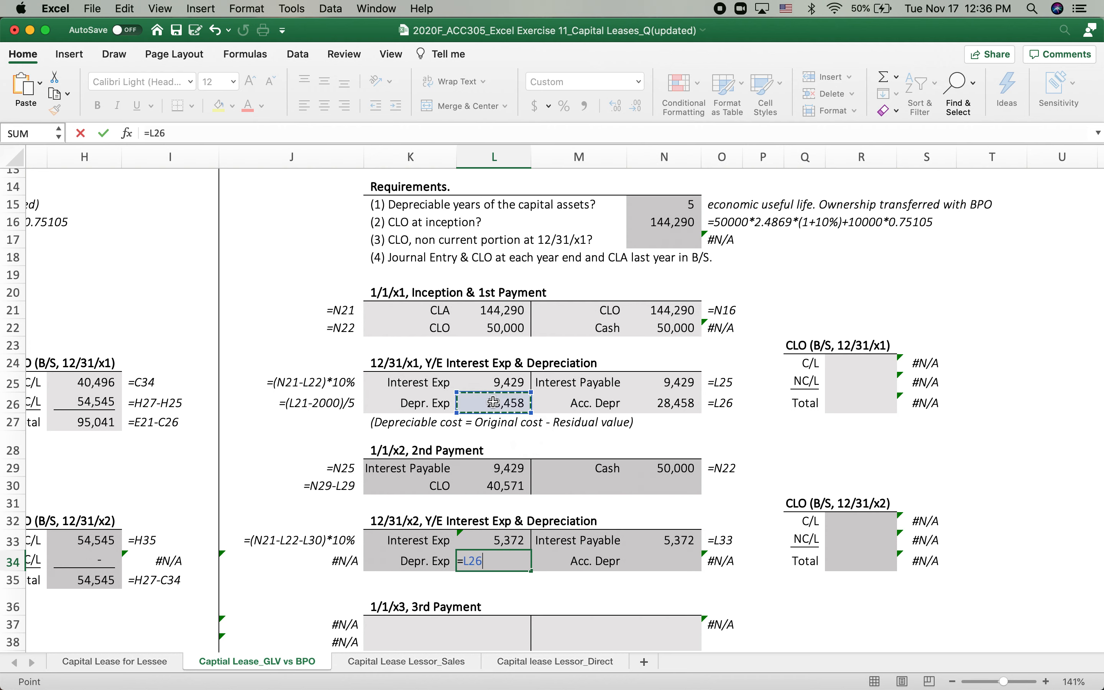
{"action": "key", "text": "Return"}
{"action": "left_click", "coordinate": [678, 560]}
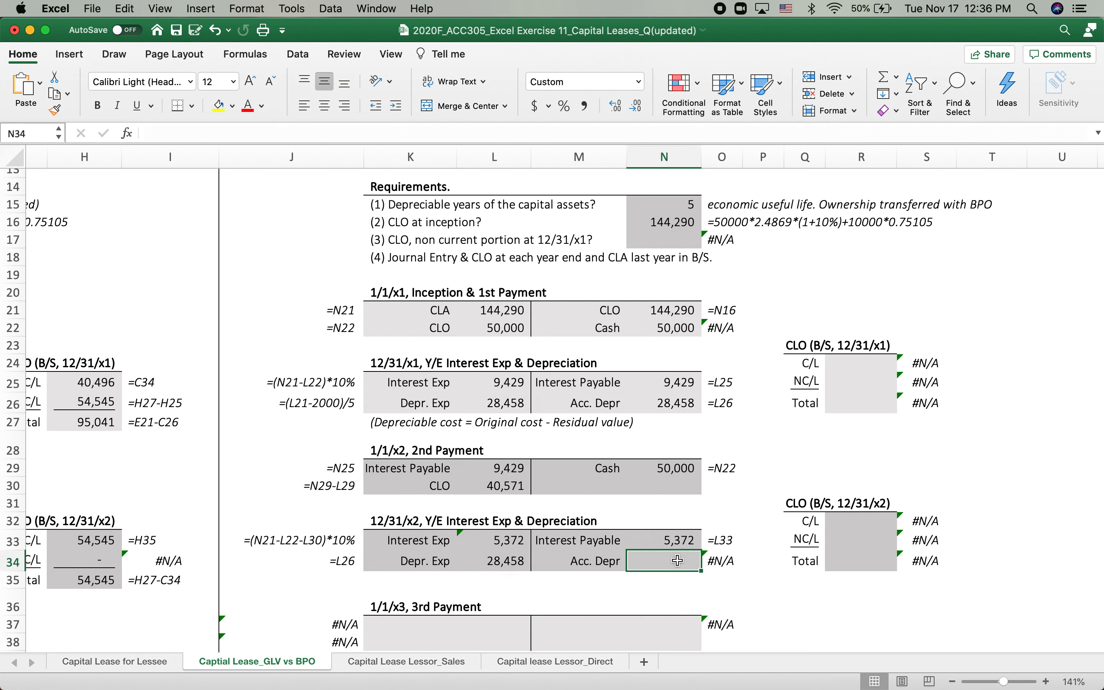
{"action": "type", "text": "="}
{"action": "left_click", "coordinate": [653, 407]}
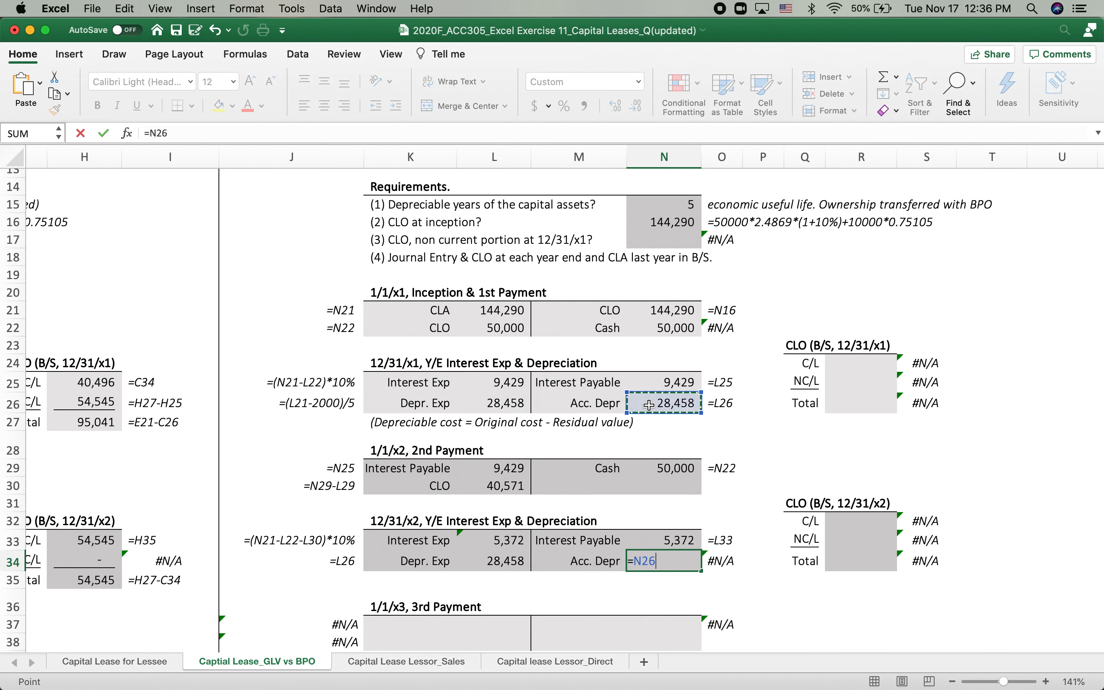
{"action": "key", "text": "Return"}
{"action": "scroll", "coordinate": [603, 449], "scroll_direction": "down", "scroll_amount": 5}
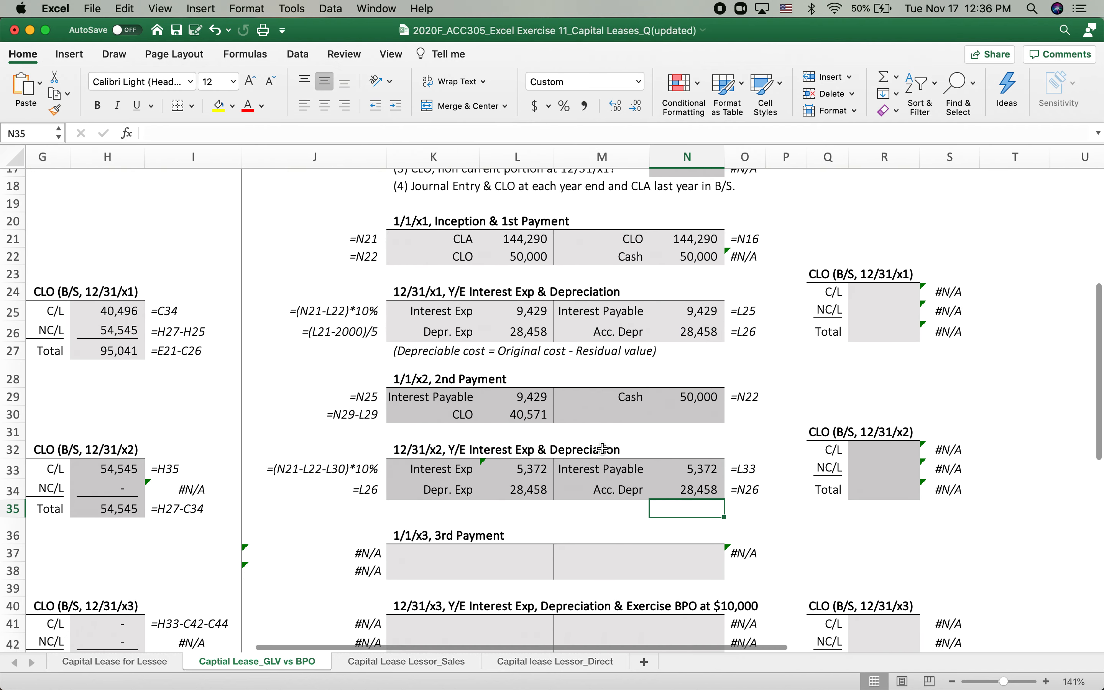
Step: Enter the 1/1/x3 Cash credit in row 37 and link its amount to the 2nd payment with =N29
{"action": "left_click", "coordinate": [406, 508]}
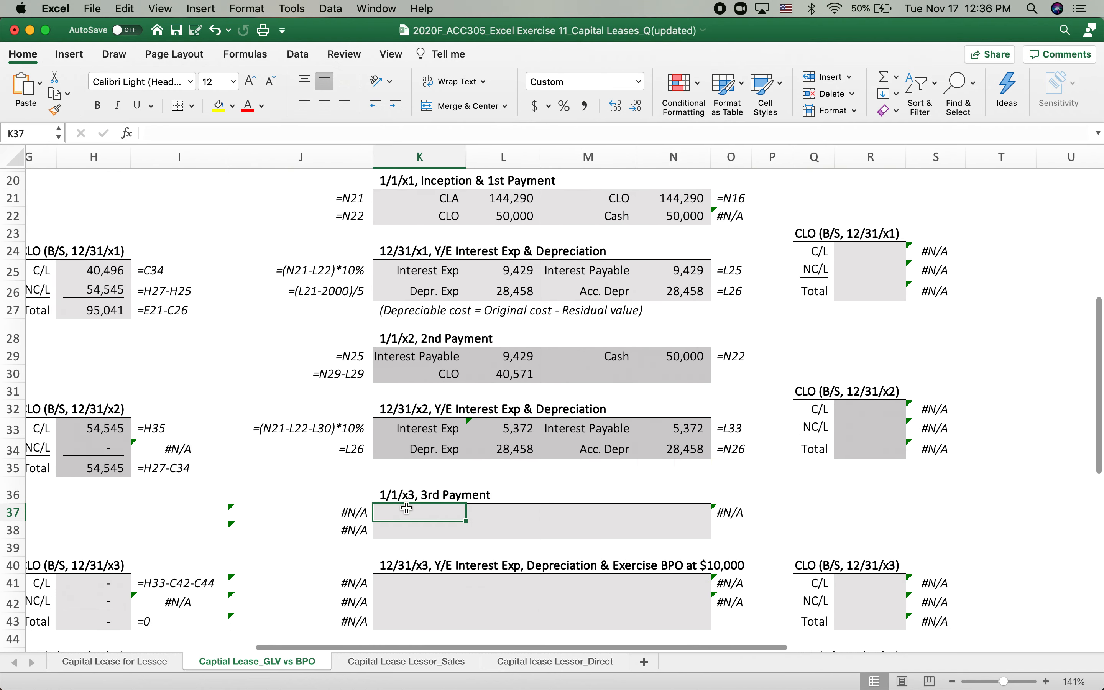
{"action": "left_click", "coordinate": [594, 513]}
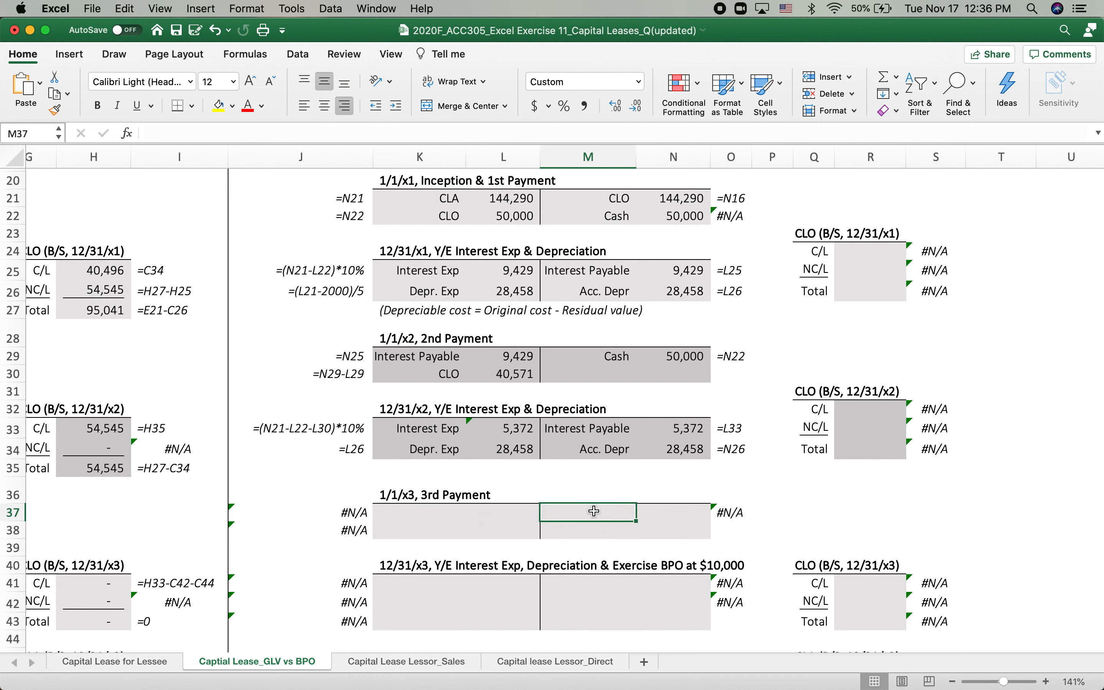
{"action": "type", "text": "Cash"}
{"action": "key", "text": "Tab"}
{"action": "type", "text": "="}
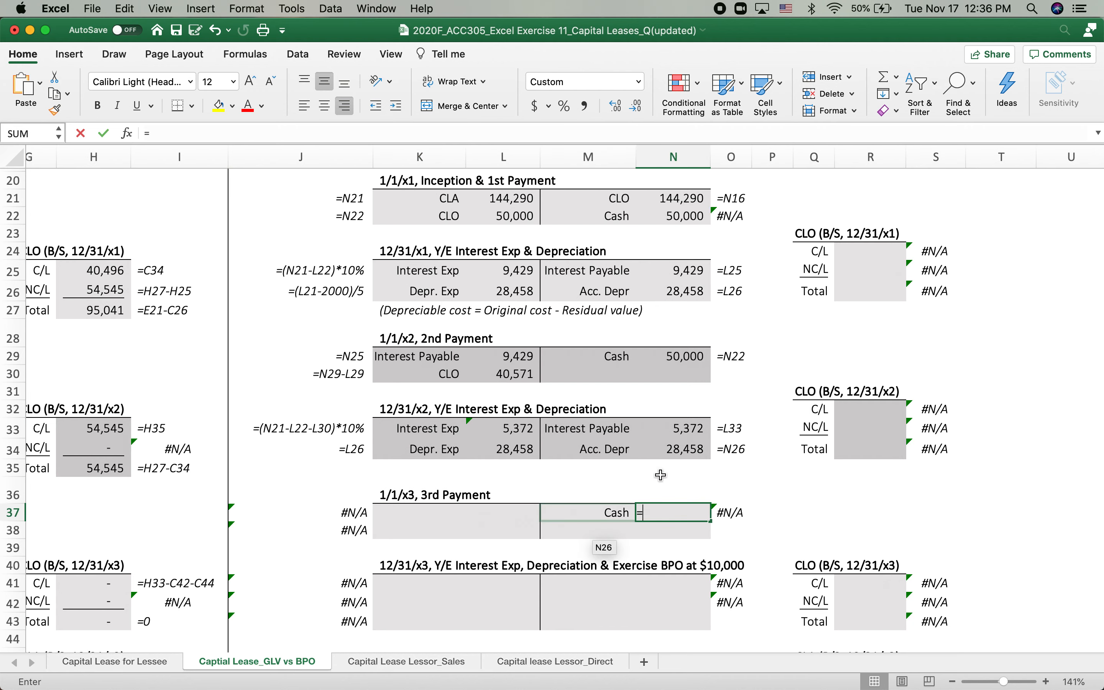
{"action": "left_click", "coordinate": [678, 361]}
{"action": "key", "text": "Return"}
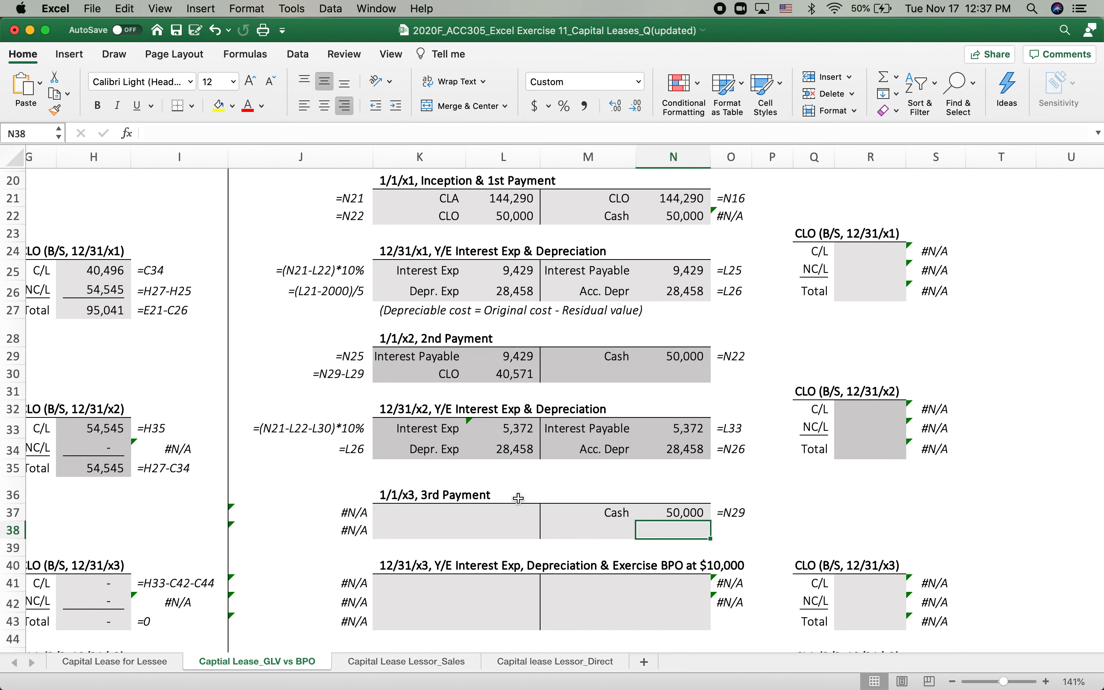
Step: Enter the Interest Payable debit in row 37 of the 3rd payment entry, linking its amount in L37 with =N33
{"action": "left_click", "coordinate": [413, 513]}
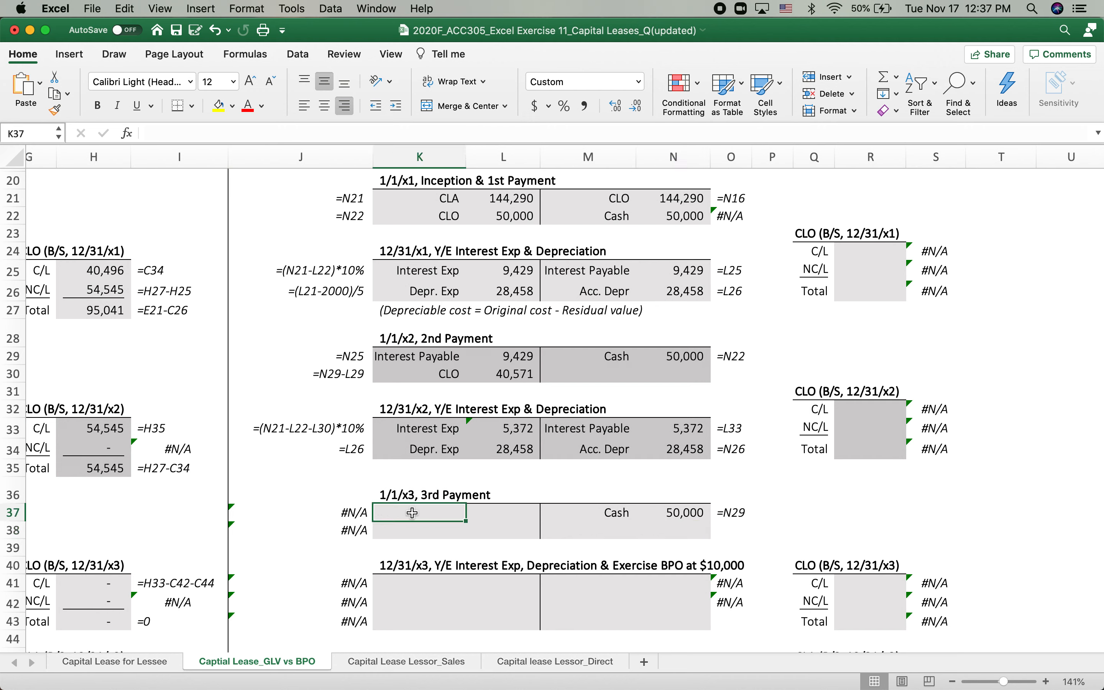
{"action": "type", "text": "In"}
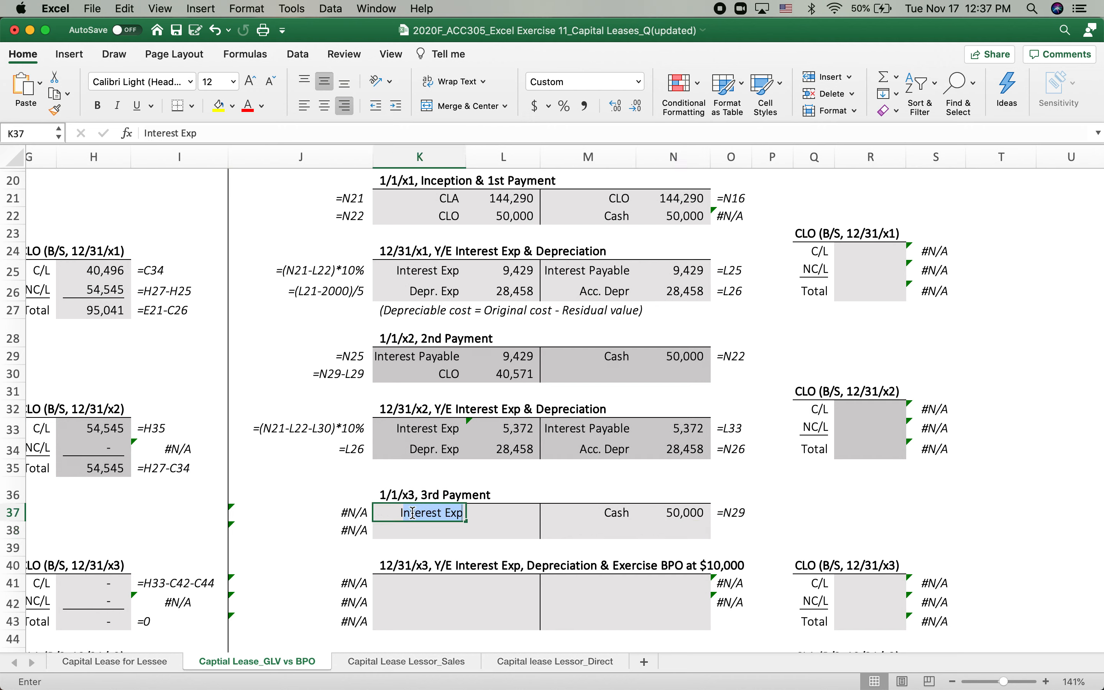
{"action": "type", "text": "terest "}
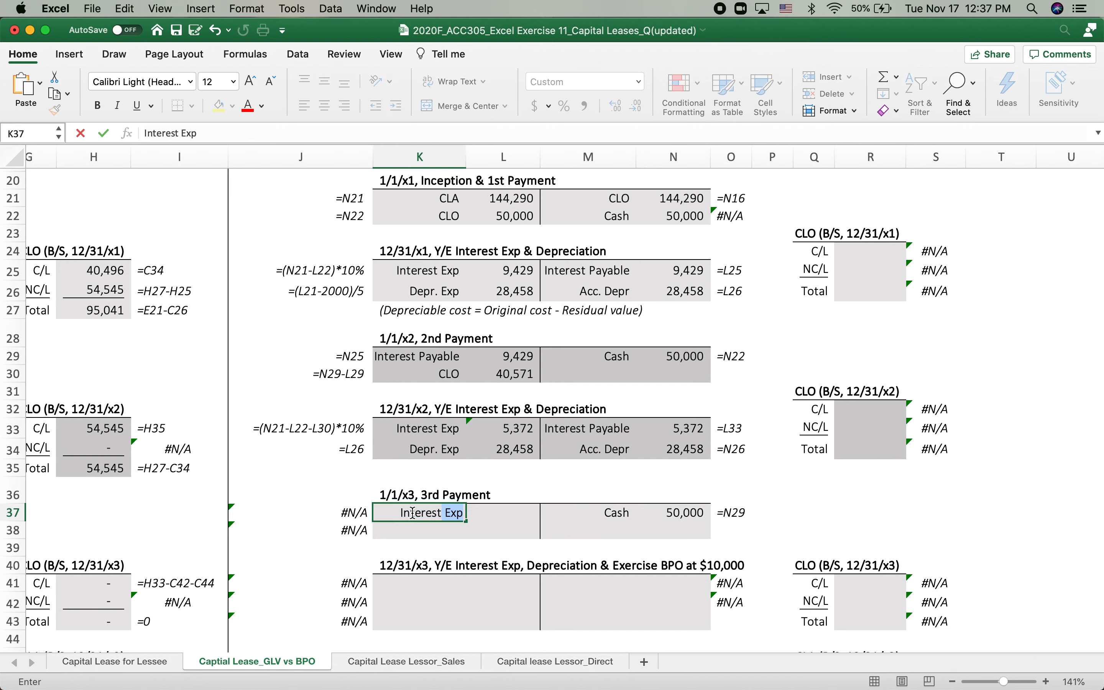
{"action": "type", "text": "Payable"}
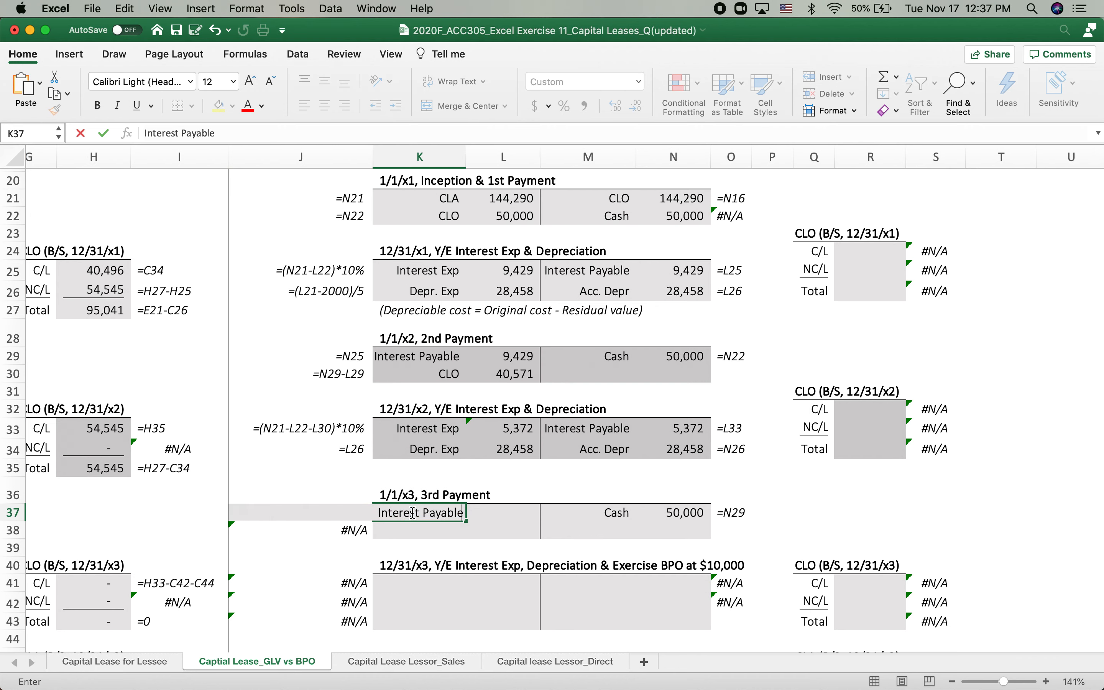
{"action": "key", "text": "Tab"}
{"action": "type", "text": "="}
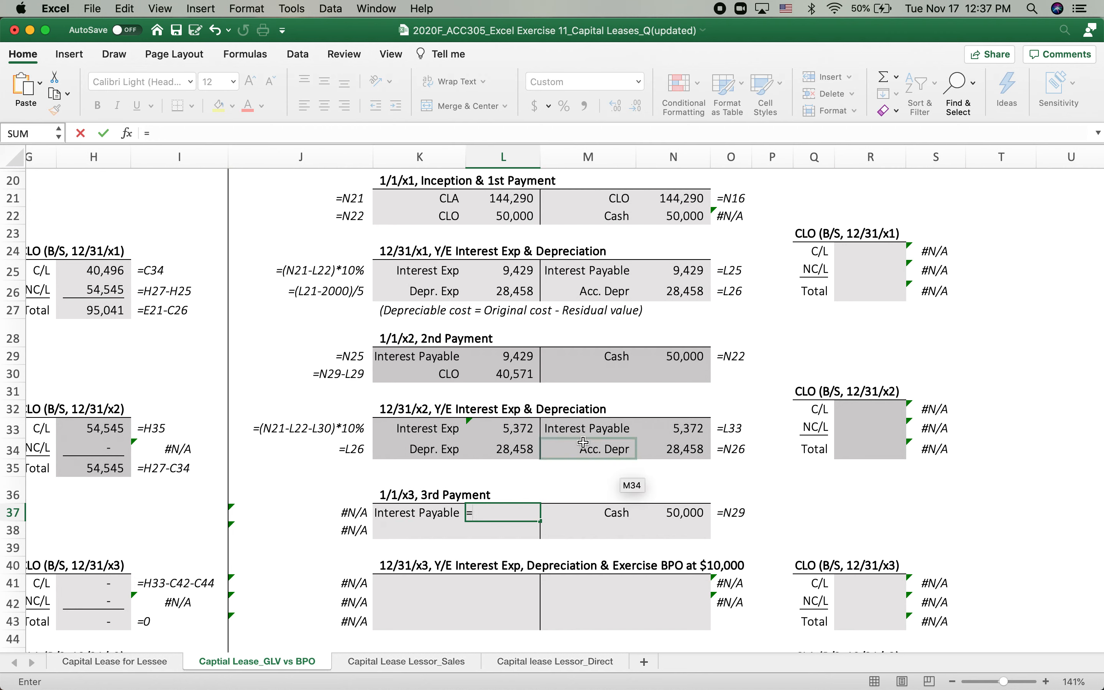
{"action": "left_click", "coordinate": [679, 429]}
{"action": "key", "text": "Return"}
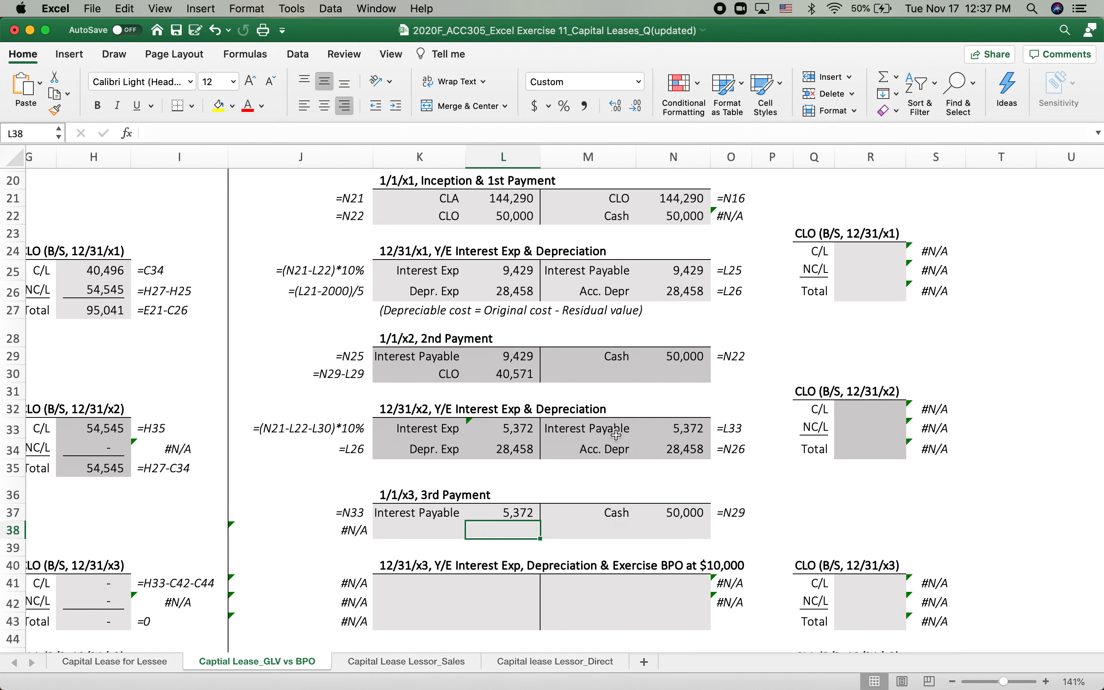
Step: Enter the CLO debit in row 38 of the 3rd payment entry, calculating its amount in L38 as =N37-L37
{"action": "left_click", "coordinate": [394, 527]}
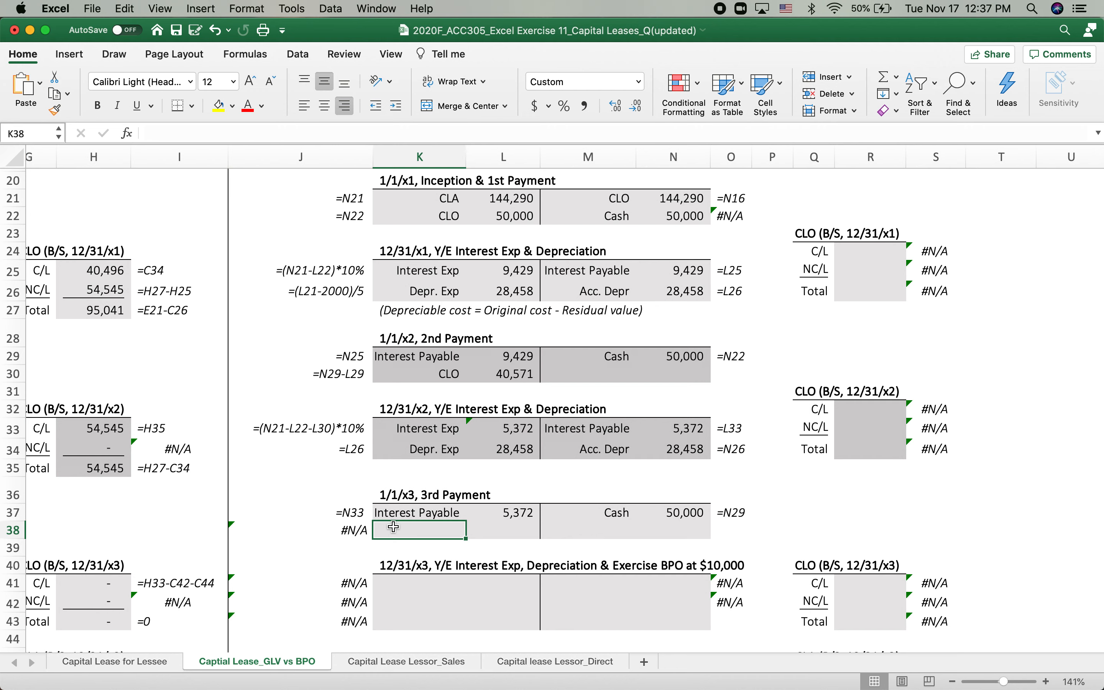
{"action": "type", "text": "CLO"}
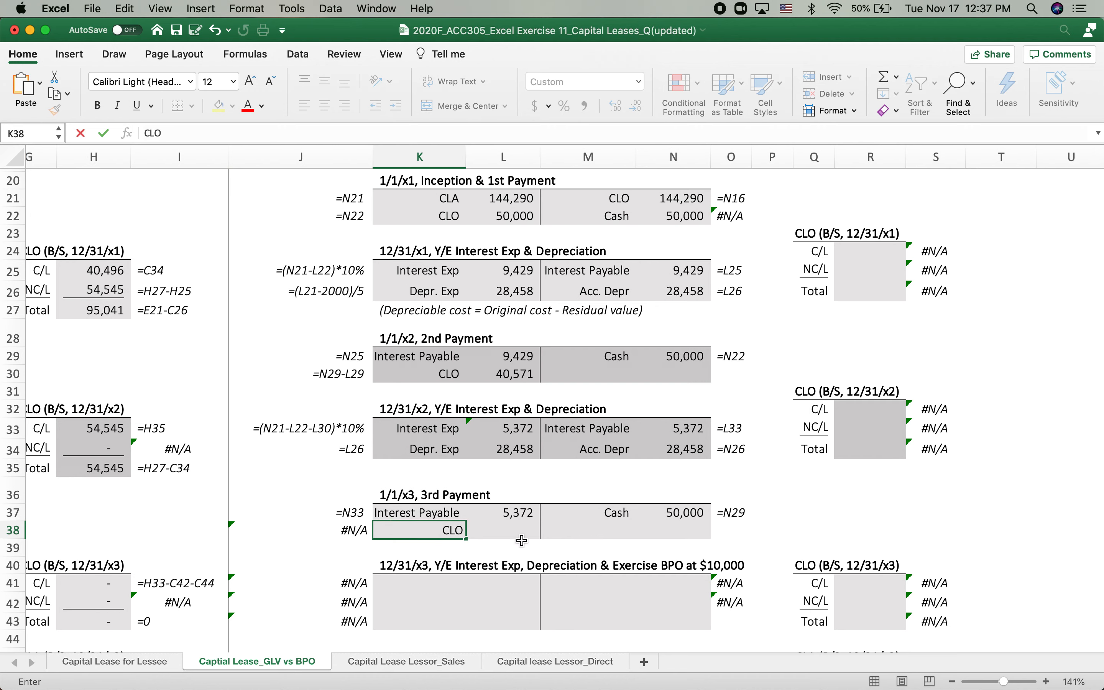
{"action": "left_click", "coordinate": [516, 532]}
{"action": "type", "text": "="}
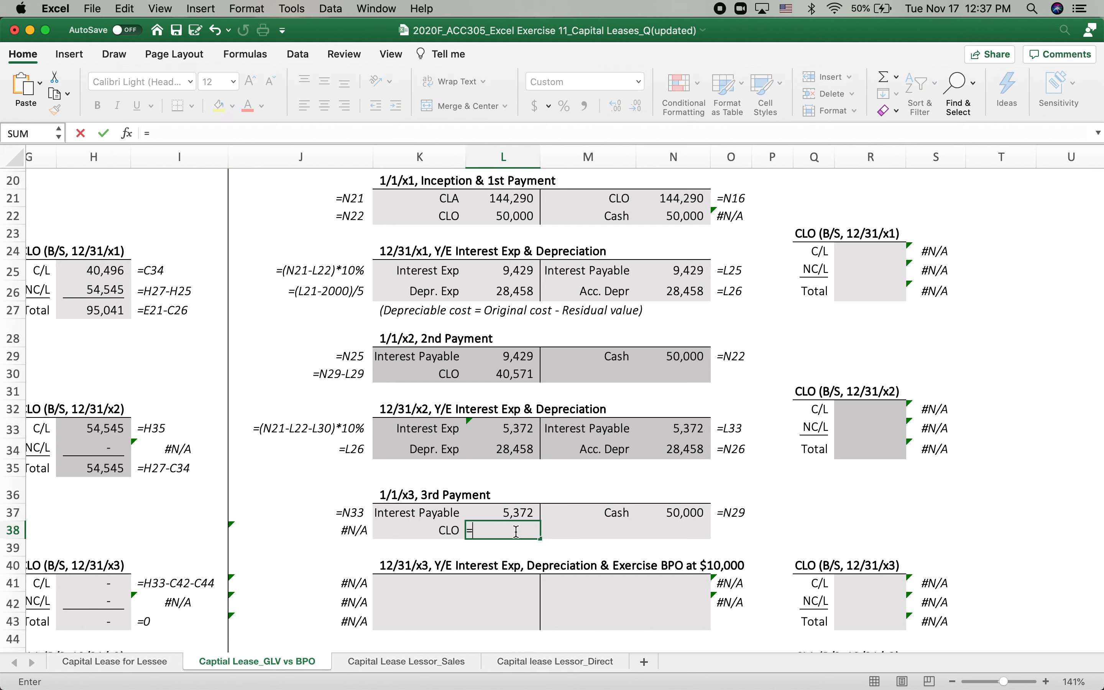
{"action": "left_click", "coordinate": [693, 517]}
{"action": "type", "text": "-"}
{"action": "left_click", "coordinate": [513, 515]}
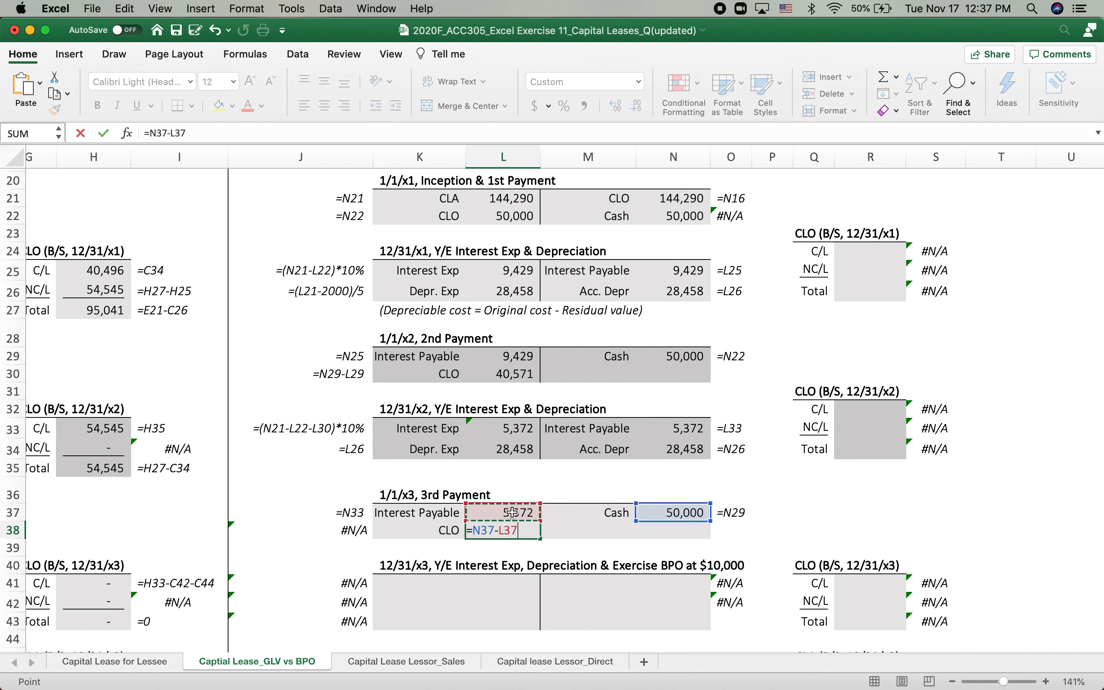
{"action": "key", "text": "Return"}
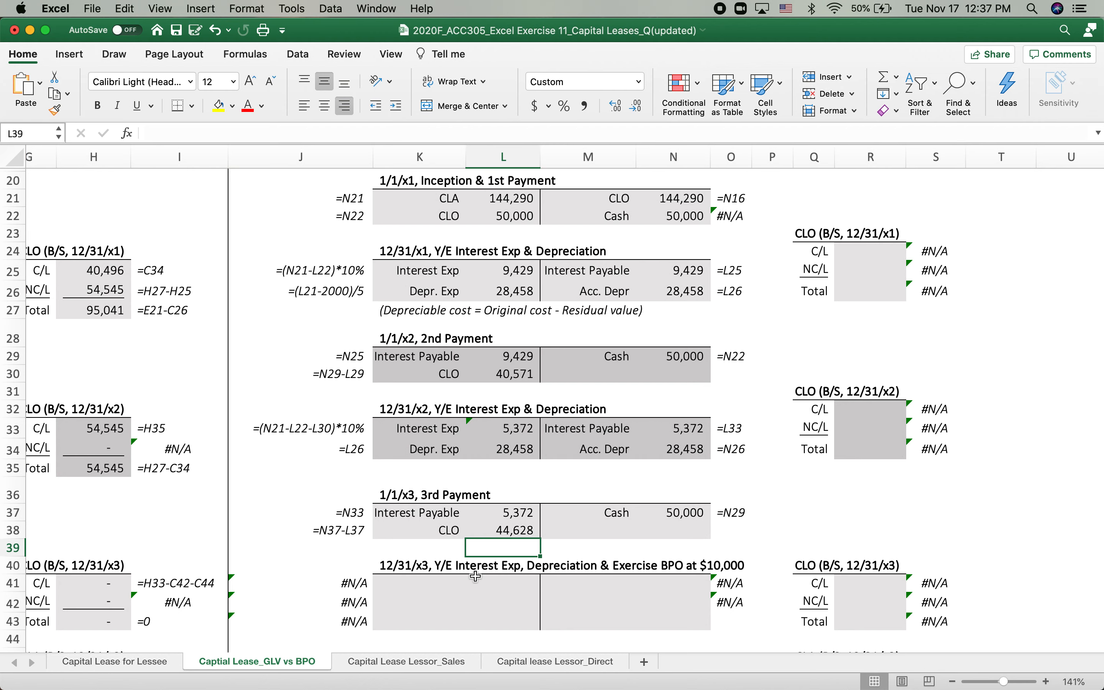
Step: Record the BPO payment in the 12/31/x3 entry as a Cash credit in row 41, with =10000 in N41
{"action": "scroll", "coordinate": [475, 576], "scroll_direction": "down", "scroll_amount": 2}
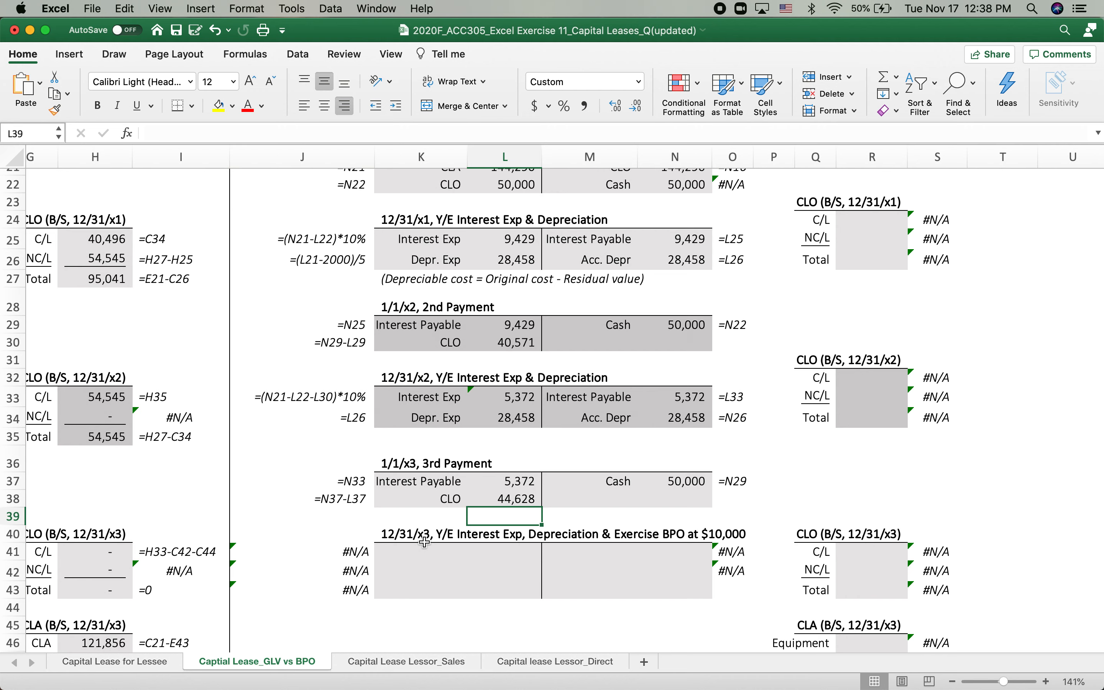
{"action": "left_click", "coordinate": [678, 482]}
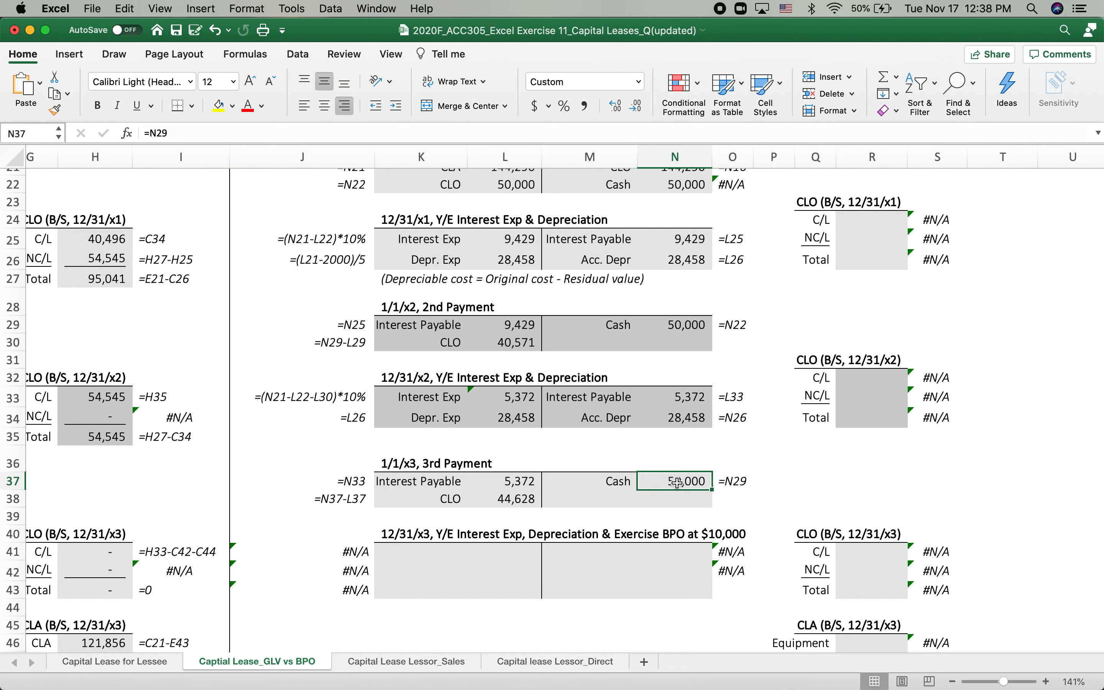
{"action": "left_click", "coordinate": [574, 551]}
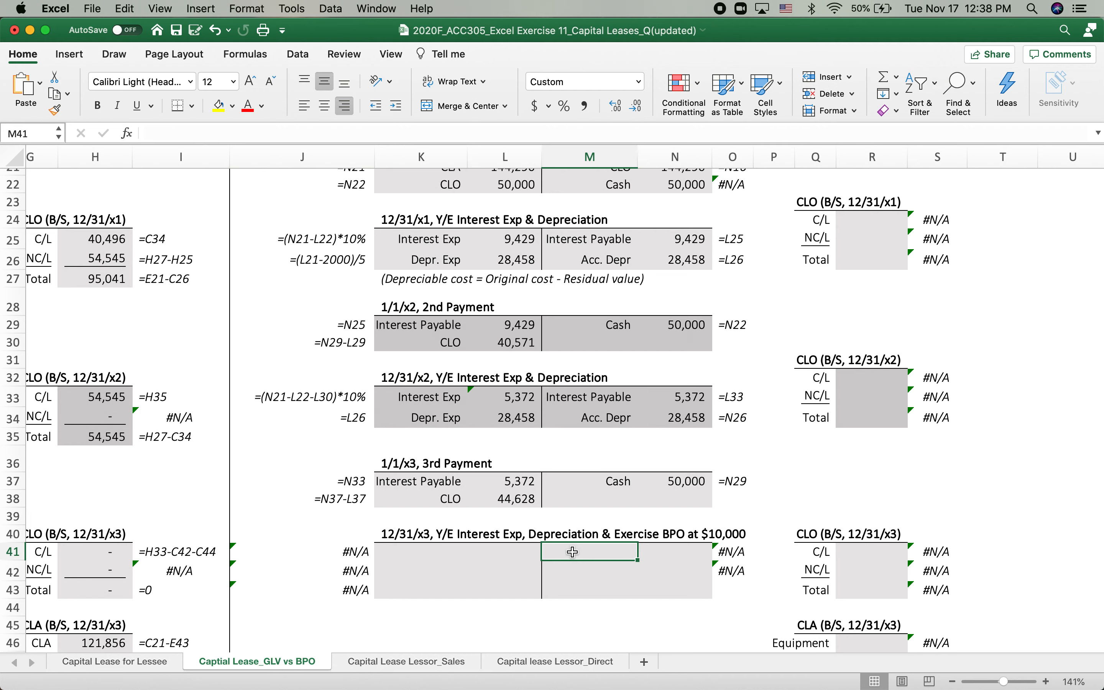
{"action": "type", "text": "Cash"}
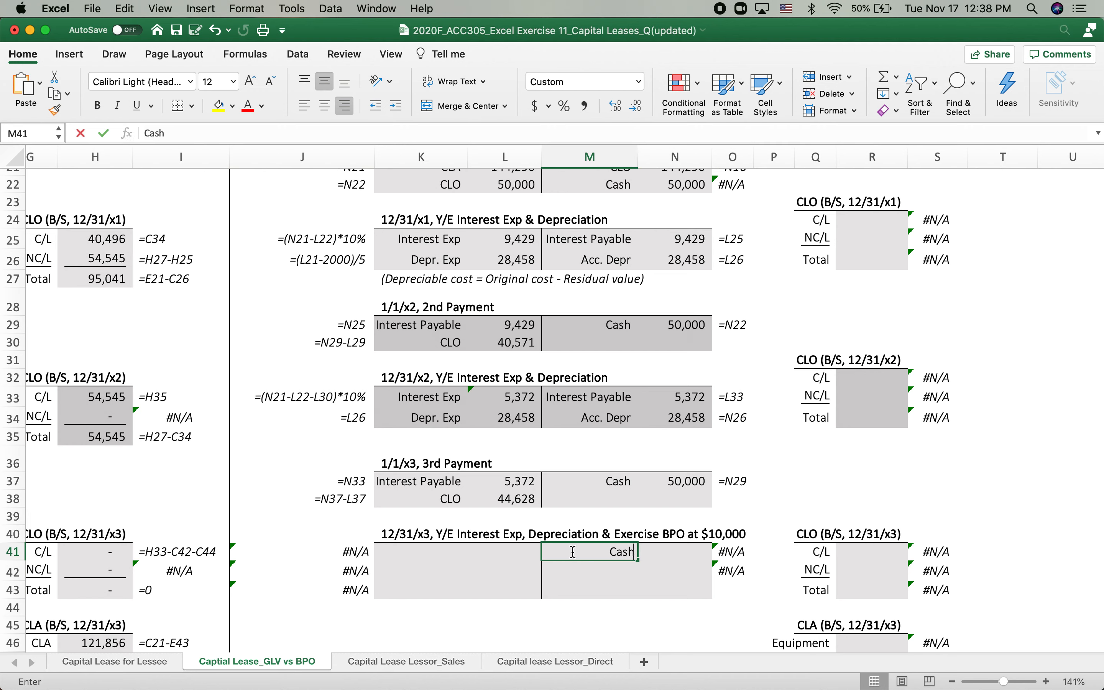
{"action": "key", "text": "Tab"}
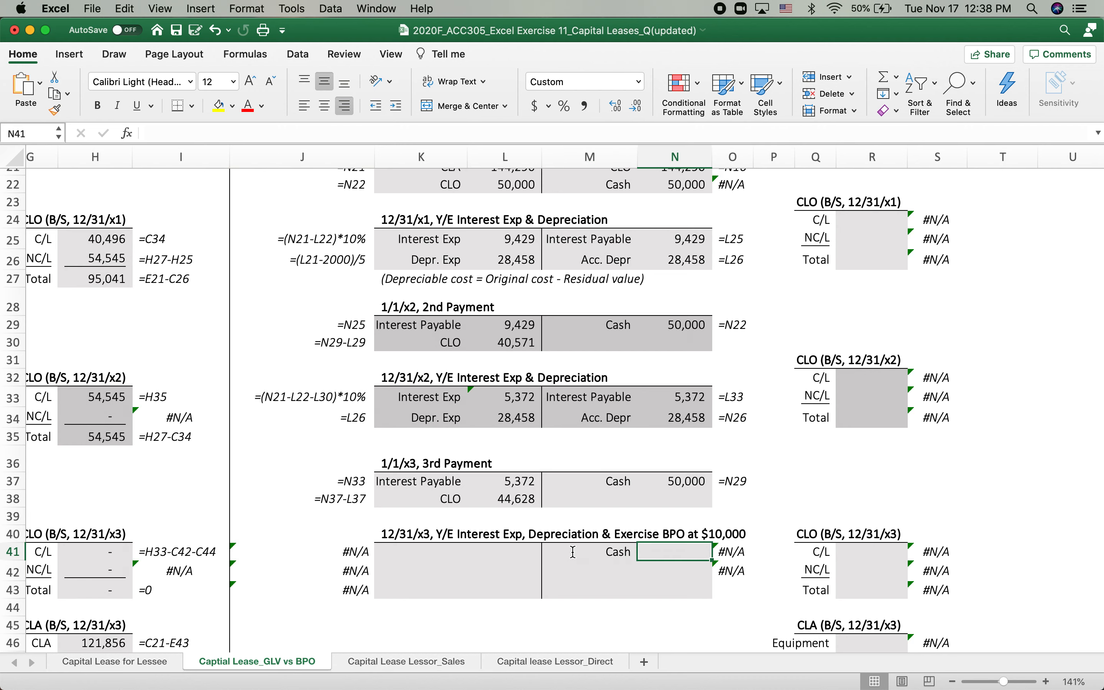
{"action": "type", "text": "10000"}
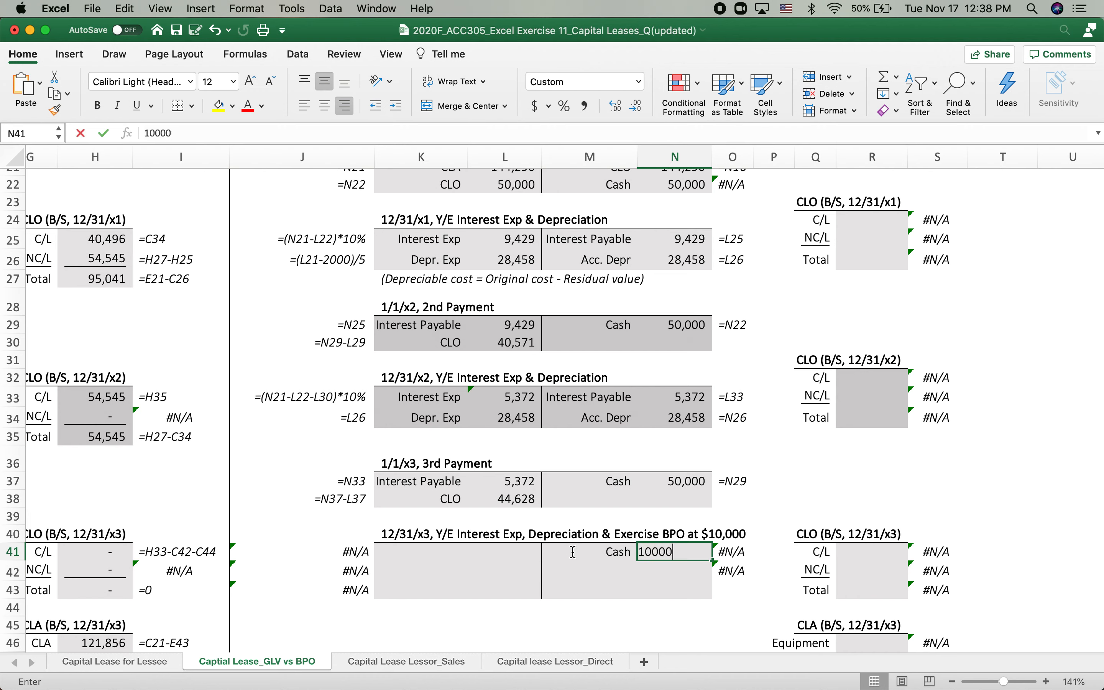
{"action": "key", "text": "Return"}
{"action": "left_click", "coordinate": [669, 551]}
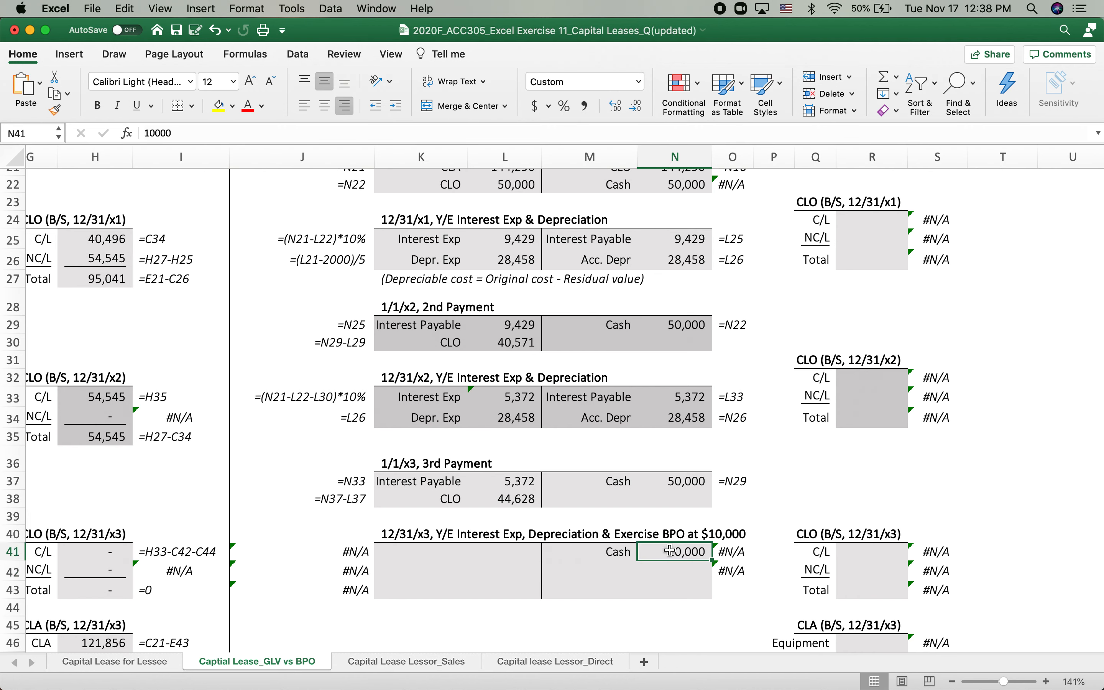
{"action": "double_click", "coordinate": [670, 550]}
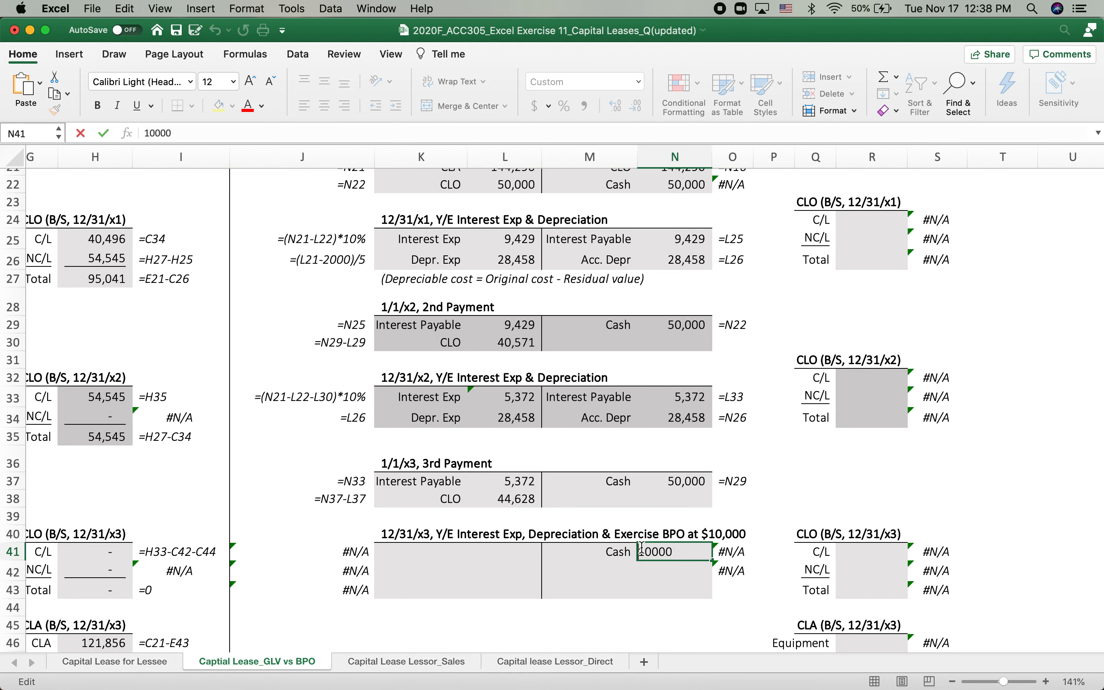
{"action": "type", "text": "="}
{"action": "key", "text": "Return"}
Step: Label the first debit of the 12/31/x3 entry in K41 as Interest Exp
{"action": "left_click", "coordinate": [427, 554]}
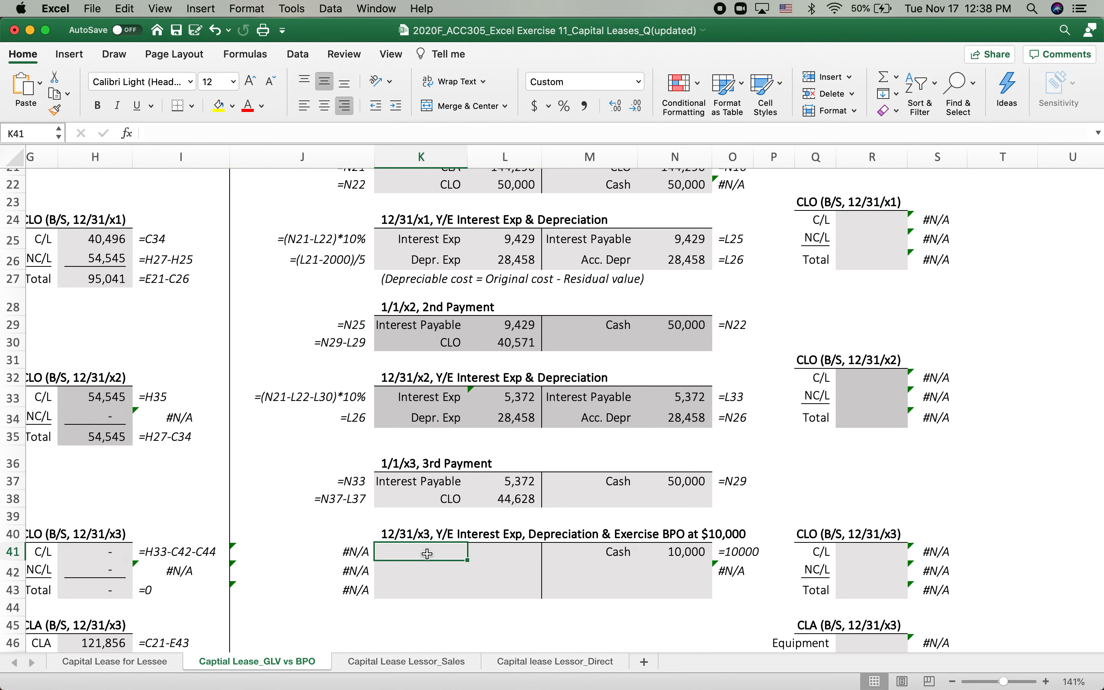
{"action": "type", "text": "Interes"}
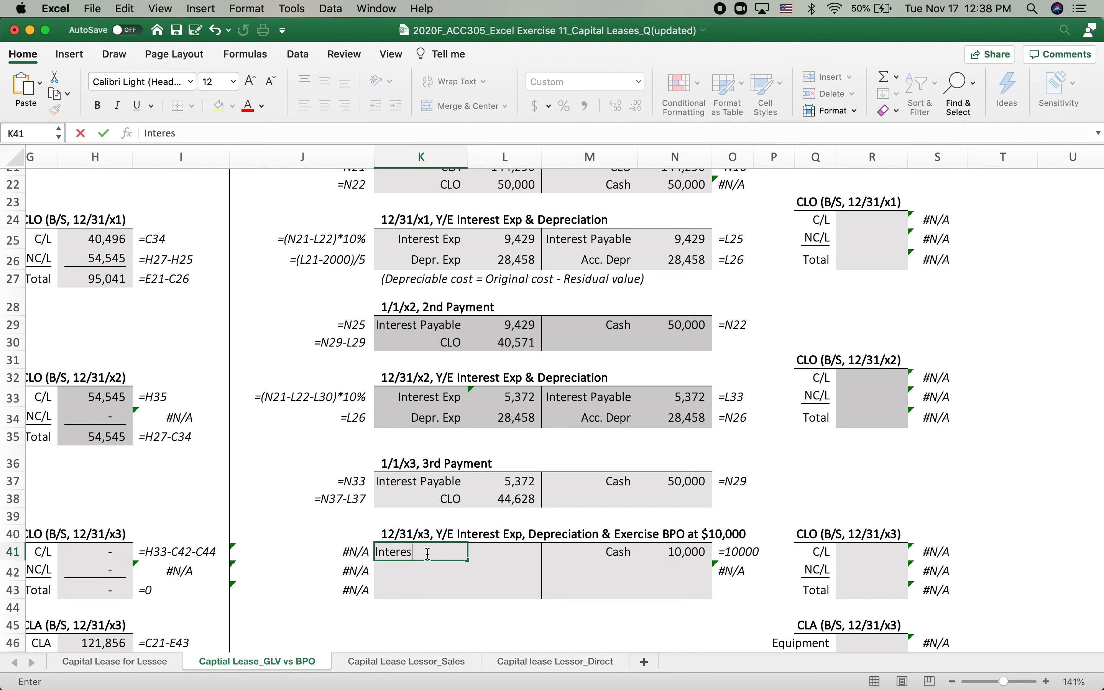
{"action": "type", "text": "t Exp"}
{"action": "key", "text": "Tab"}
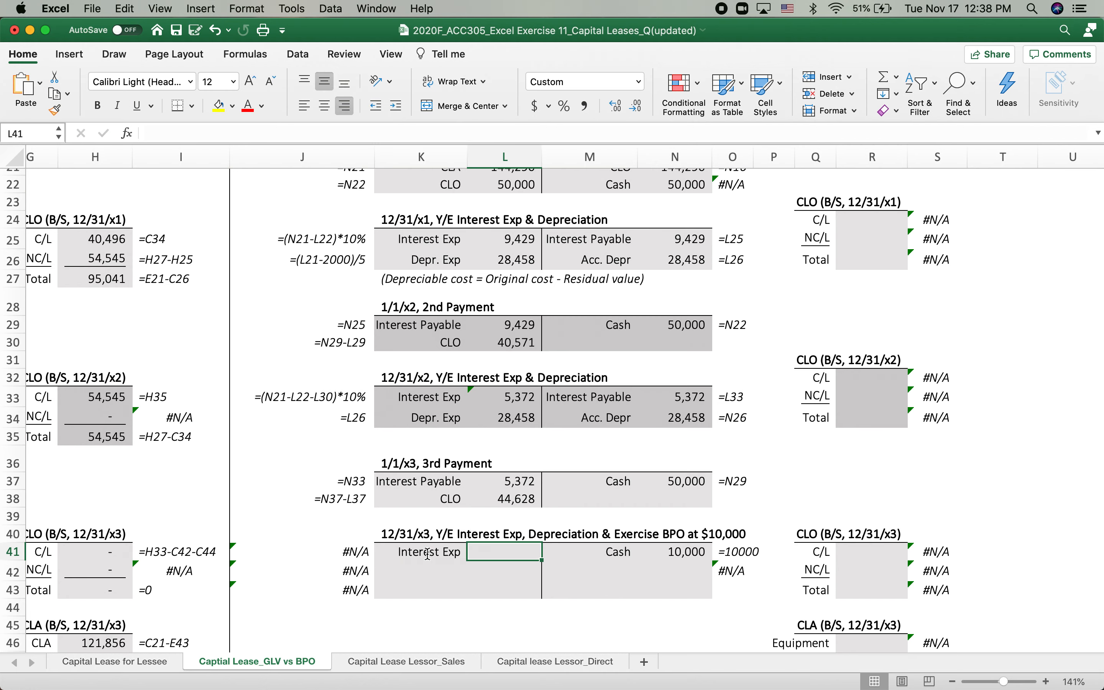
Step: Calculate the 12/31/x3 interest expense amount in L41 with the formula =(N21-L22-L30-L38)*10%
{"action": "type", "text": "=("}
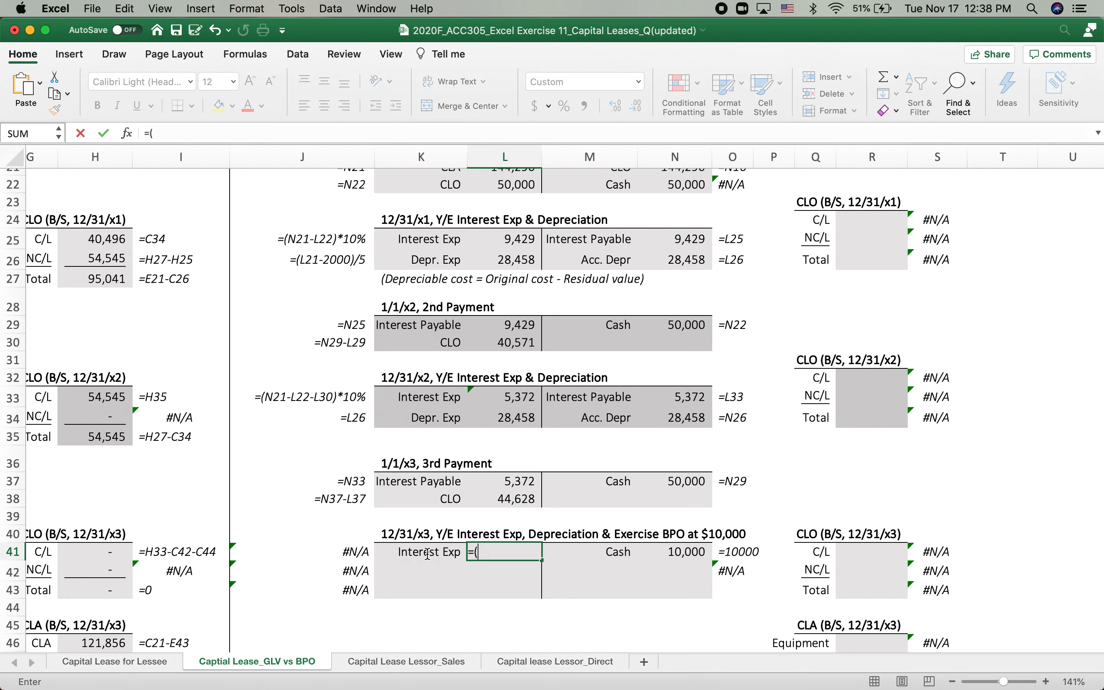
{"action": "scroll", "coordinate": [711, 328], "scroll_direction": "up", "scroll_amount": 3}
{"action": "scroll", "coordinate": [711, 328], "scroll_direction": "left", "scroll_amount": 1}
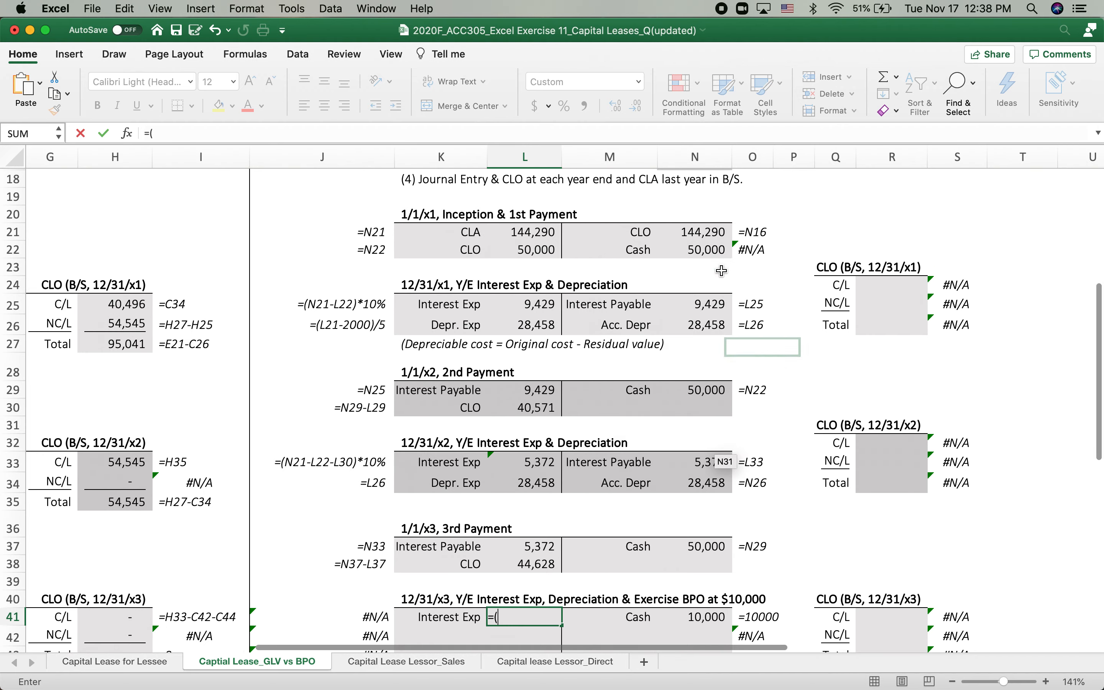
{"action": "left_click", "coordinate": [702, 229]}
{"action": "type", "text": "-"}
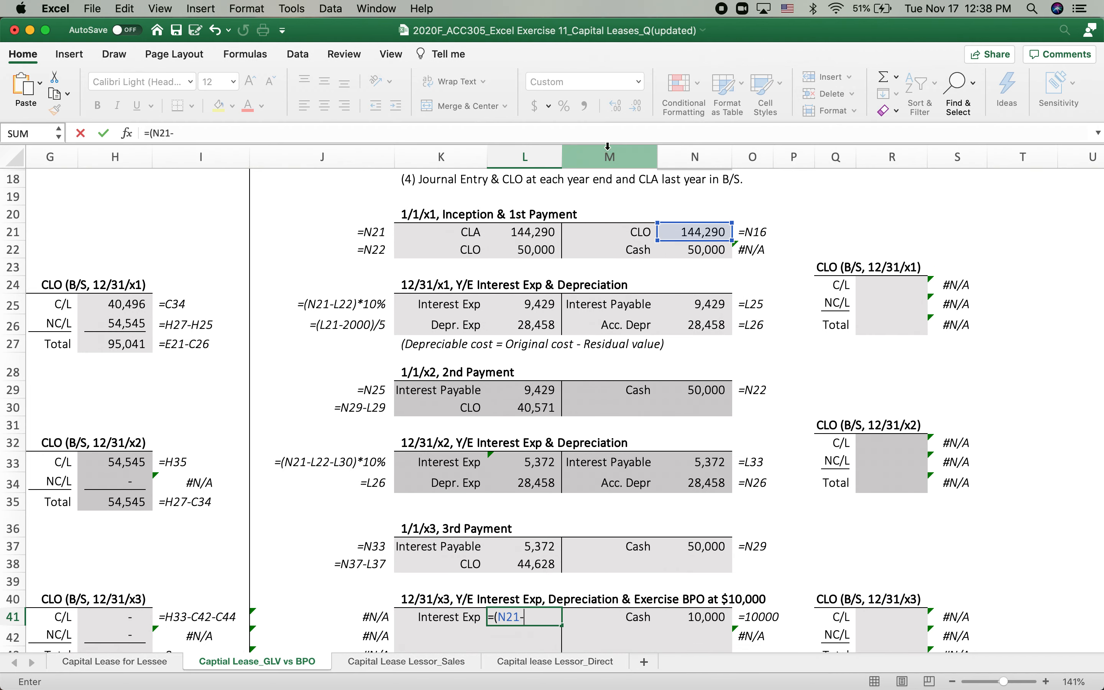
{"action": "left_click", "coordinate": [540, 247]}
{"action": "type", "text": "-"}
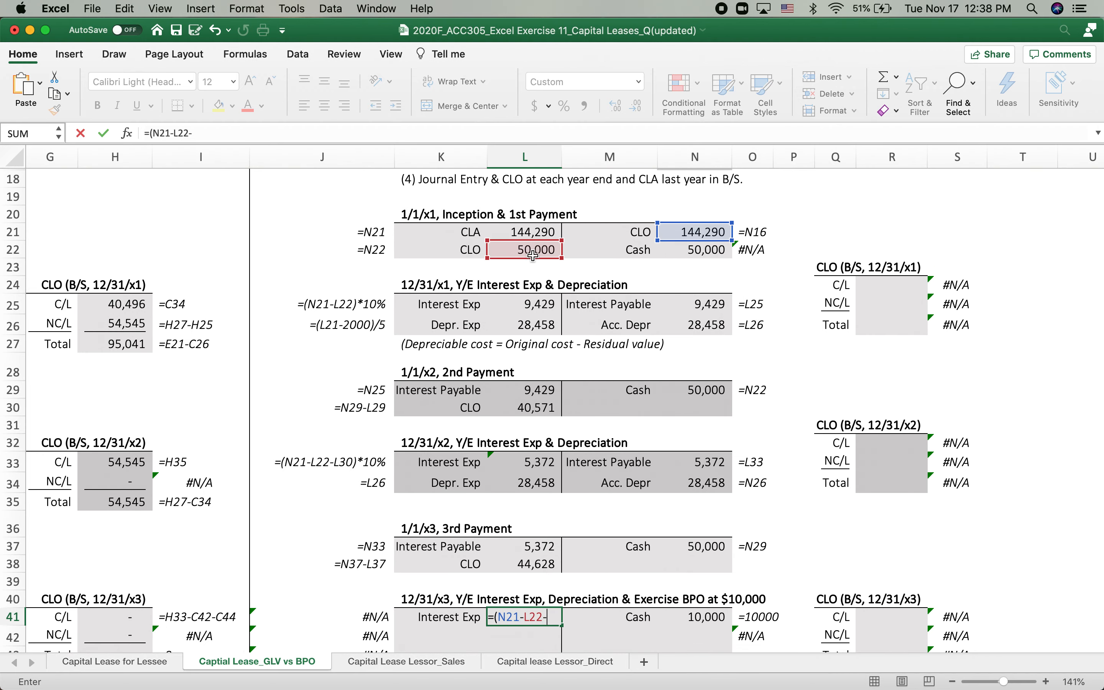
{"action": "left_click", "coordinate": [518, 409]}
{"action": "type", "text": "-"}
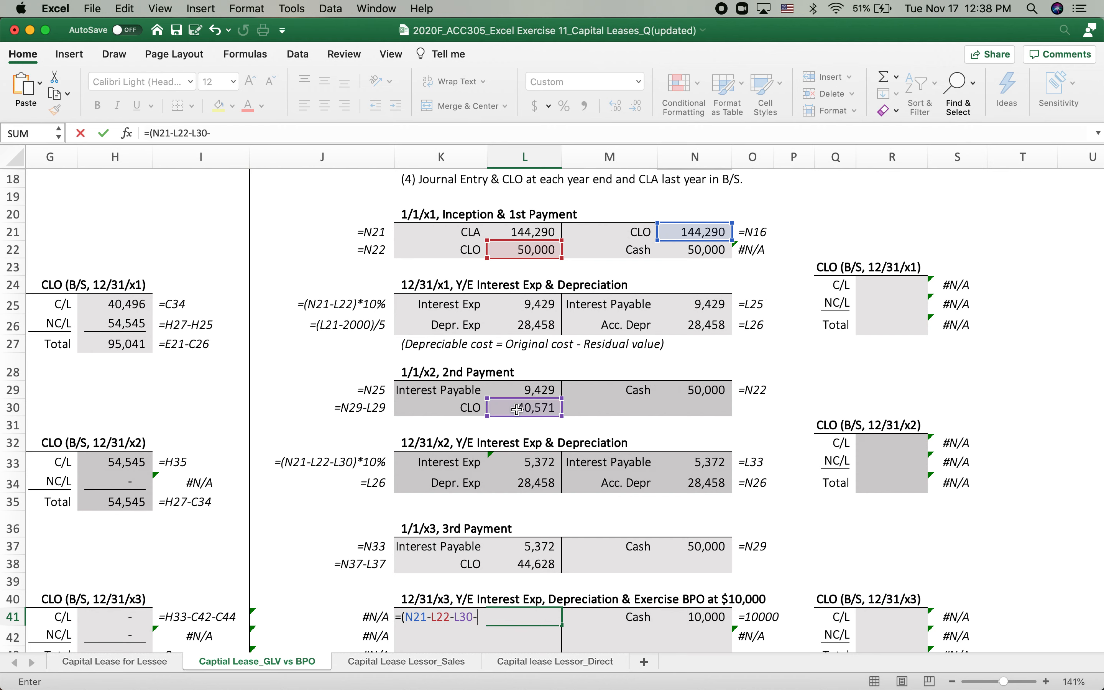
{"action": "left_click", "coordinate": [521, 565]}
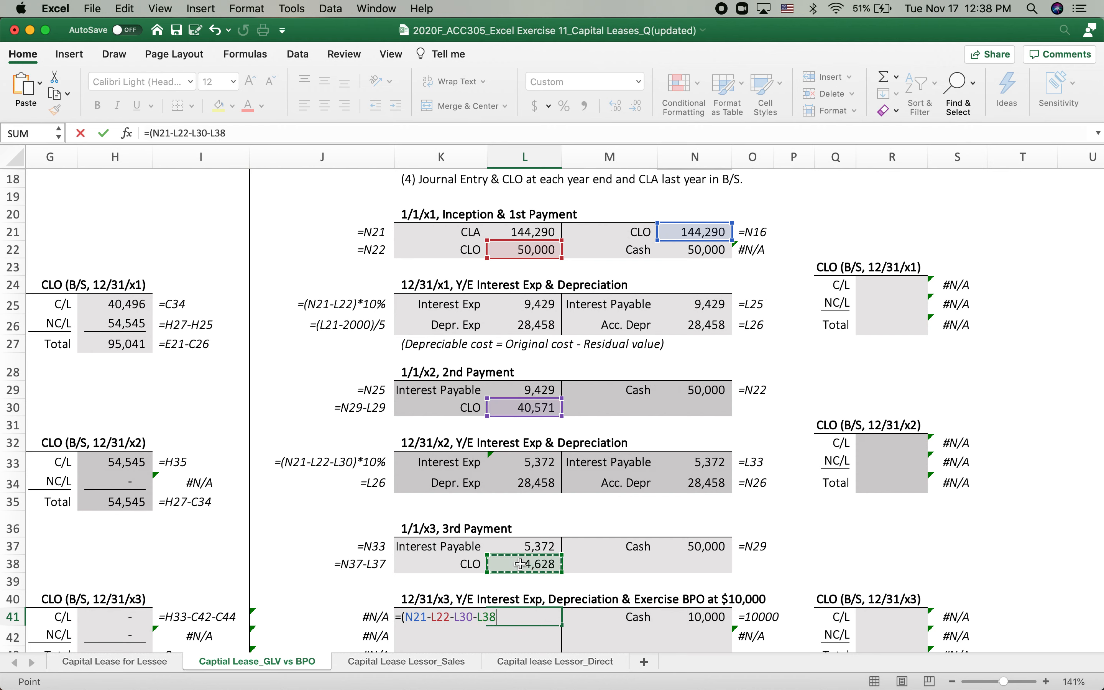
{"action": "type", "text": ")*10"}
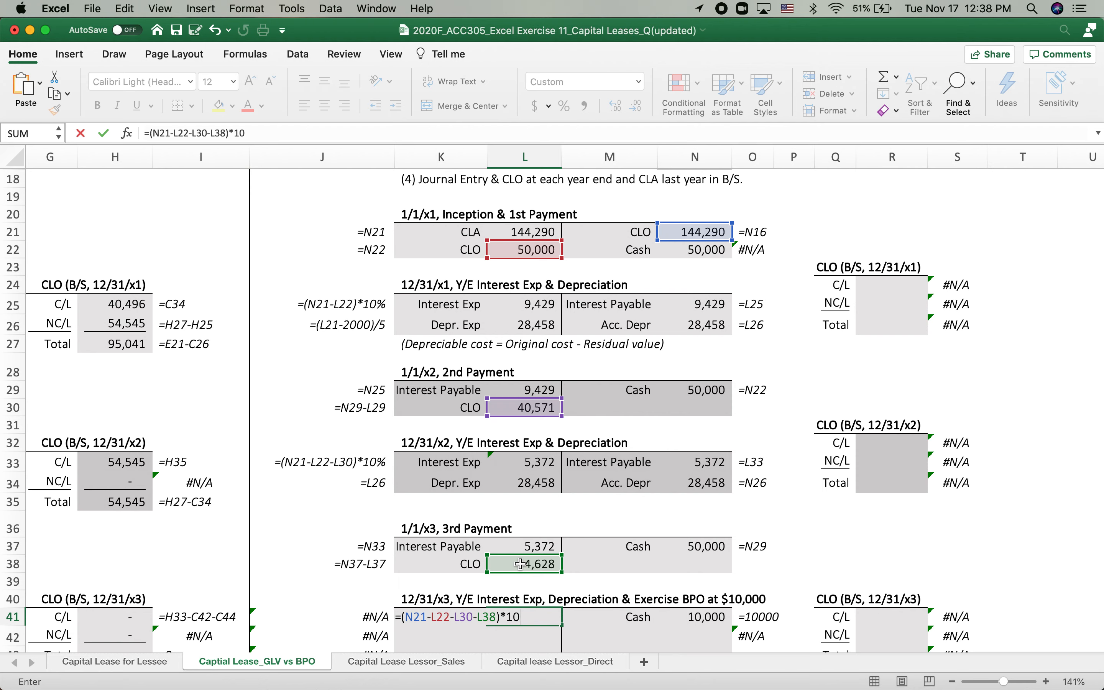
{"action": "type", "text": "%"}
{"action": "key", "text": "Return"}
{"action": "scroll", "coordinate": [493, 565], "scroll_direction": "down", "scroll_amount": 4}
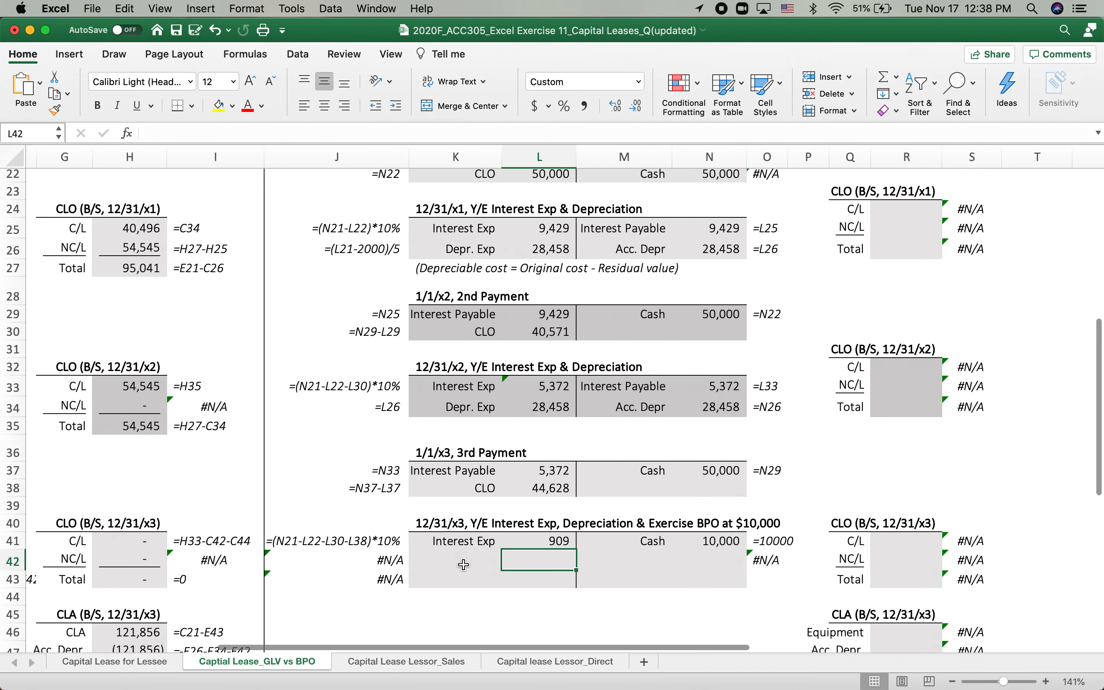
{"action": "left_click", "coordinate": [464, 565]}
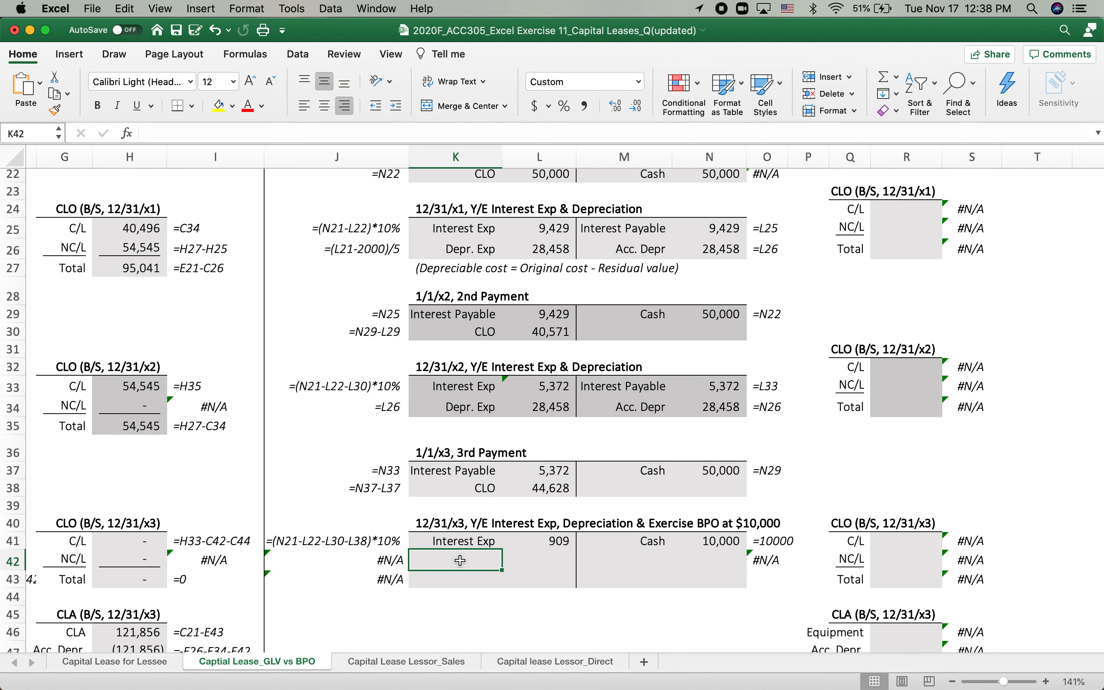
Step: Enter the CLO debit in row 42 of the 12/31/x3 entry, calculating its amount in L42 as =N41-L41
{"action": "type", "text": "CLO"}
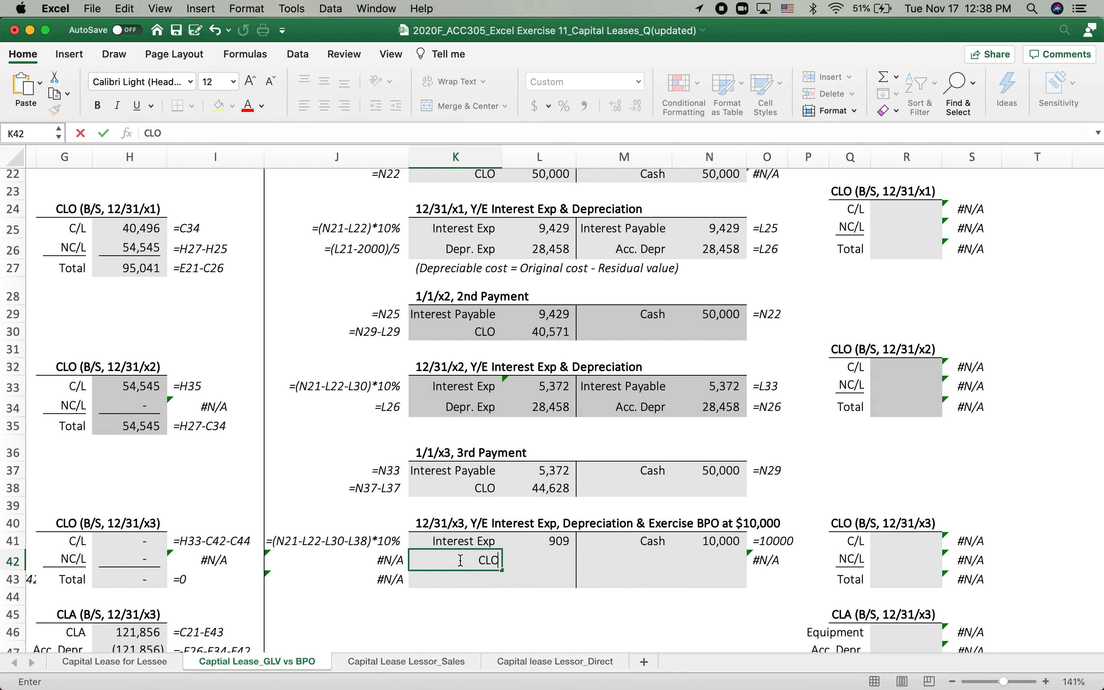
{"action": "key", "text": "Tab"}
{"action": "type", "text": "="}
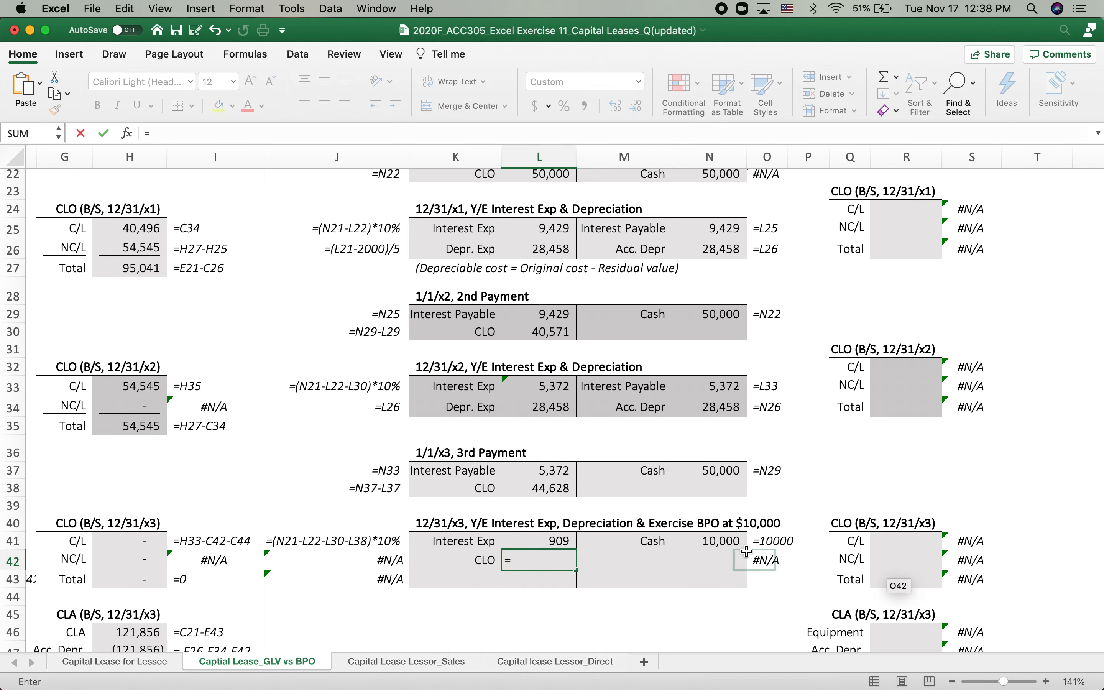
{"action": "left_click", "coordinate": [720, 539]}
{"action": "type", "text": "-"}
{"action": "left_click", "coordinate": [551, 540]}
{"action": "key", "text": "Return"}
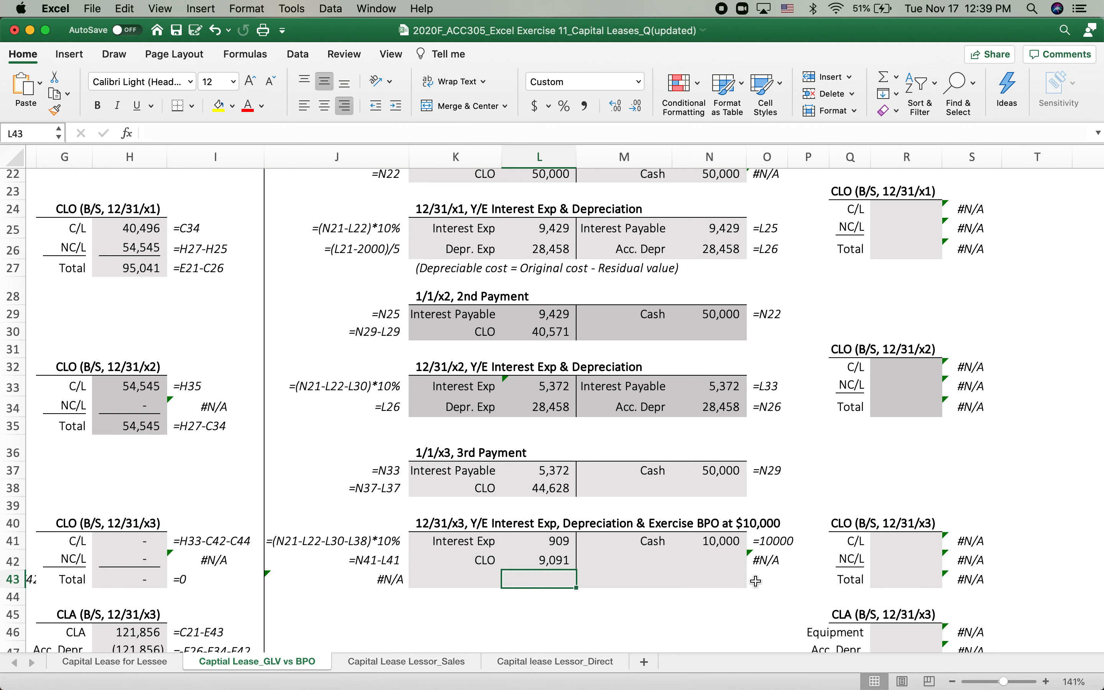
Step: Add the Depr. Exp debit in row 43 of the 12/31/x3 entry, with =L34 as its amount in L43
{"action": "left_click", "coordinate": [455, 573]}
{"action": "type", "text": "Depr"}
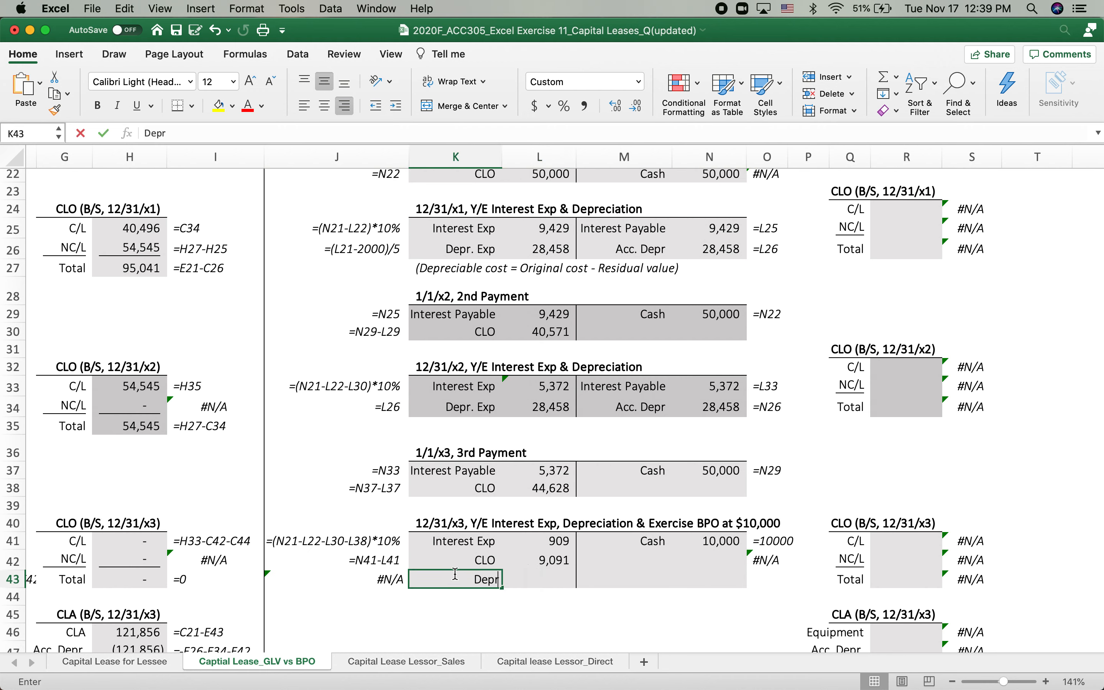
{"action": "type", "text": ". Exp"}
{"action": "key", "text": "Tab"}
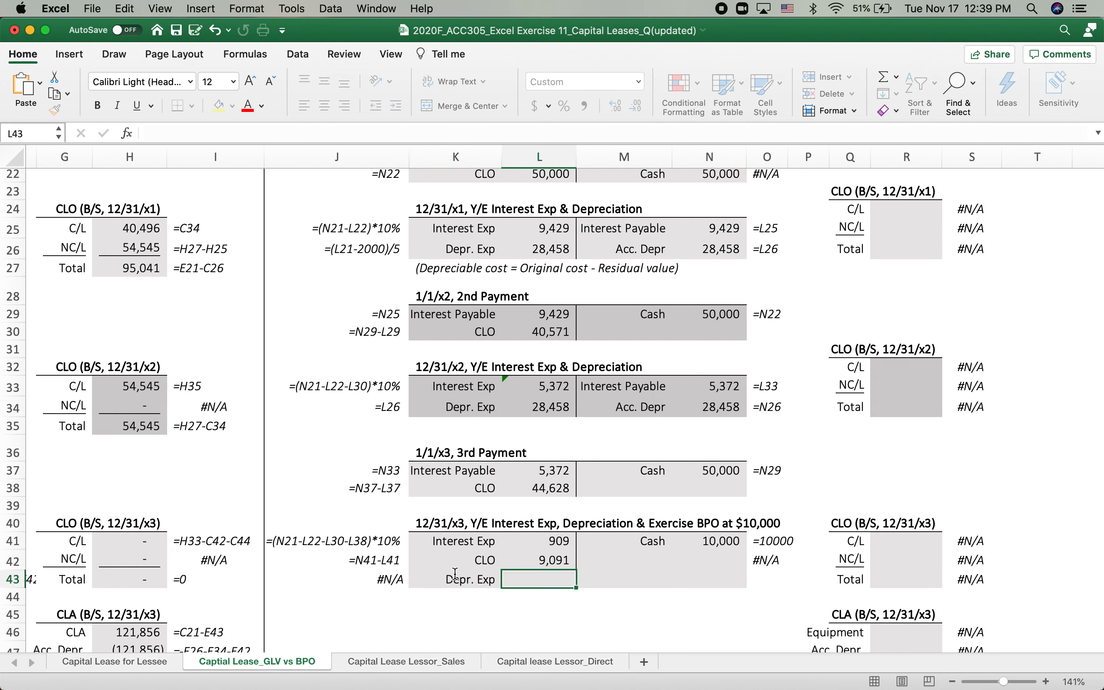
{"action": "type", "text": "="}
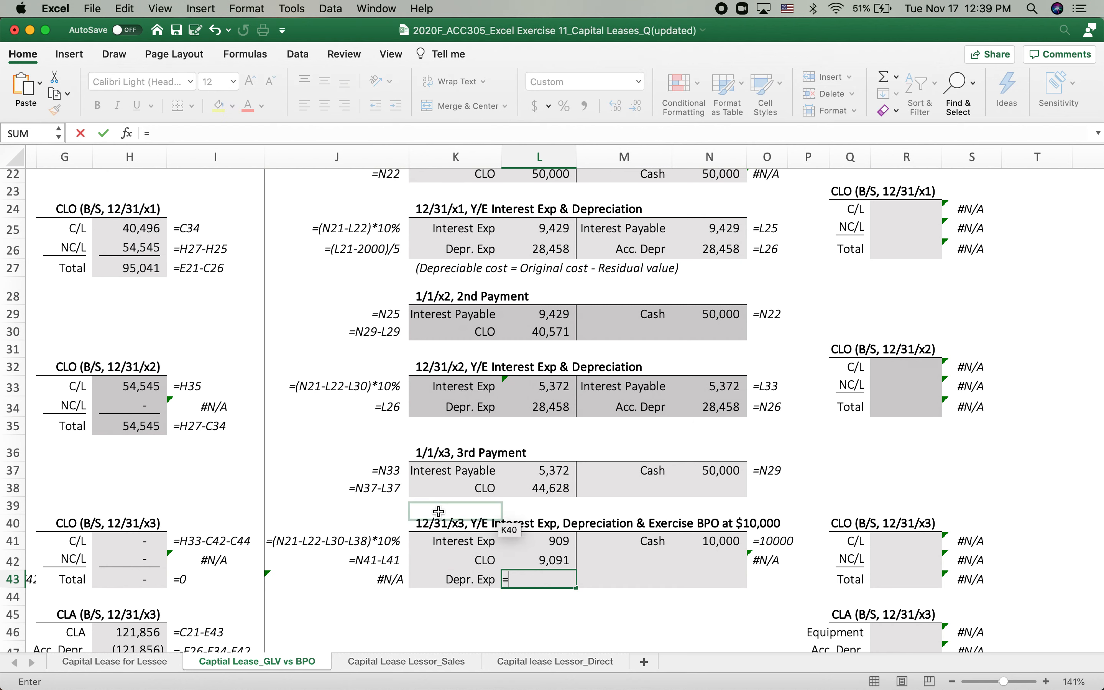
{"action": "left_click", "coordinate": [528, 412]}
{"action": "key", "text": "Return"}
Step: Add the Acc. Depr credit in row 42 of the 12/31/x3 entry, with =L43 as its amount in N42
{"action": "left_click", "coordinate": [653, 559]}
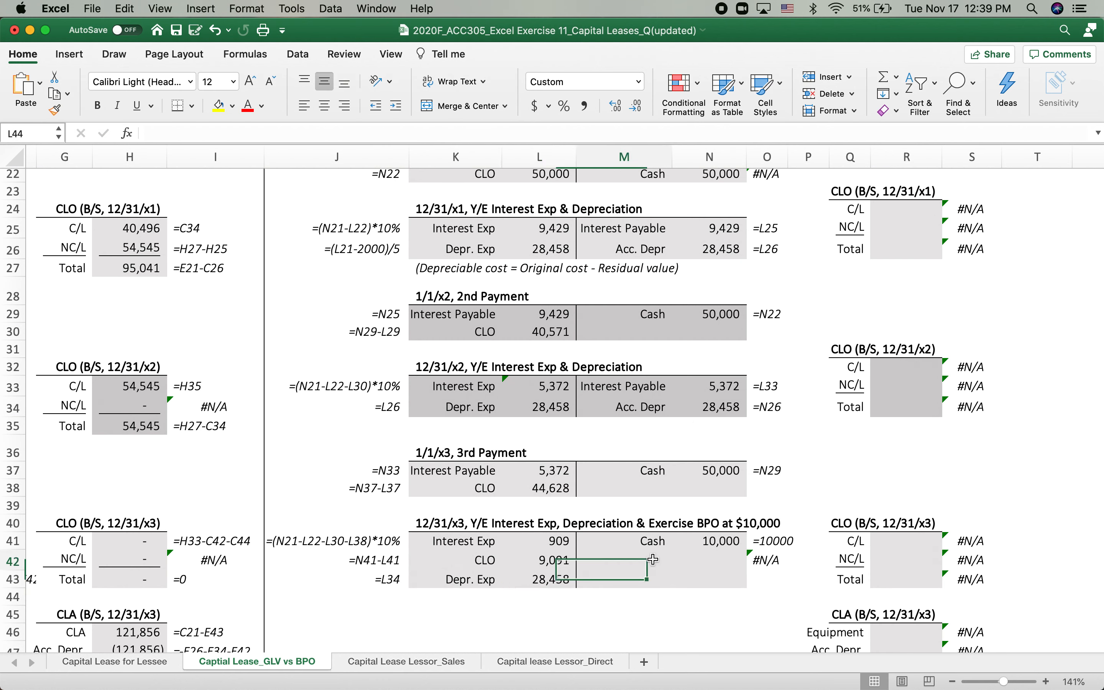
{"action": "type", "text": "Acc. Depre"}
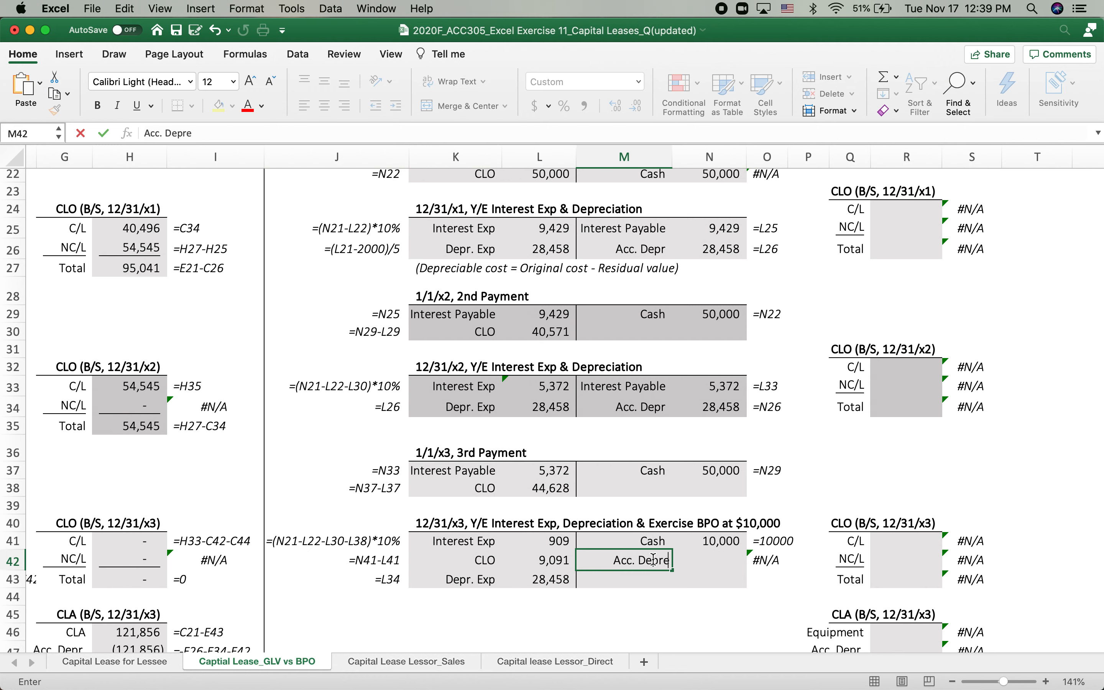
{"action": "key", "text": "BackSpace"}
{"action": "key", "text": "Return"}
{"action": "left_click", "coordinate": [724, 558]}
{"action": "type", "text": "="}
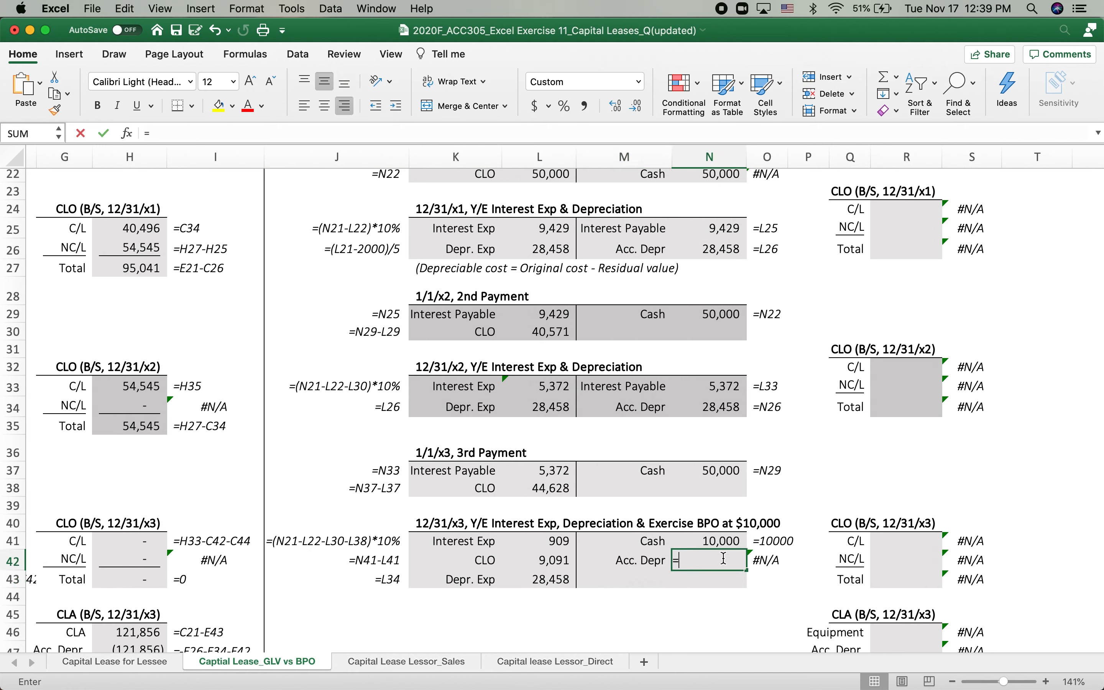
{"action": "left_click", "coordinate": [549, 579]}
{"action": "key", "text": "Return"}
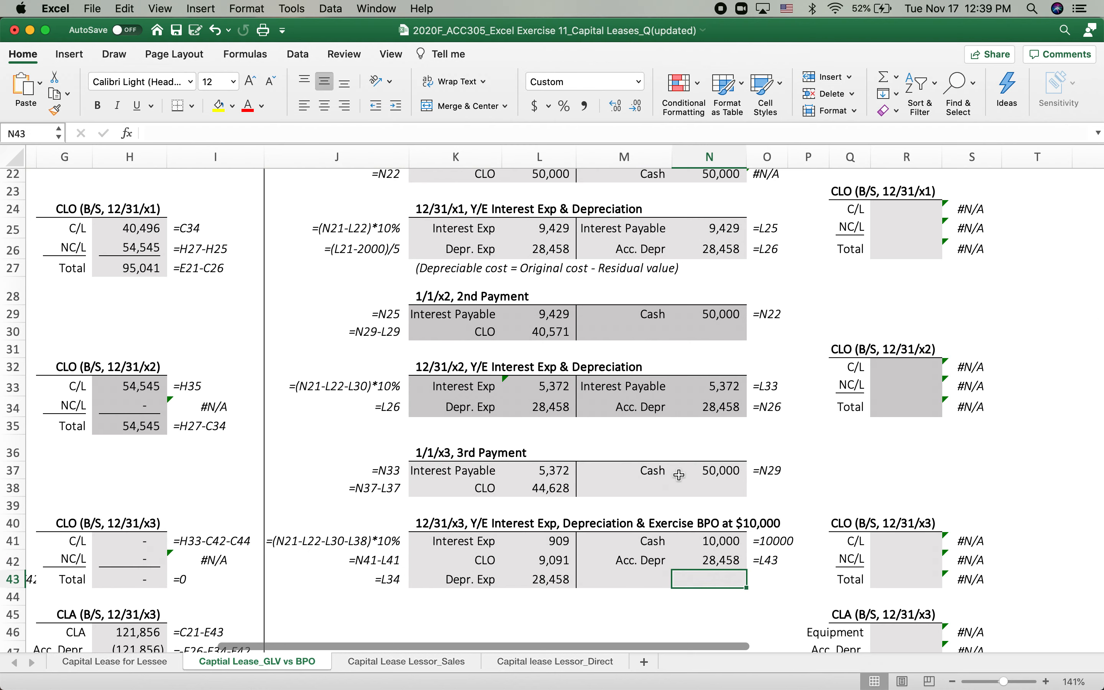
Step: Calculate the total CLO on the 12/31/x1 balance sheet in R26 with the formula =N21-L22
{"action": "scroll", "coordinate": [680, 475], "scroll_direction": "up", "scroll_amount": 5}
{"action": "scroll", "coordinate": [680, 475], "scroll_direction": "left", "scroll_amount": 2}
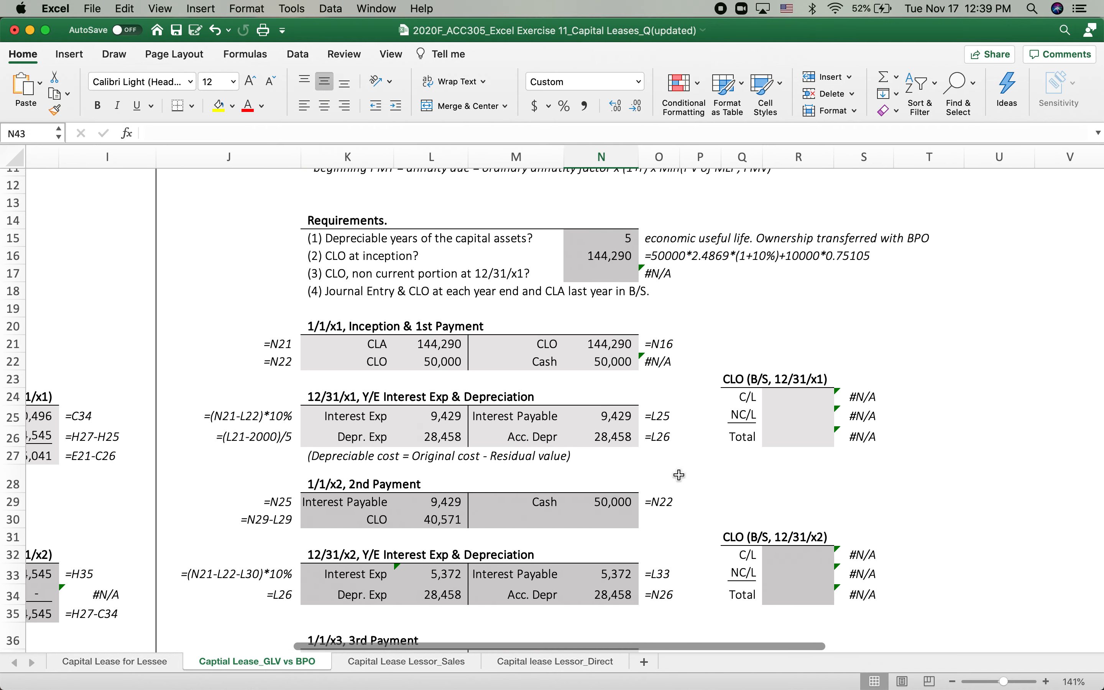
{"action": "left_click", "coordinate": [772, 400]}
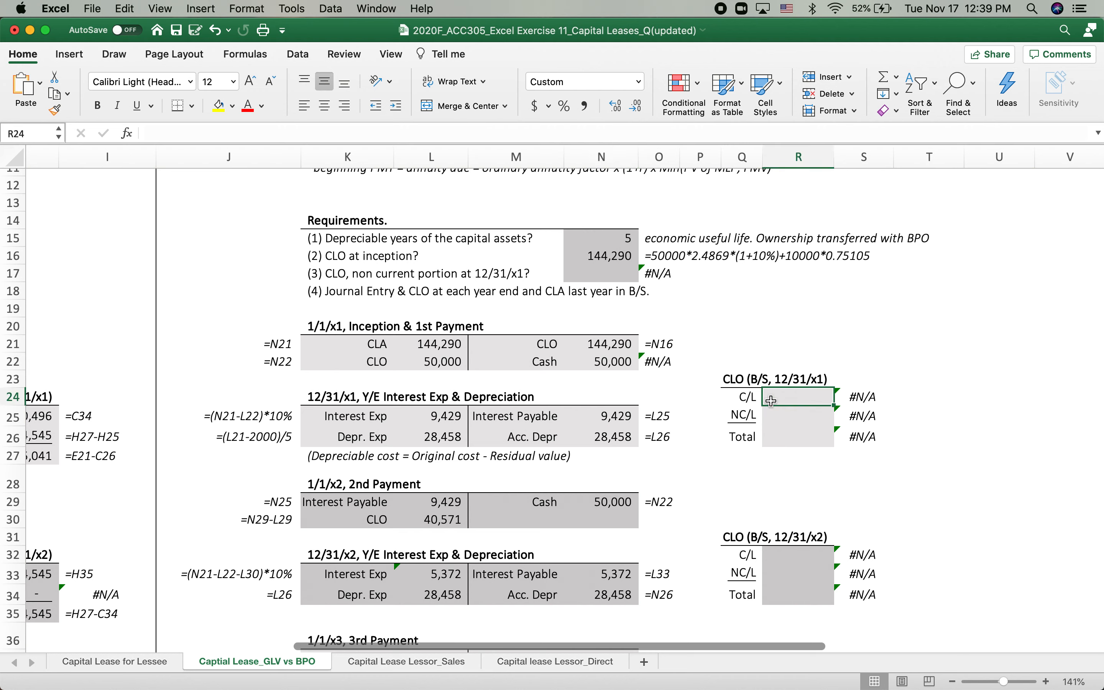
{"action": "key", "text": "Down"}
{"action": "key", "text": "Down"}
{"action": "type", "text": "="}
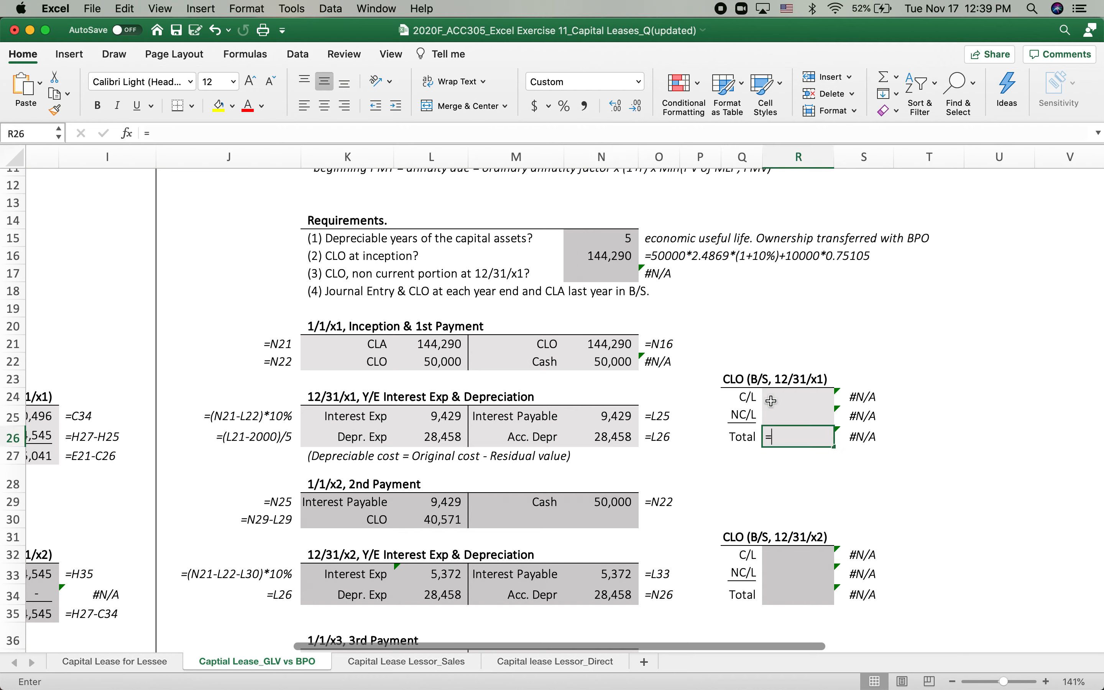
{"action": "left_click", "coordinate": [603, 346]}
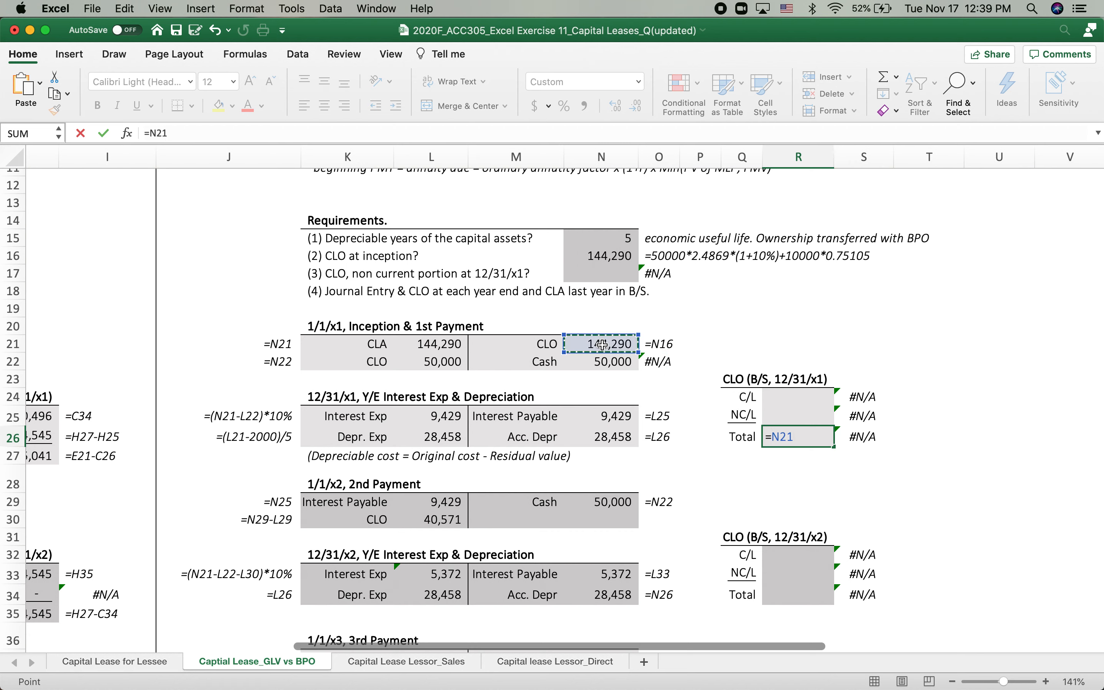
{"action": "type", "text": "-"}
{"action": "left_click", "coordinate": [417, 363]}
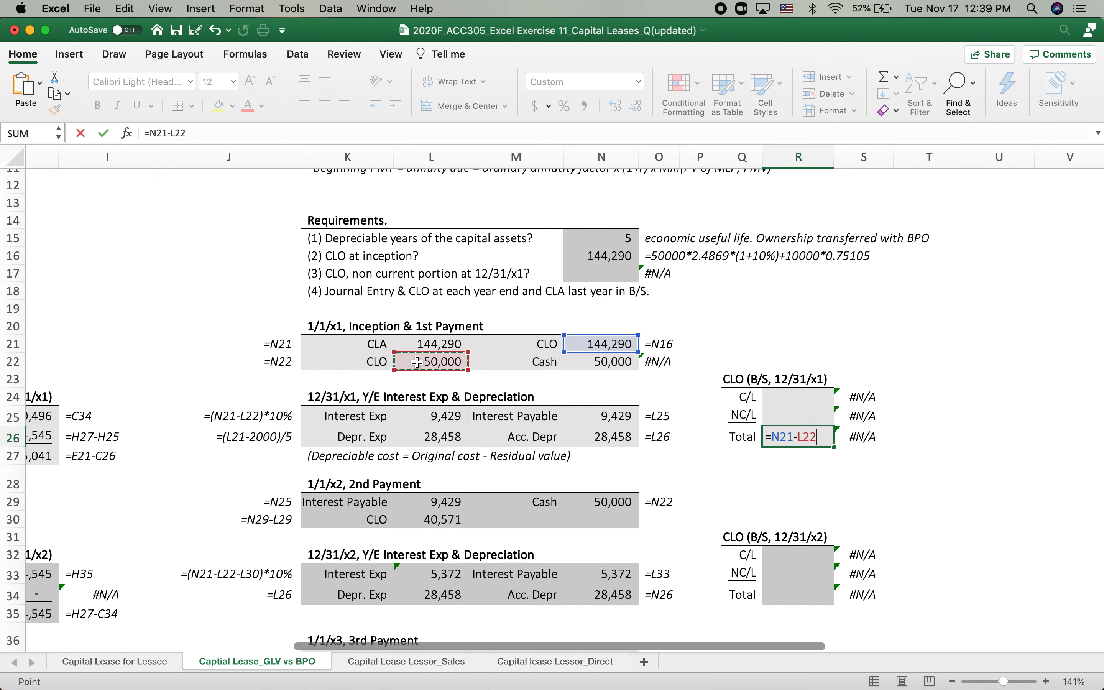
{"action": "key", "text": "Return"}
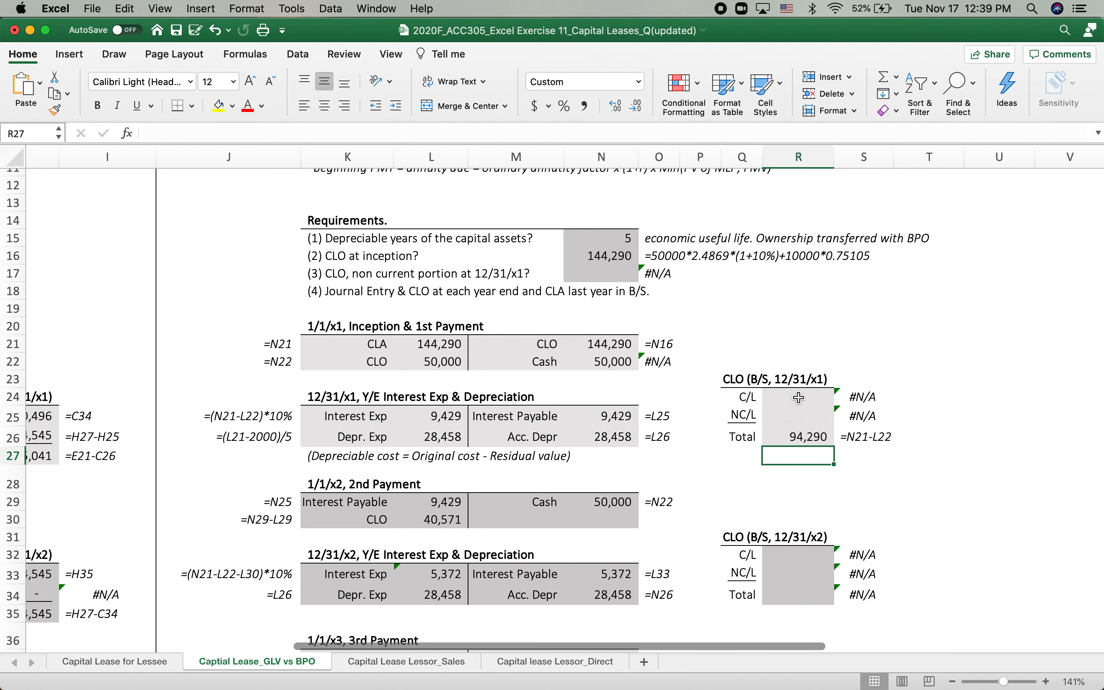
Step: Set the current portion (C/L) of the 12/31/x1 CLO in R24 to =L30, the 2nd payment's CLO debit
{"action": "left_click", "coordinate": [799, 398]}
{"action": "type", "text": "="}
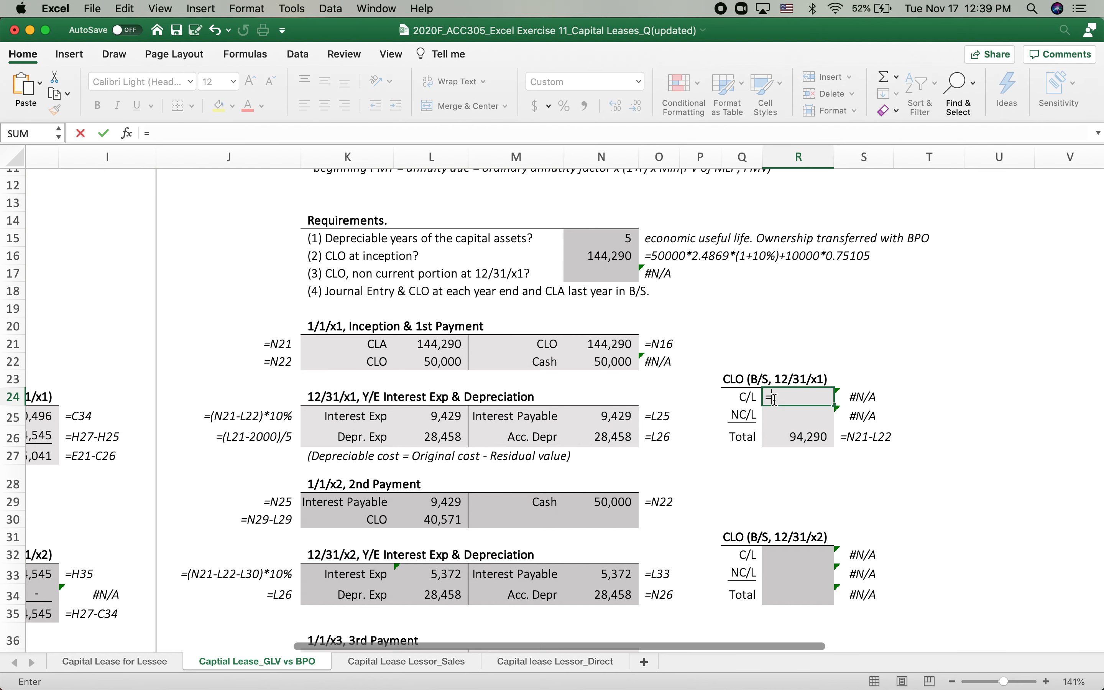
{"action": "scroll", "coordinate": [708, 399], "scroll_direction": "down", "scroll_amount": 2}
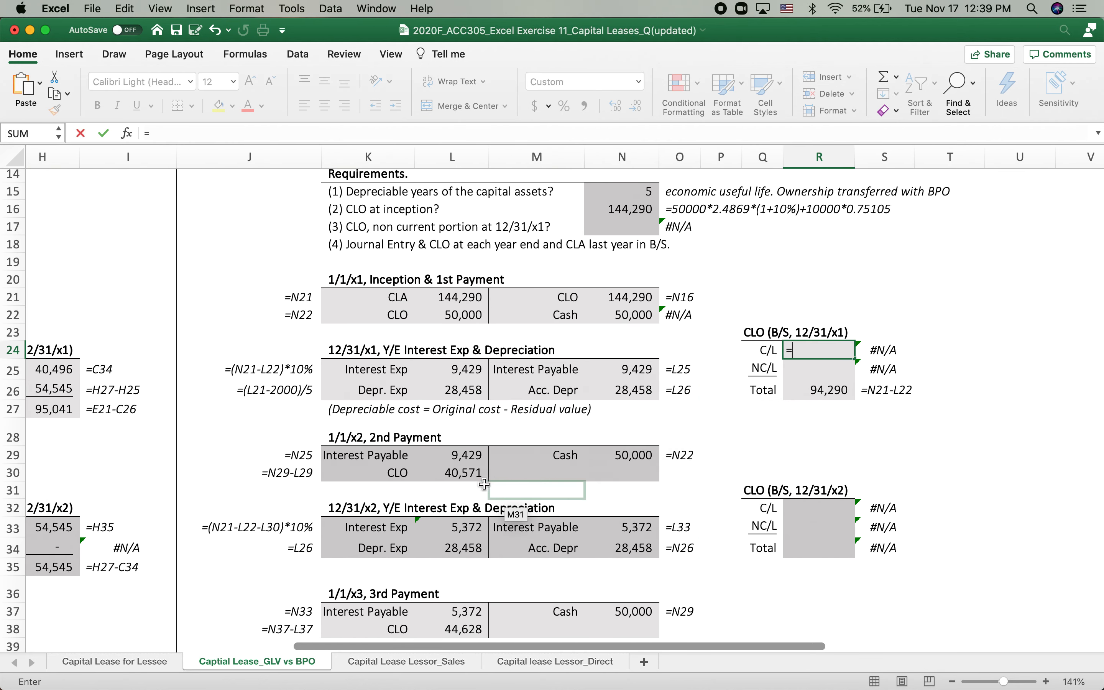
{"action": "left_click", "coordinate": [423, 472]}
{"action": "key", "text": "Return"}
Step: Calculate the noncurrent portion (NC/L) of the 12/31/x1 CLO in R25 as =R26-R24
{"action": "type", "text": "="}
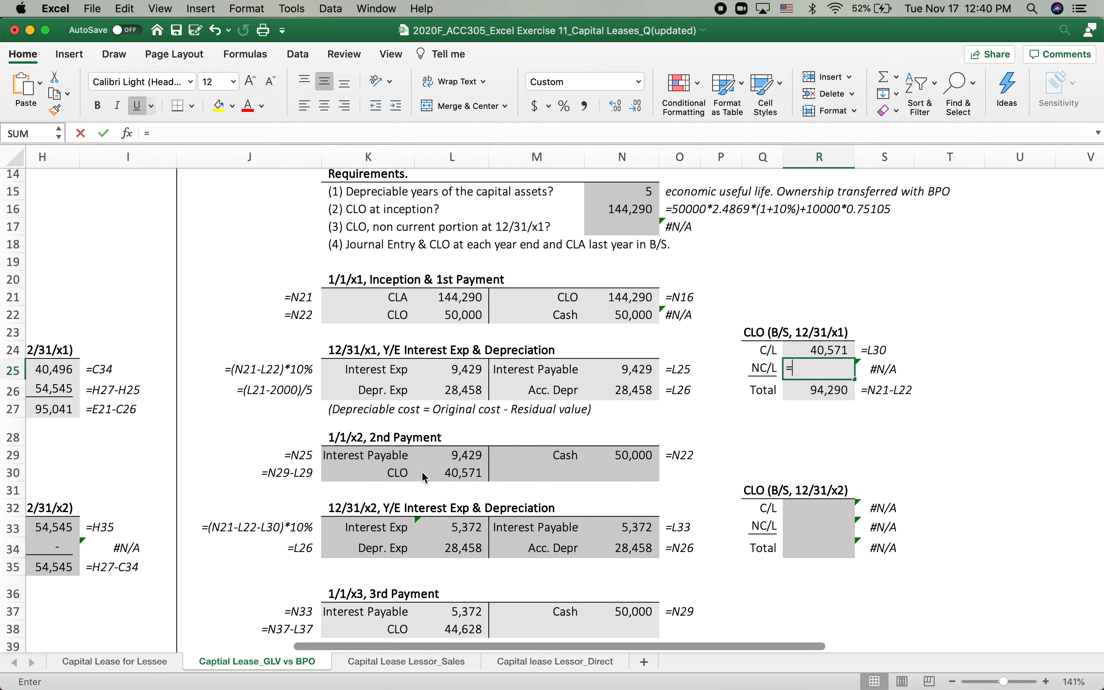
{"action": "left_click", "coordinate": [811, 389]}
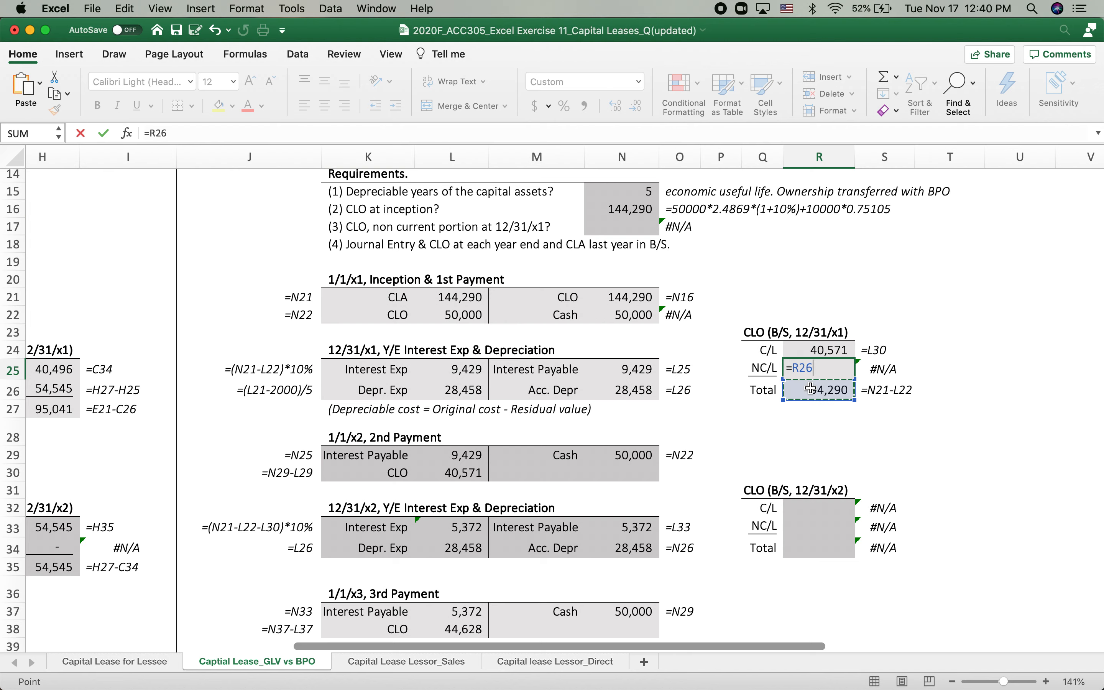
{"action": "type", "text": "-"}
{"action": "left_click", "coordinate": [818, 348]}
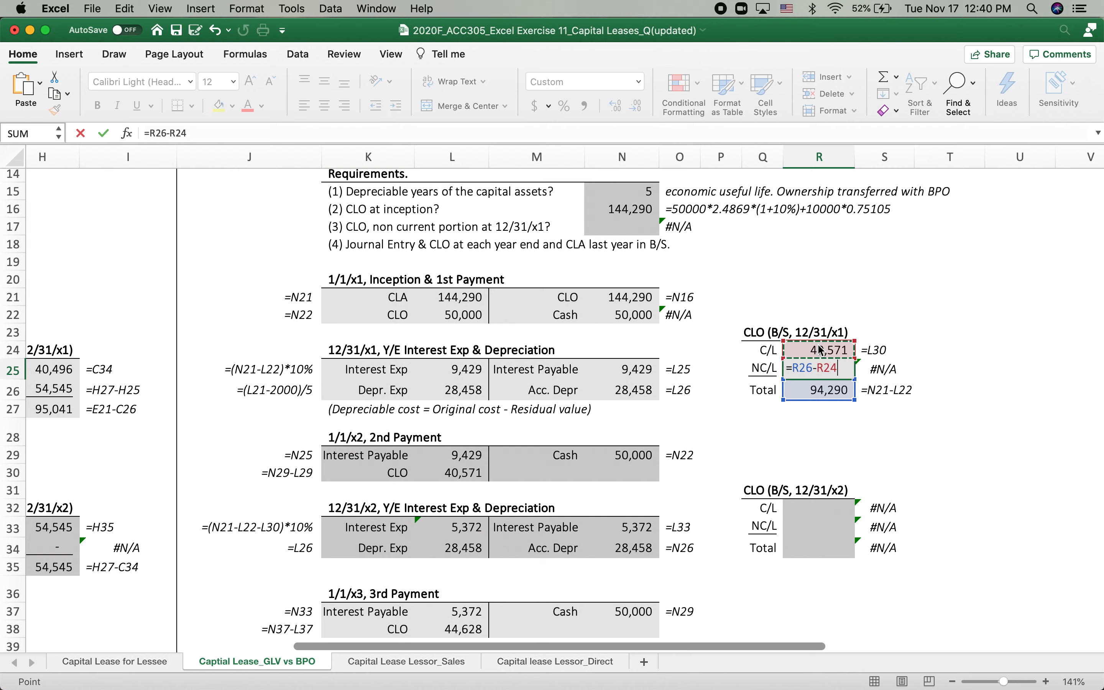
{"action": "key", "text": "Return"}
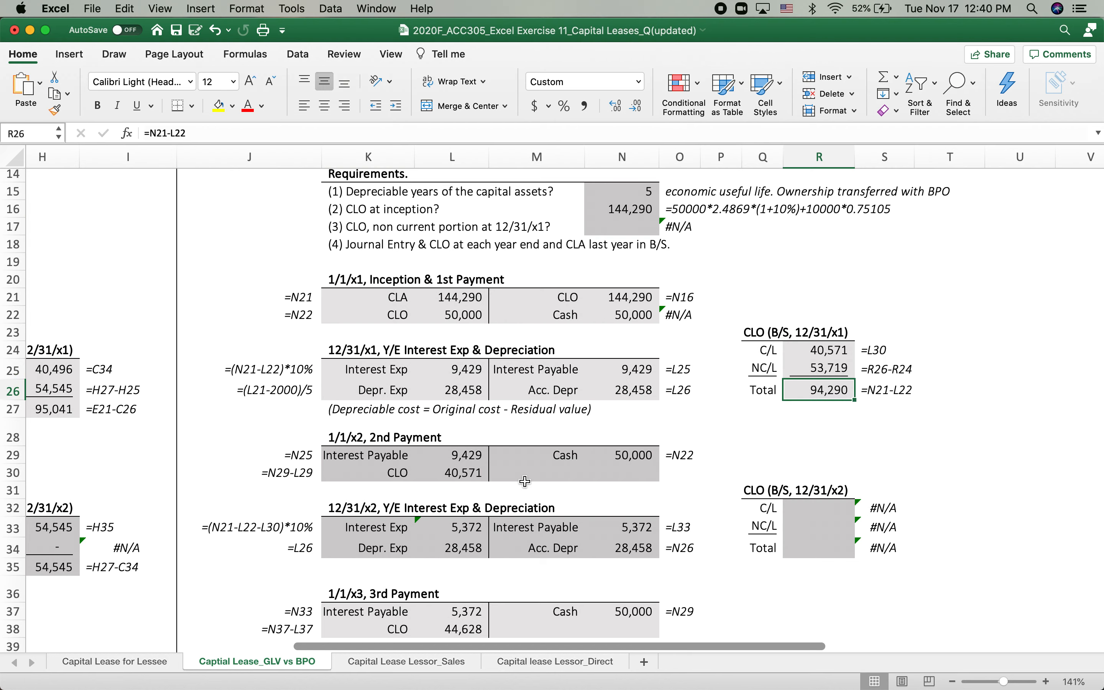
Step: Examine the CLO debits of the 3rd payment and 12/31/x3 entries in L38 and L42
{"action": "scroll", "coordinate": [526, 482], "scroll_direction": "down", "scroll_amount": 3}
{"action": "scroll", "coordinate": [525, 481], "scroll_direction": "down", "scroll_amount": 3}
{"action": "left_click", "coordinate": [445, 469]}
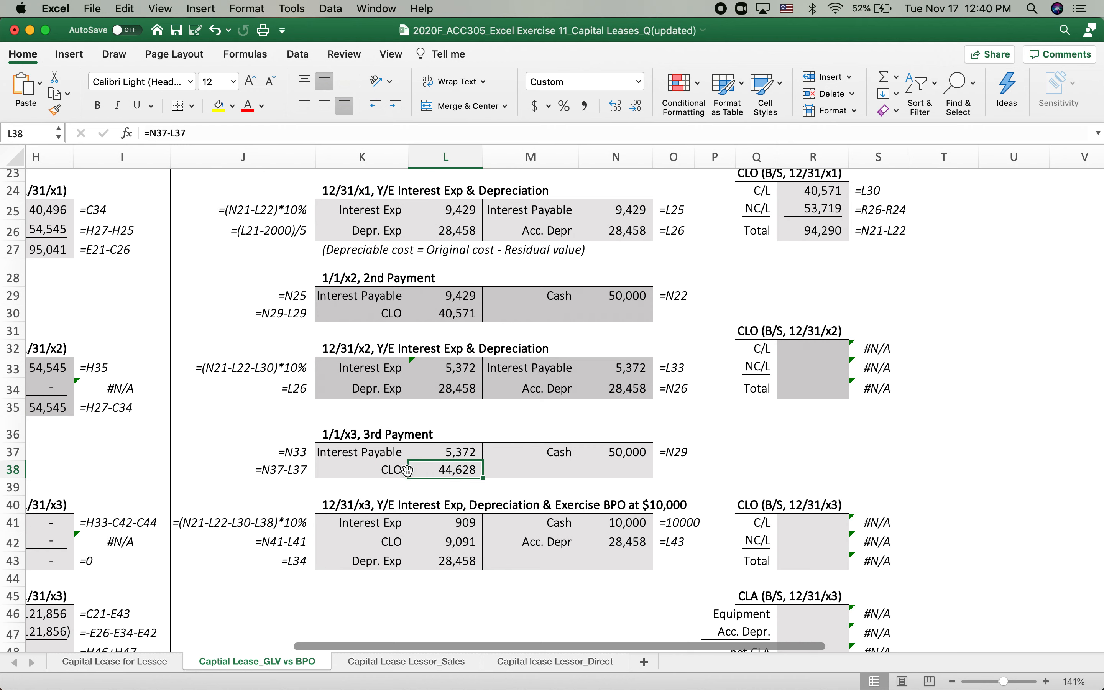
{"action": "left_click", "coordinate": [422, 541]}
{"action": "left_click", "coordinate": [441, 464]}
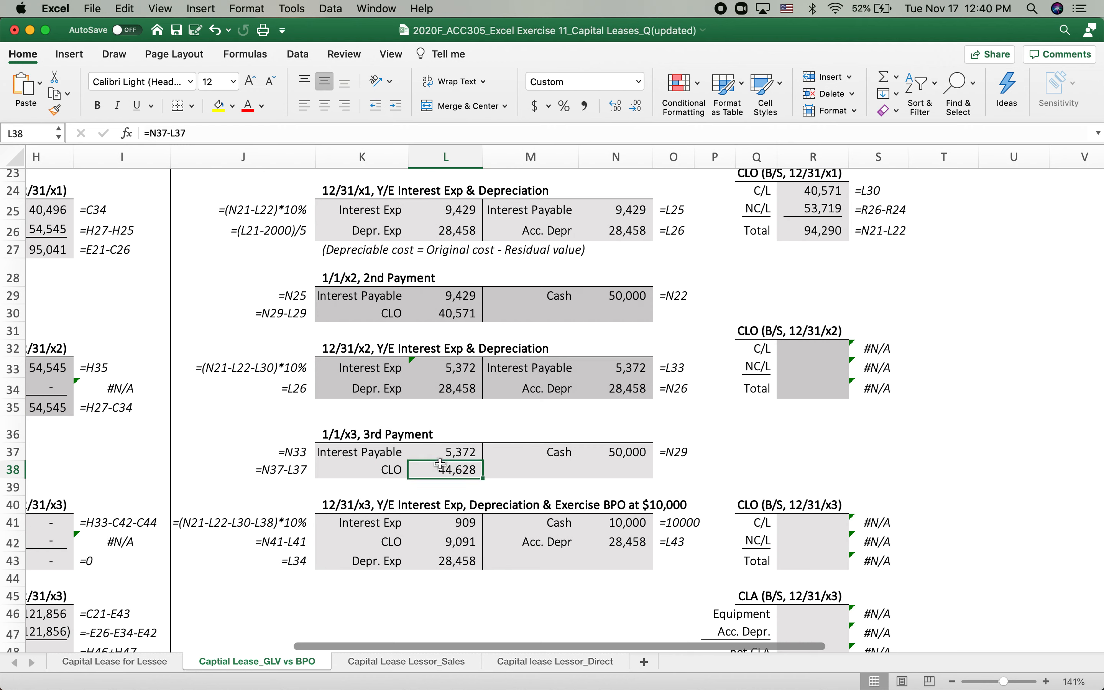
{"action": "left_click", "coordinate": [439, 541]}
{"action": "left_click", "coordinate": [458, 469]}
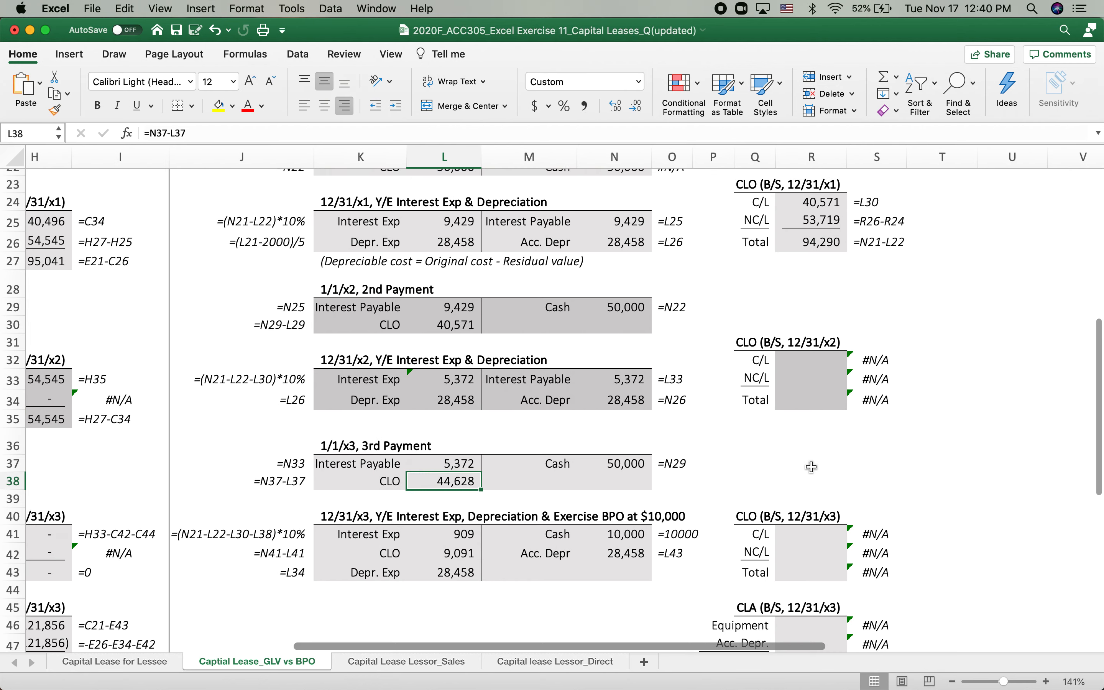
Step: Link the 12/31/x2 CLO total in R34 to the 12/31/x1 total with the formula =R26
{"action": "scroll", "coordinate": [813, 451], "scroll_direction": "up", "scroll_amount": 2}
{"action": "left_click", "coordinate": [806, 441]}
{"action": "type", "text": "="}
{"action": "left_click", "coordinate": [816, 285]}
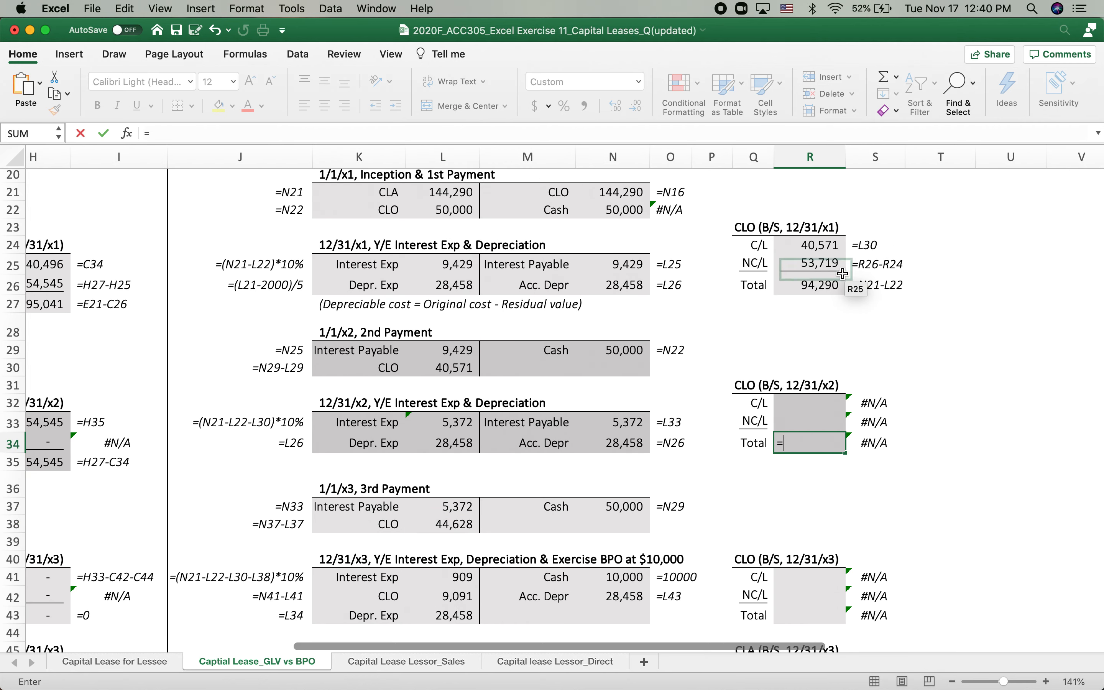
{"action": "key", "text": "Return"}
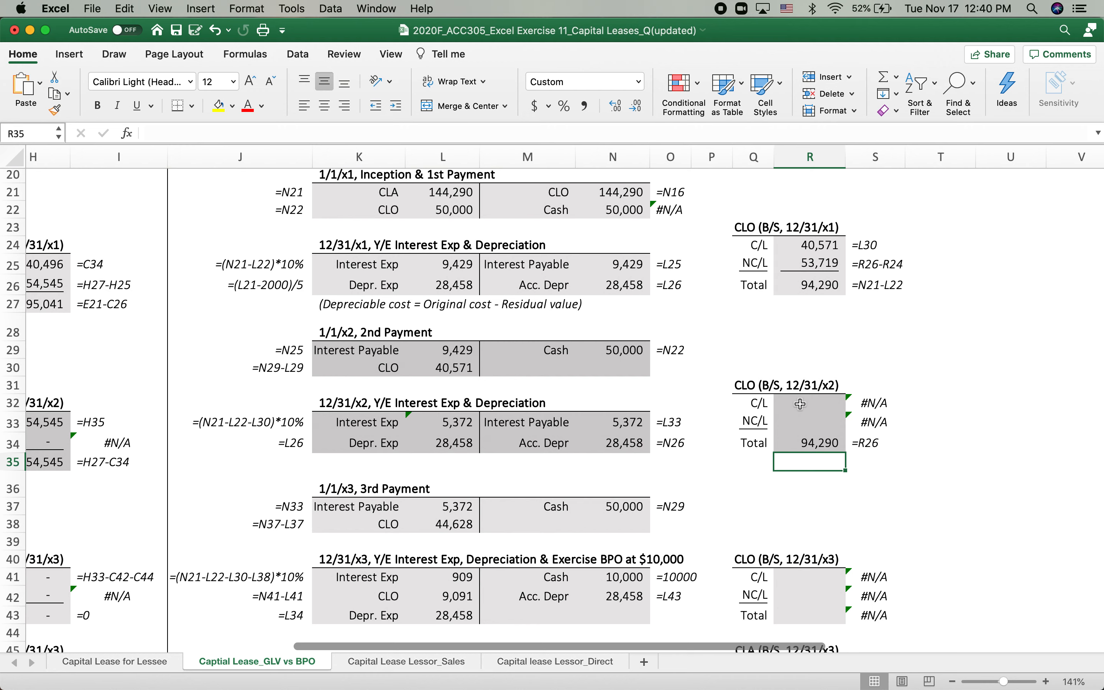
Step: Link the 12/31/x2 C/L in R32 to =R24 and the NC/L in R33 to =R25
{"action": "left_click", "coordinate": [825, 408]}
{"action": "type", "text": "="}
{"action": "left_click", "coordinate": [811, 235]}
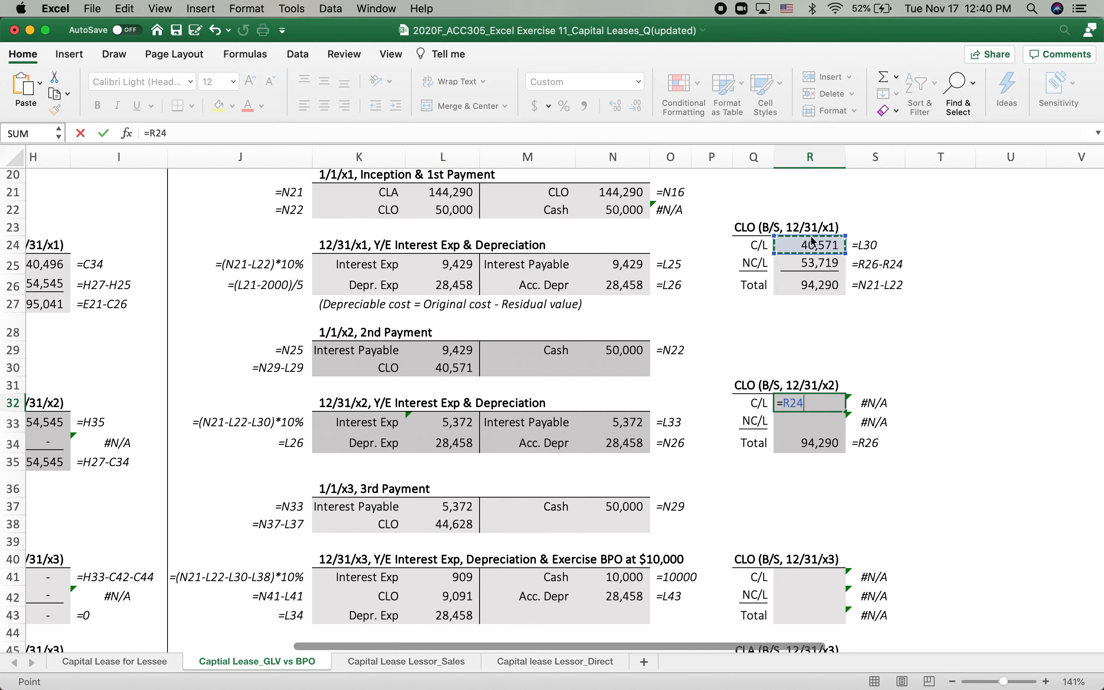
{"action": "key", "text": "Return"}
{"action": "type", "text": "="}
{"action": "left_click", "coordinate": [816, 264]}
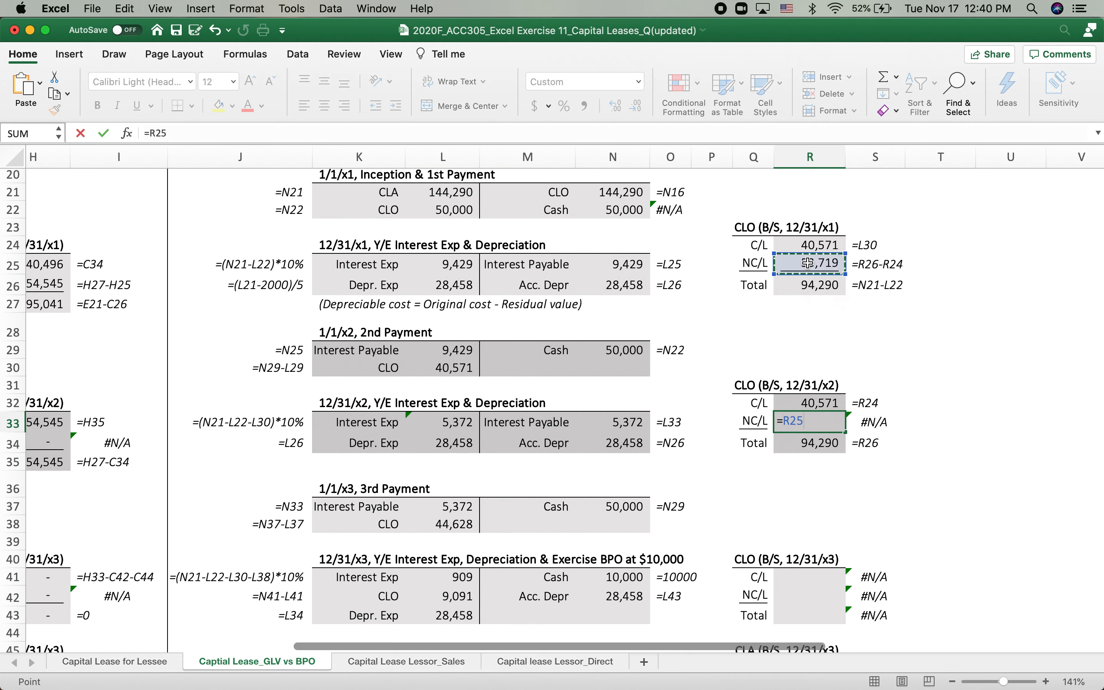
{"action": "key", "text": "Return"}
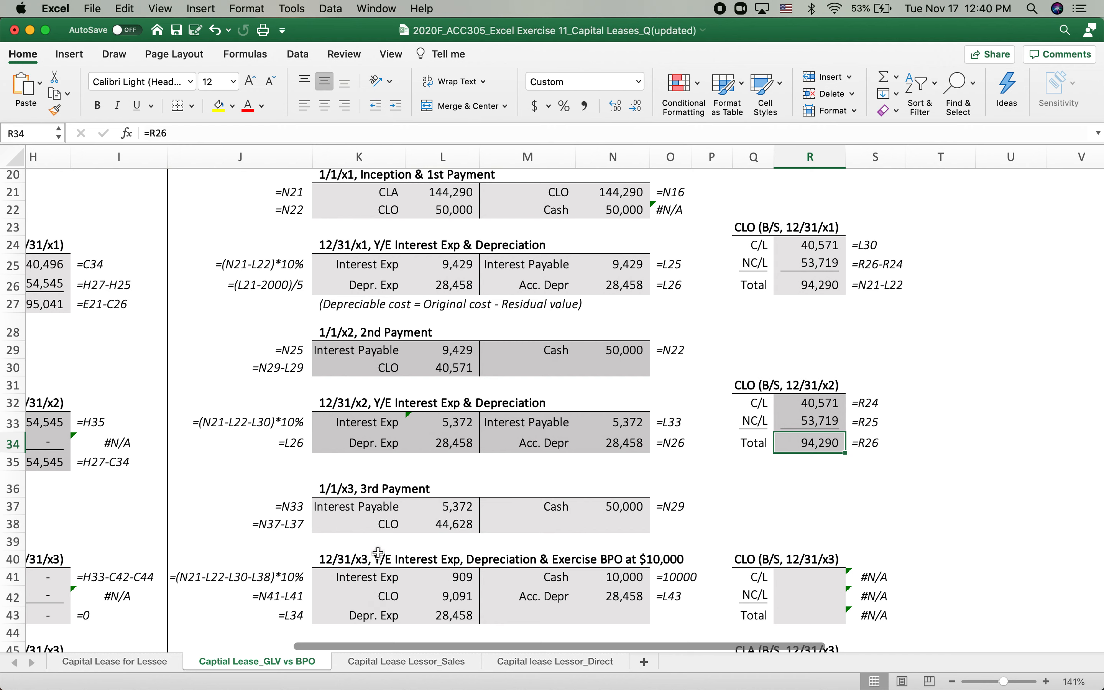
Step: Replace the 12/31/x2 current portion (C/L) formula in R32 with the sum of the remaining CLO debits, =L38+L42
{"action": "left_click", "coordinate": [800, 405]}
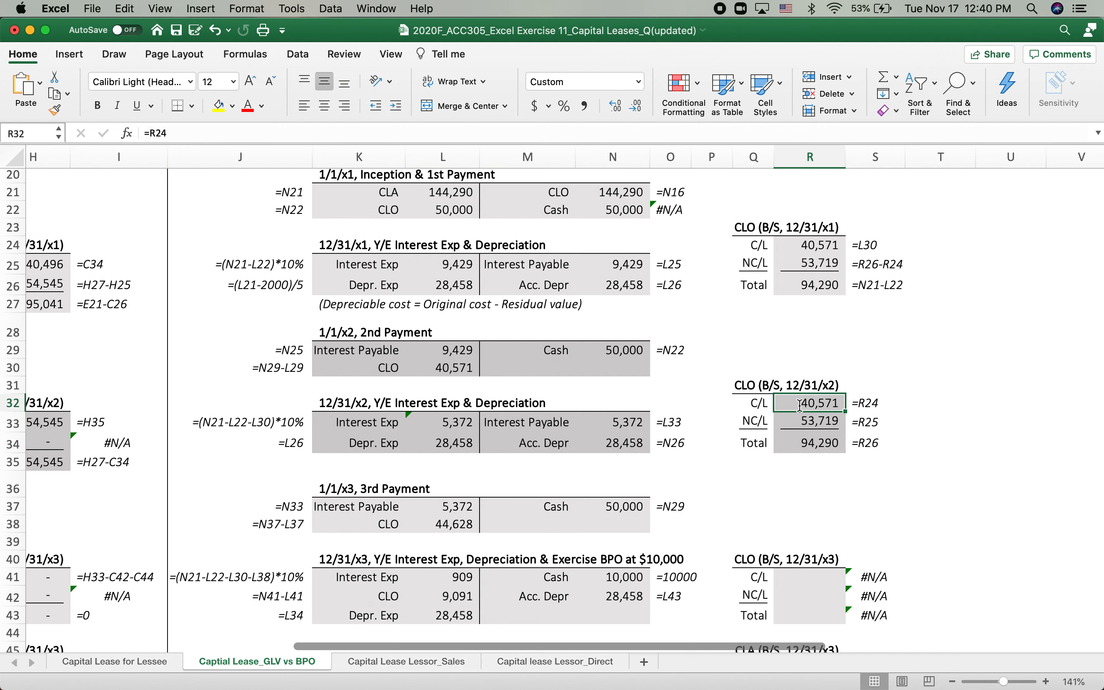
{"action": "type", "text": "="}
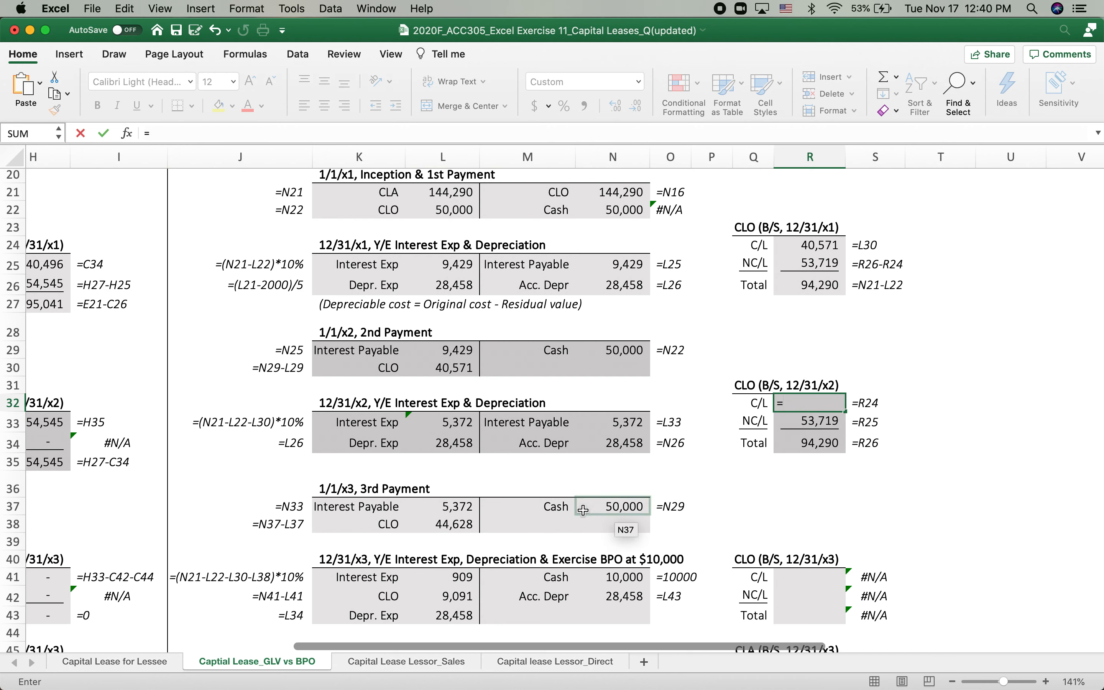
{"action": "left_click", "coordinate": [425, 529]}
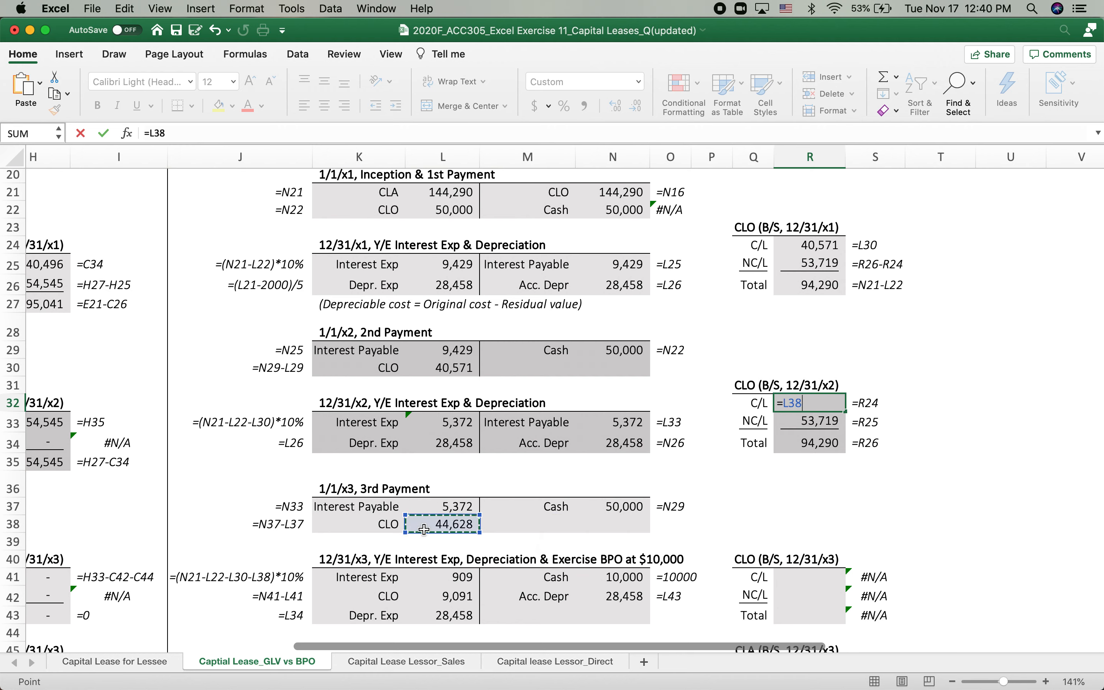
{"action": "type", "text": "+"}
{"action": "left_click", "coordinate": [427, 602]}
{"action": "key", "text": "Return"}
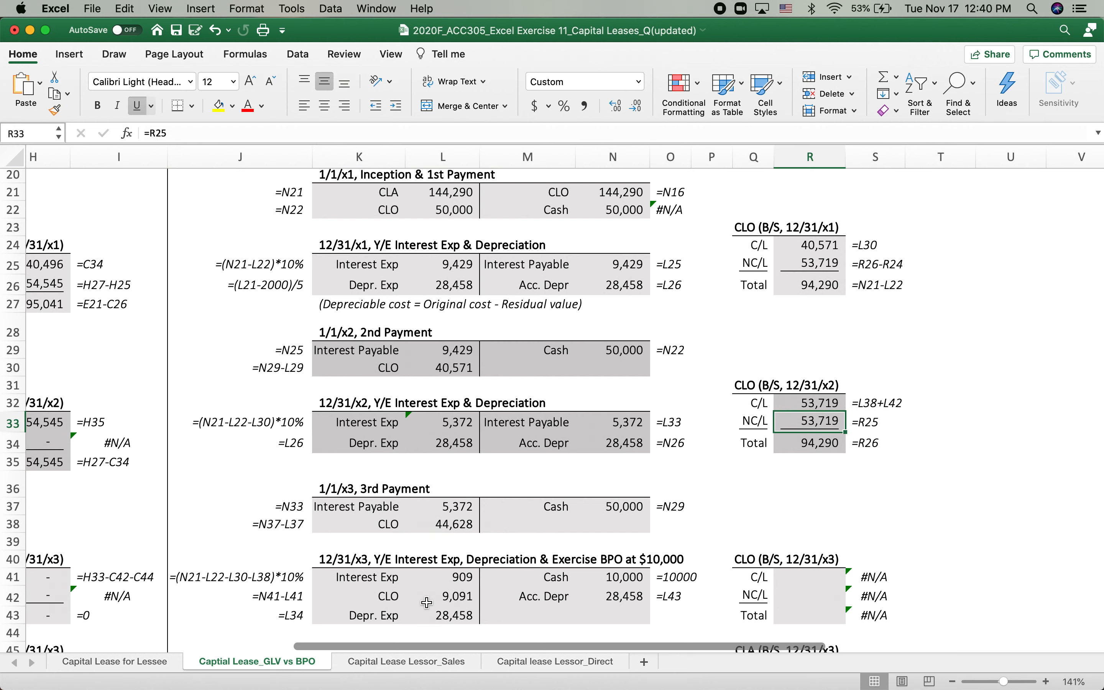
Step: Change the 12/31/x2 CLO total in R34 to the prior-year total less the 2nd payment's CLO debit, =R26-L30
{"action": "left_click", "coordinate": [795, 446]}
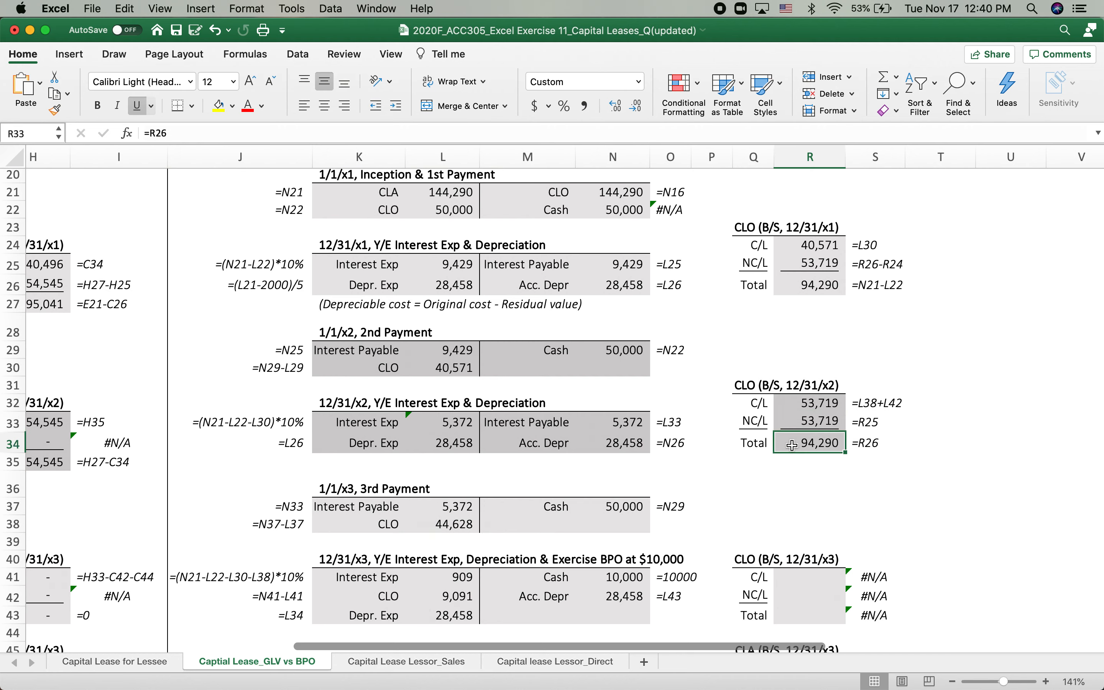
{"action": "type", "text": "="}
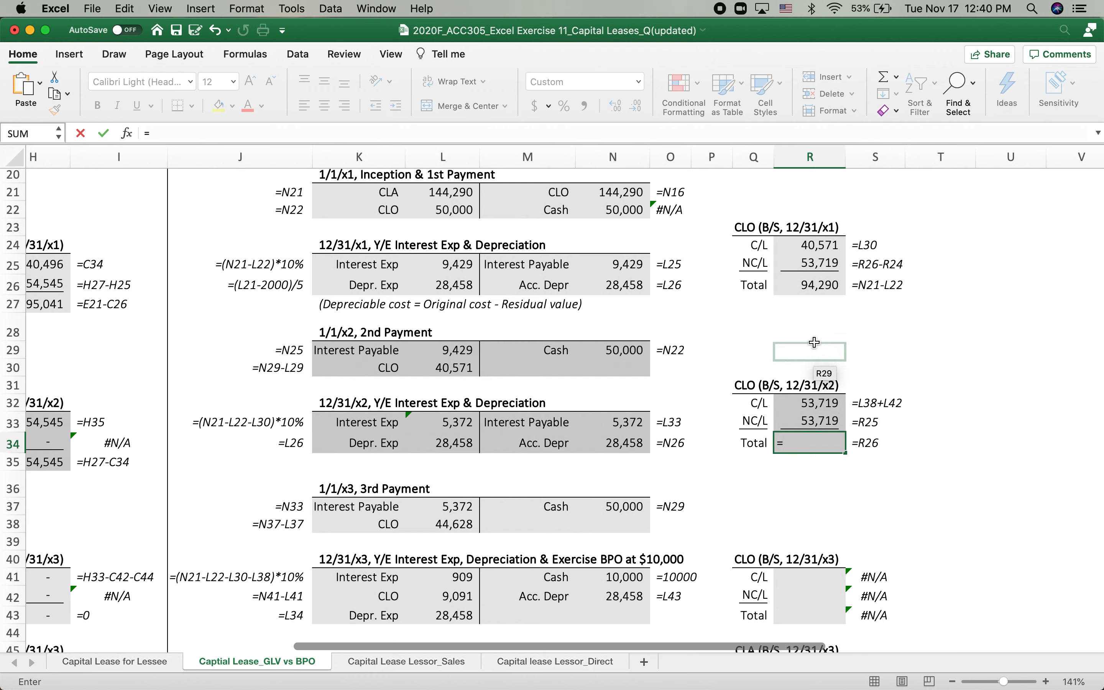
{"action": "left_click", "coordinate": [805, 286]}
{"action": "type", "text": "-"}
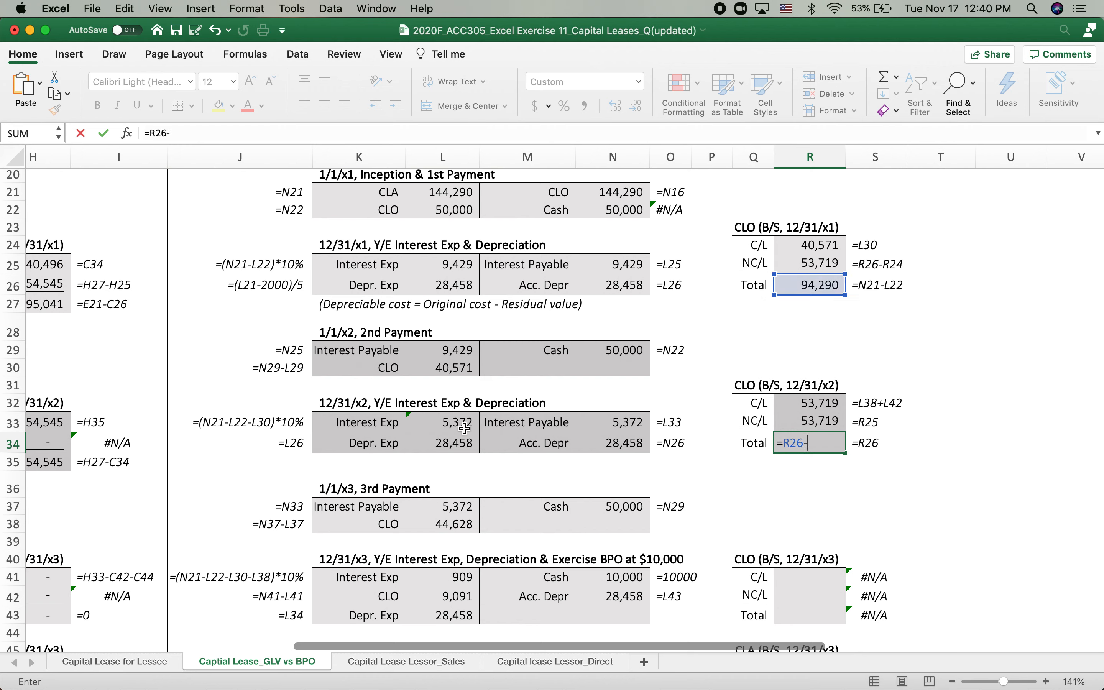
{"action": "left_click", "coordinate": [433, 368]}
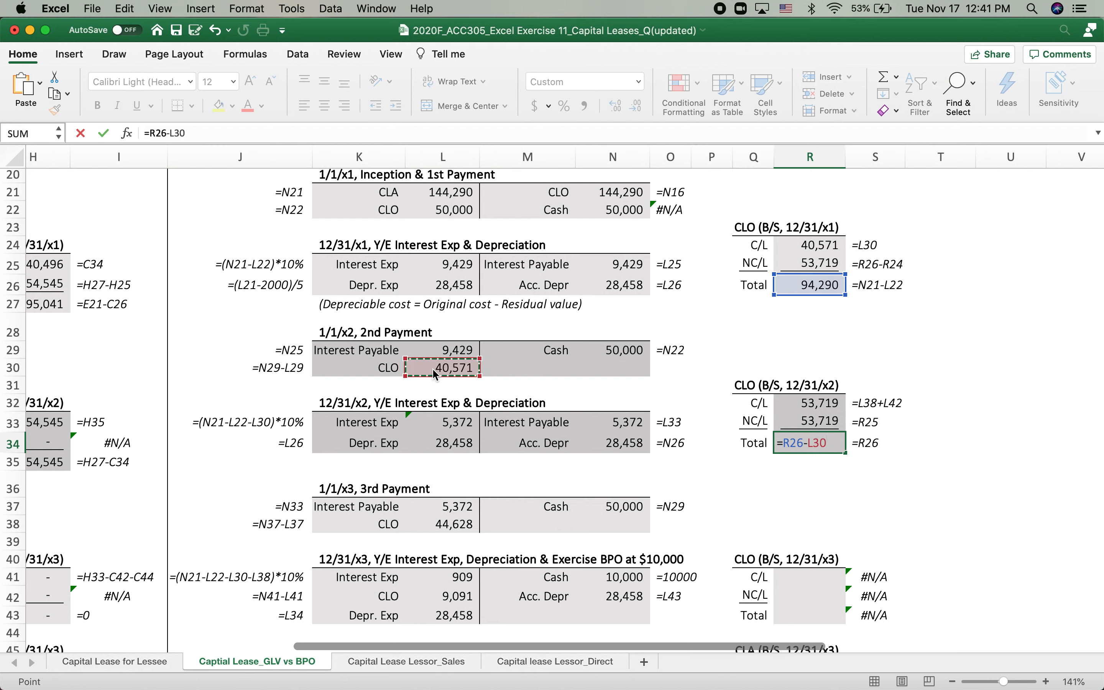
{"action": "key", "text": "Return"}
Step: Set the 12/31/x2 CLO non-current portion (NC/L) in R33 to =0
{"action": "left_click", "coordinate": [809, 425]}
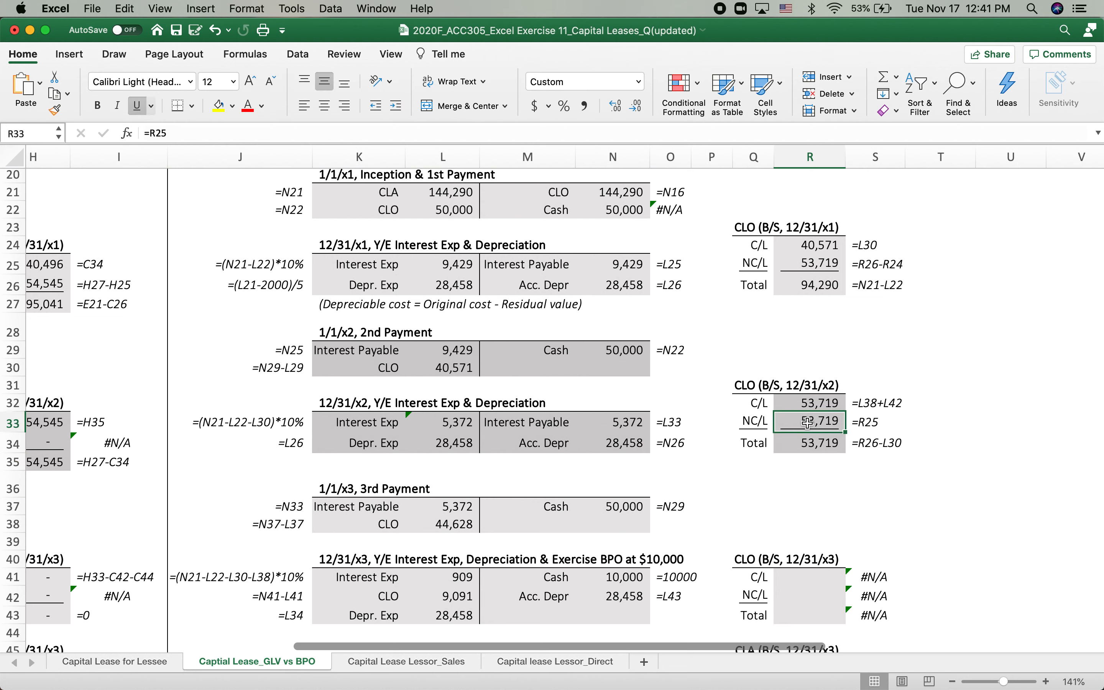
{"action": "type", "text": "=0"}
{"action": "key", "text": "Return"}
Step: Enter =0 as the 12/31/x3 CLO current portion (C/L) in R41
{"action": "scroll", "coordinate": [809, 423], "scroll_direction": "down", "scroll_amount": 3}
{"action": "left_click", "coordinate": [815, 525]}
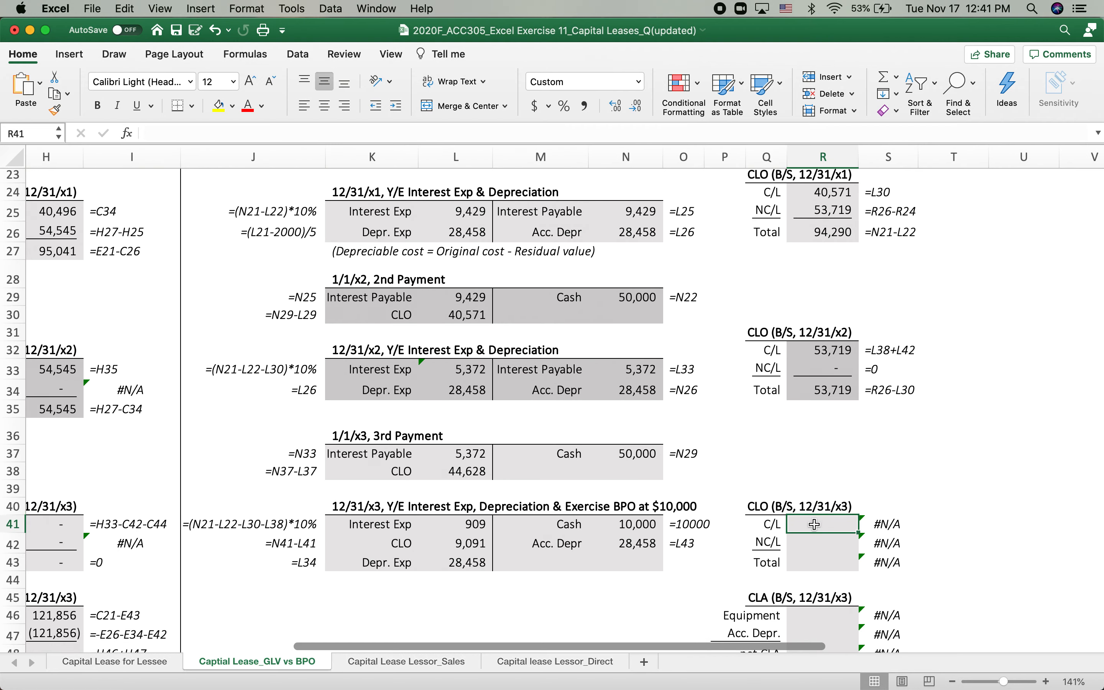
{"action": "type", "text": "=0"}
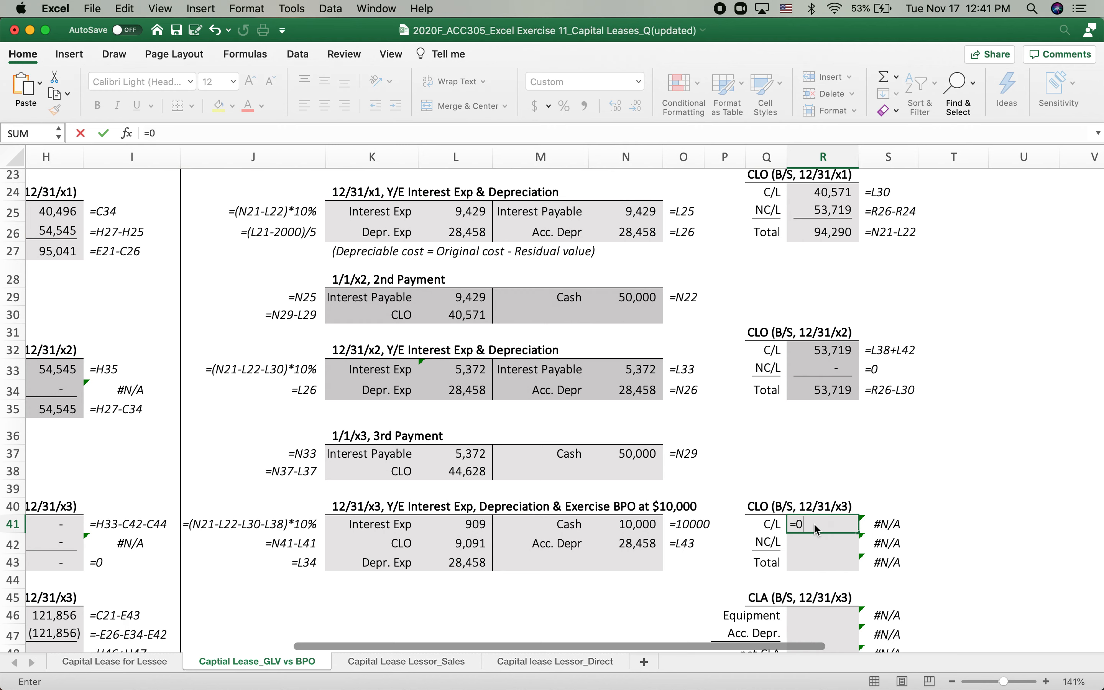
{"action": "key", "text": "Return"}
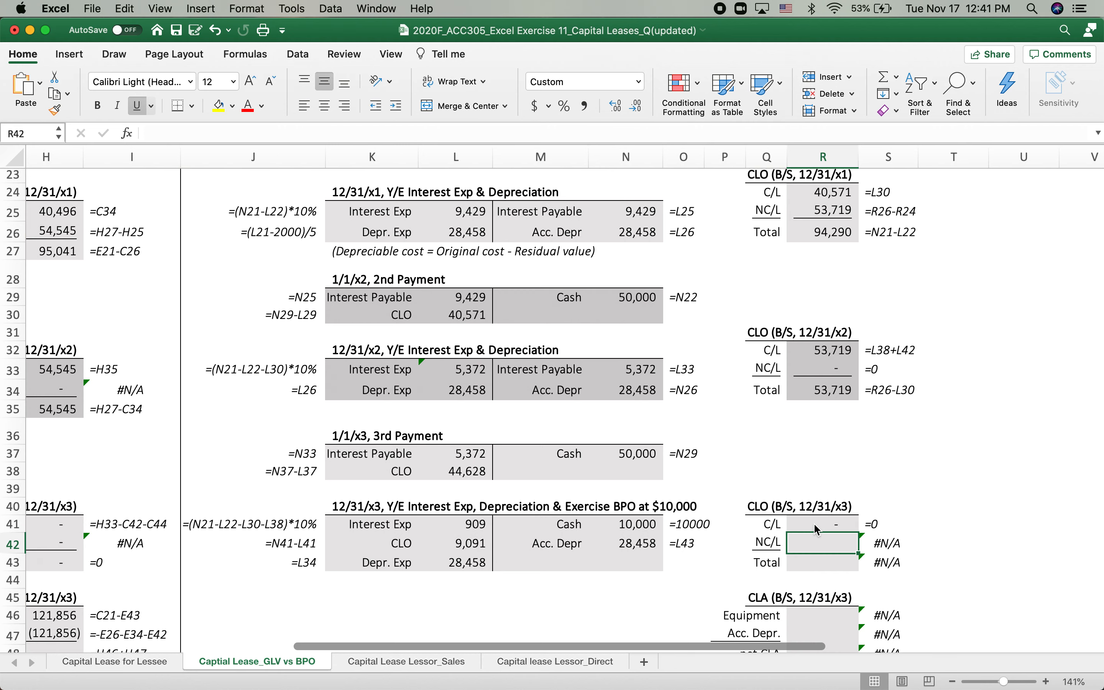
Step: Link the 12/31/x3 CLO current portion in R41 to =R32 and the non-current portion in R42 to =R33
{"action": "left_click", "coordinate": [818, 529]}
{"action": "type", "text": "="}
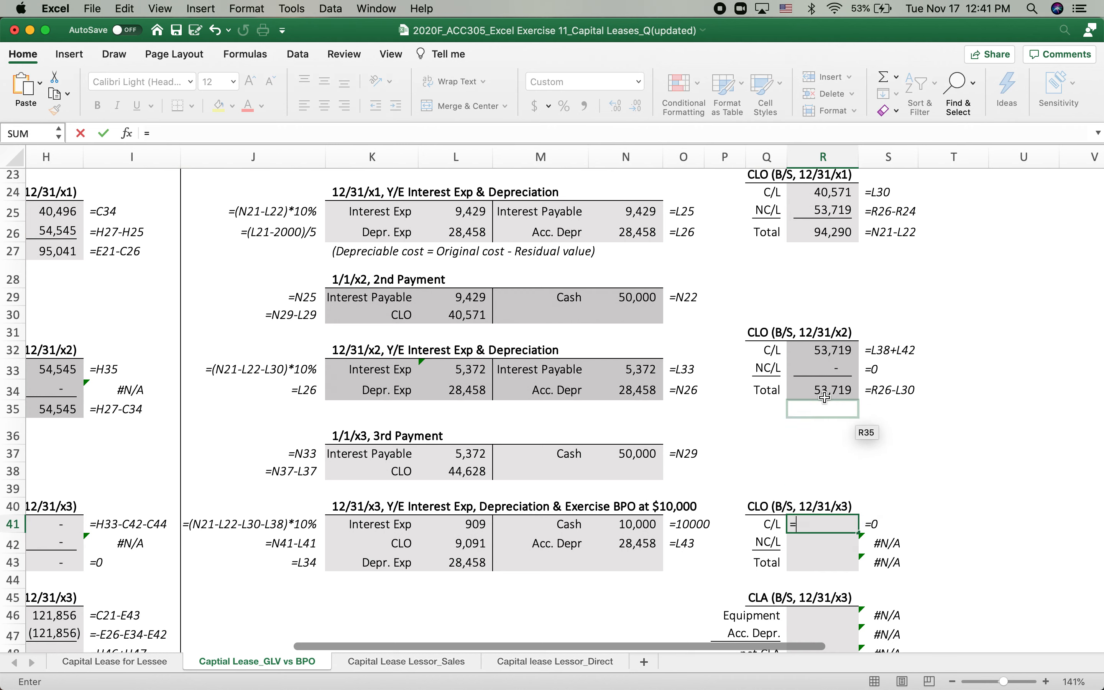
{"action": "left_click", "coordinate": [811, 334]}
{"action": "left_click", "coordinate": [806, 351]}
{"action": "key", "text": "Return"}
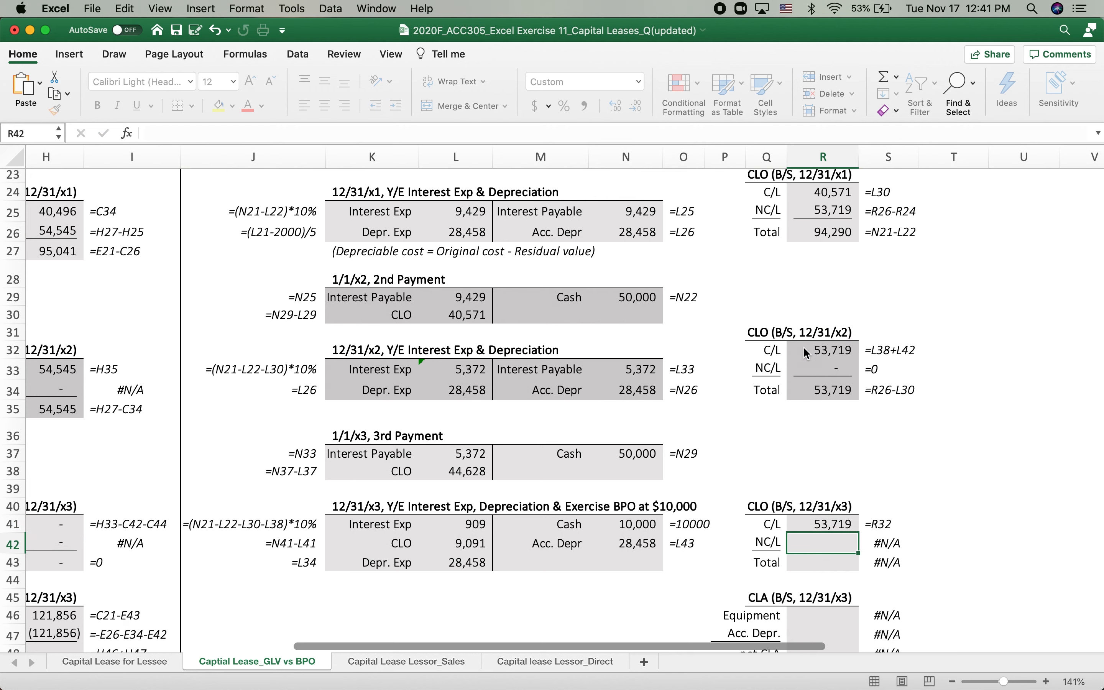
{"action": "type", "text": "="}
{"action": "left_click", "coordinate": [803, 366]}
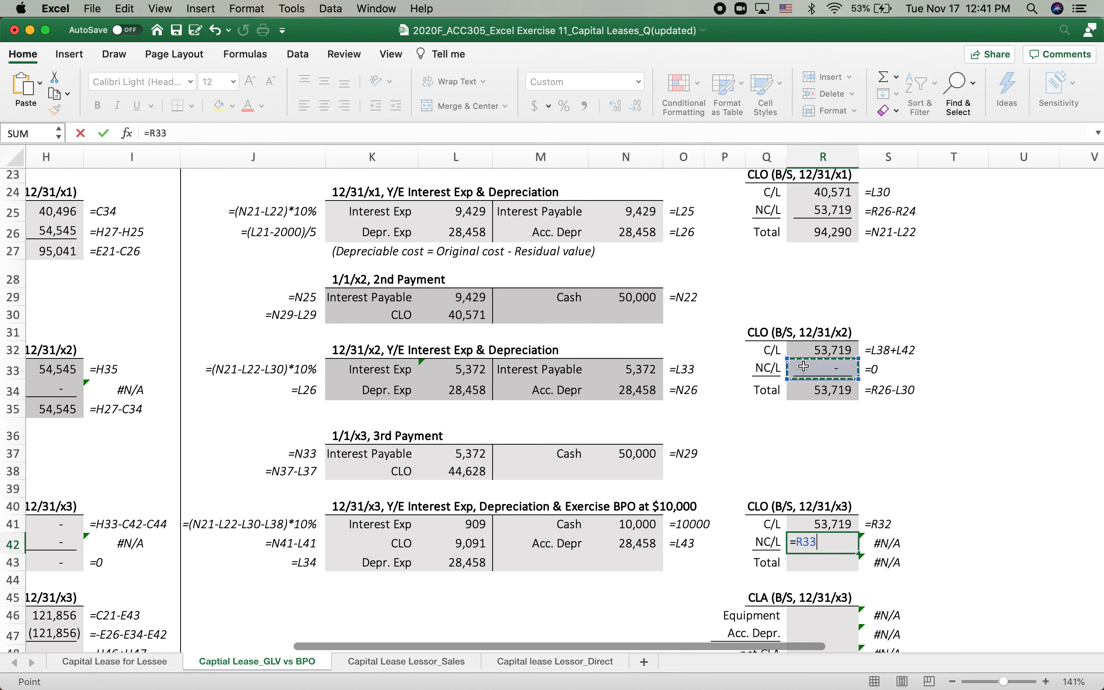
{"action": "key", "text": "Return"}
Step: Link the 12/31/x3 CLO total in R43 to the 12/31/x2 total with the formula =R34
{"action": "type", "text": "="}
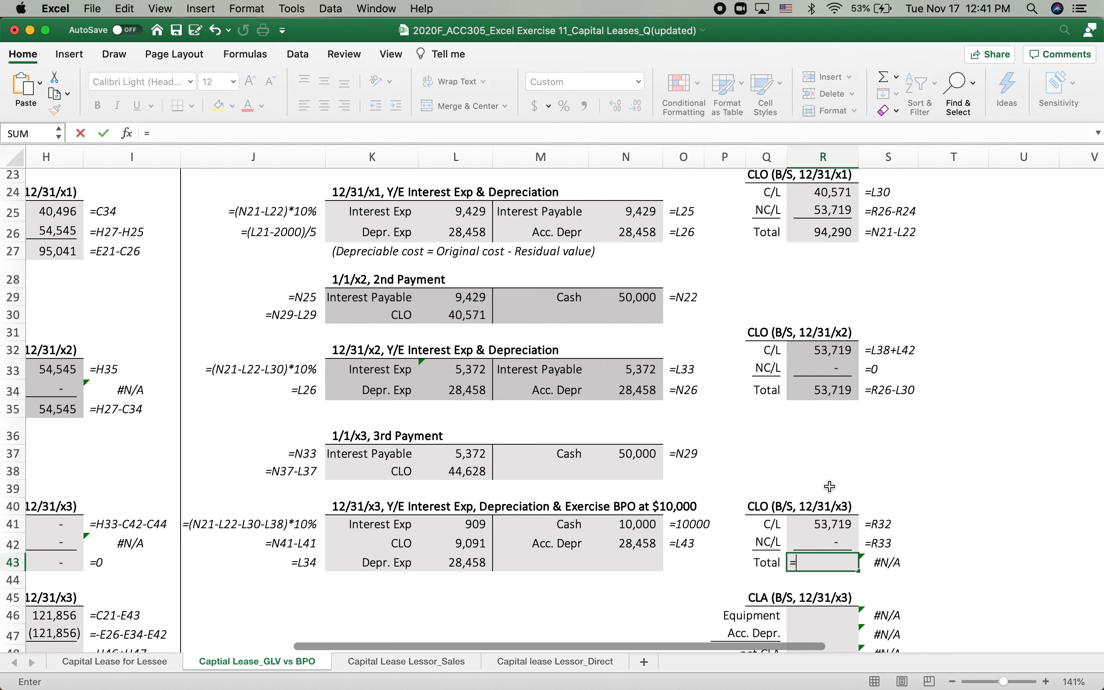
{"action": "left_click", "coordinate": [811, 389]}
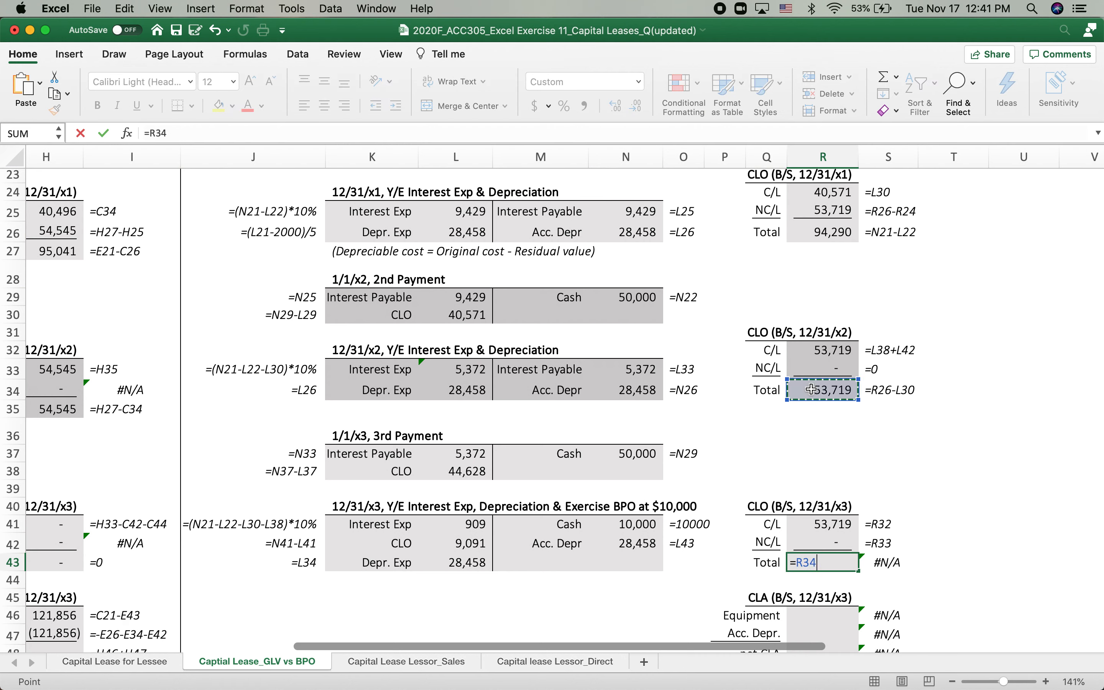
{"action": "key", "text": "Return"}
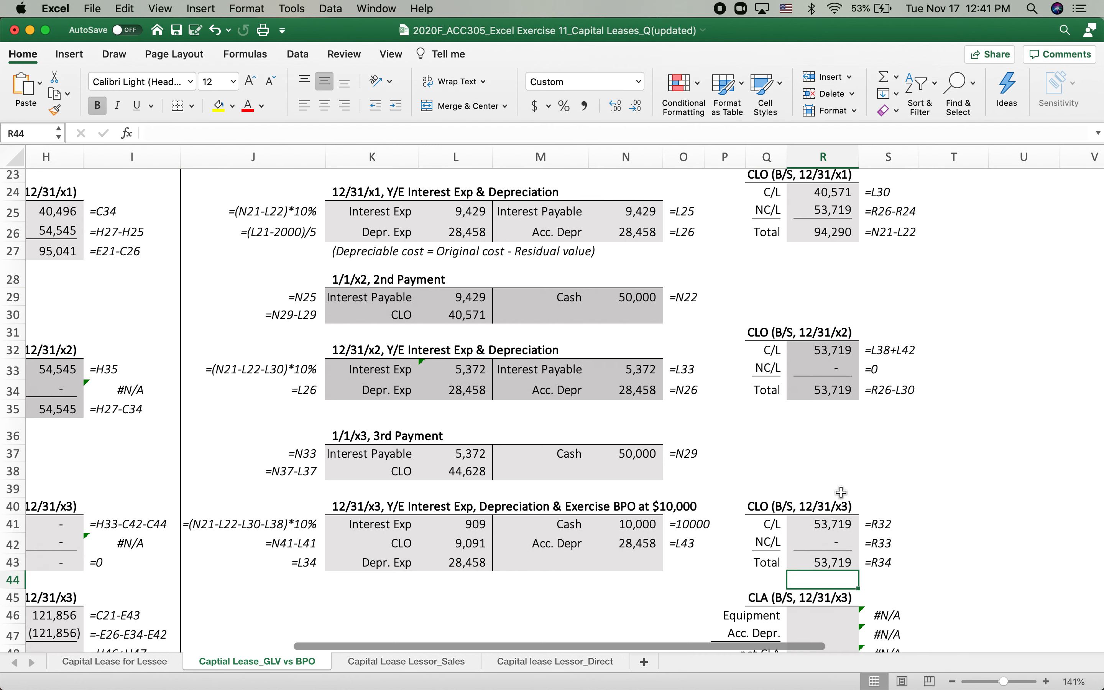
Step: Extend the 12/31/x3 C/L formula in R41 to subtract the CLO debits of year x3, =R32-L38-L42
{"action": "double_click", "coordinate": [824, 526]}
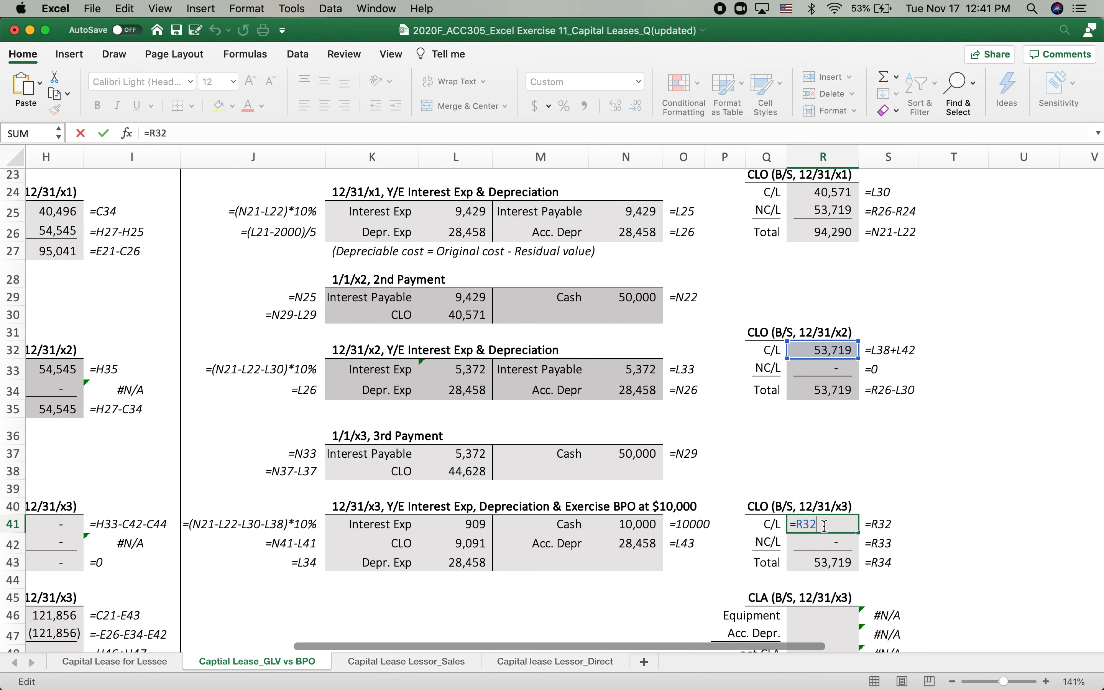
{"action": "type", "text": "-"}
{"action": "left_click", "coordinate": [456, 471]}
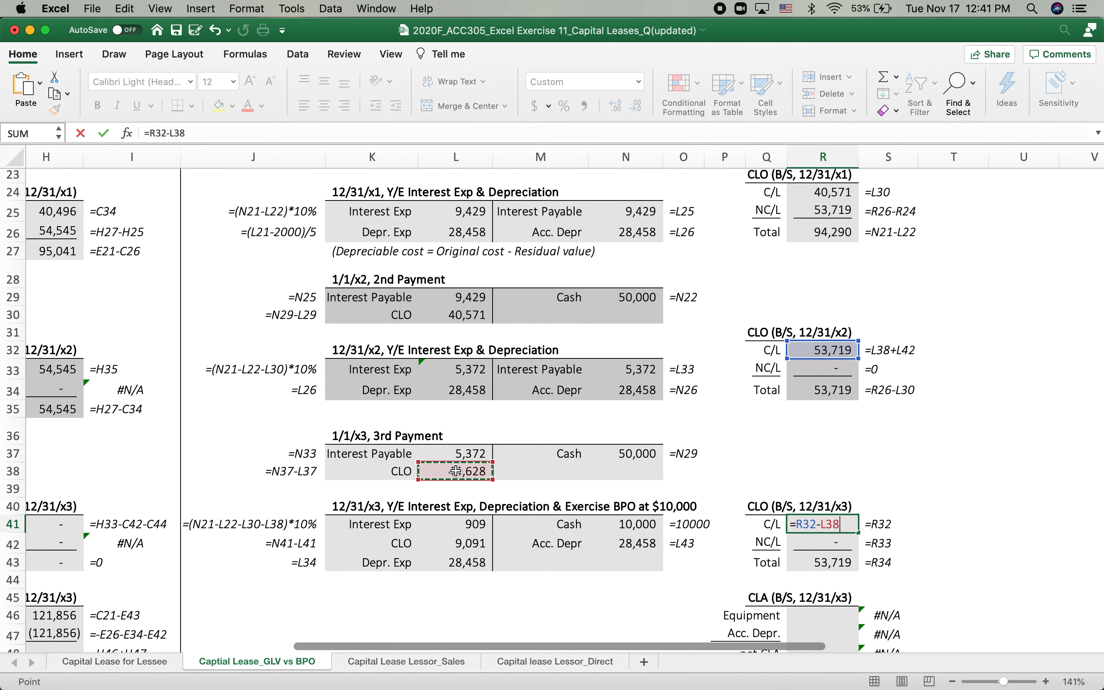
{"action": "type", "text": "-"}
{"action": "left_click", "coordinate": [445, 548]}
{"action": "key", "text": "Return"}
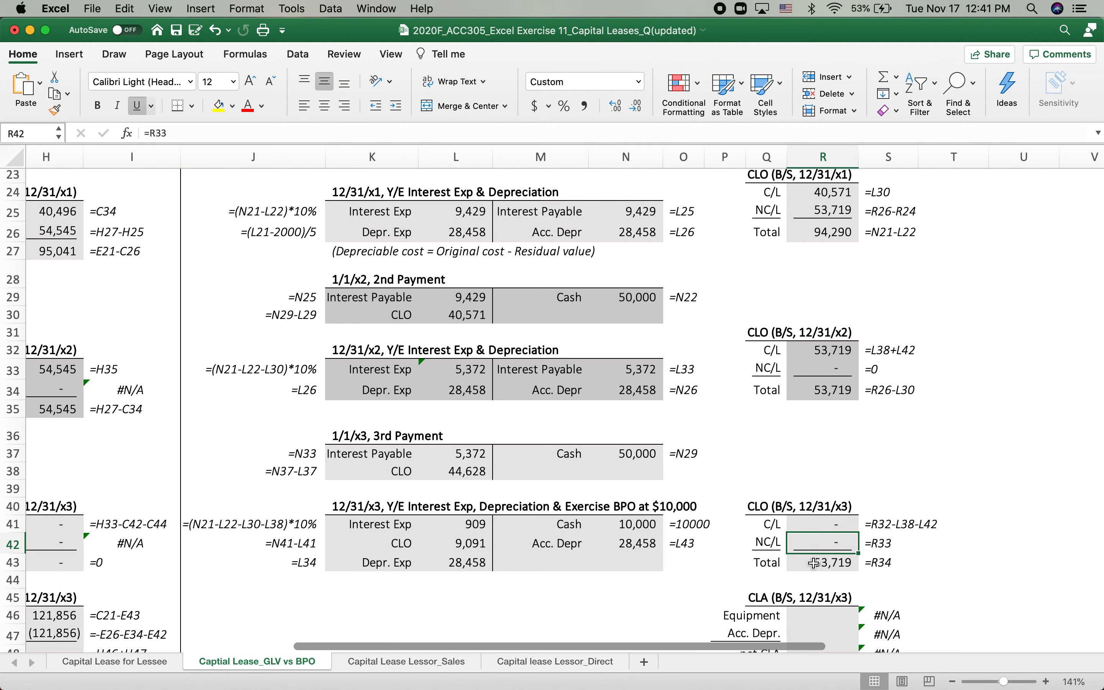
Step: Set the 12/31/x3 CLO total in R43 to =0
{"action": "left_click", "coordinate": [814, 564]}
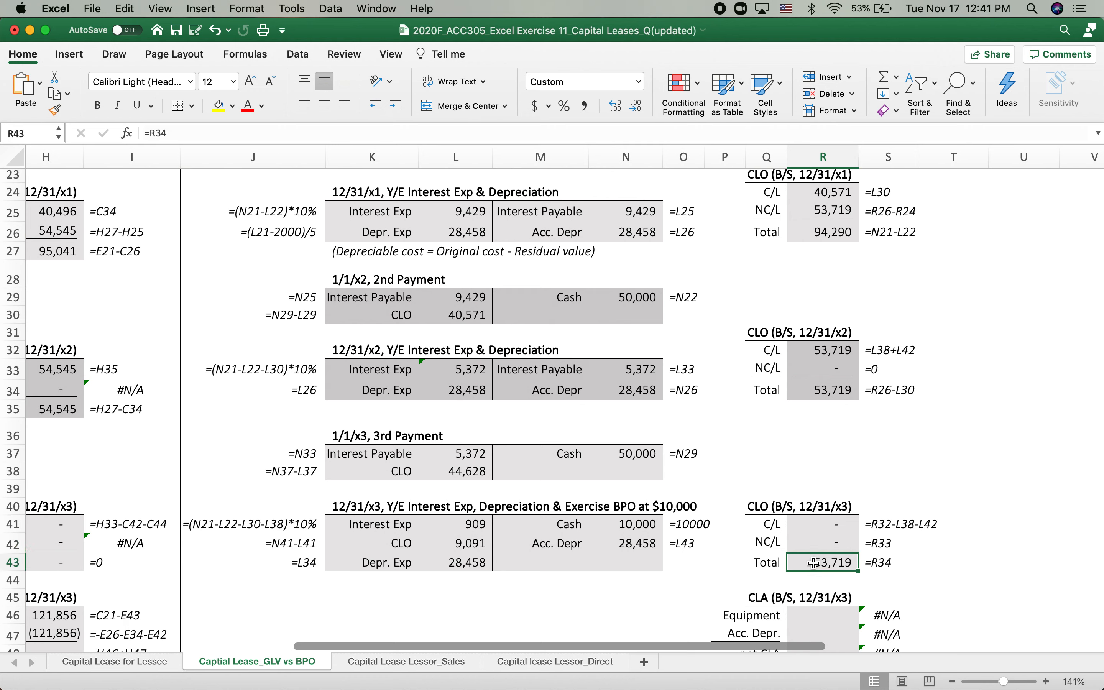
{"action": "type", "text": "=0"}
{"action": "key", "text": "Return"}
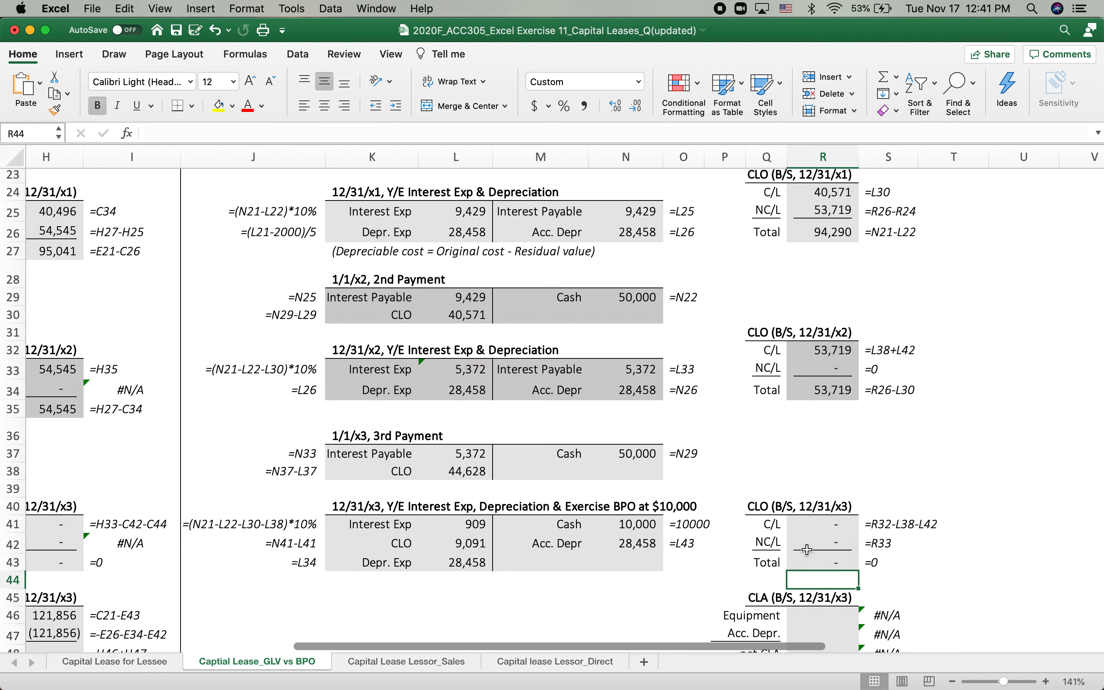
Step: Link the Equipment amount of the 12/31/x3 CLA in R46 to the CLA debit at inception, =L21
{"action": "scroll", "coordinate": [808, 552], "scroll_direction": "down", "scroll_amount": 3}
{"action": "left_click", "coordinate": [815, 537]}
{"action": "type", "text": "="}
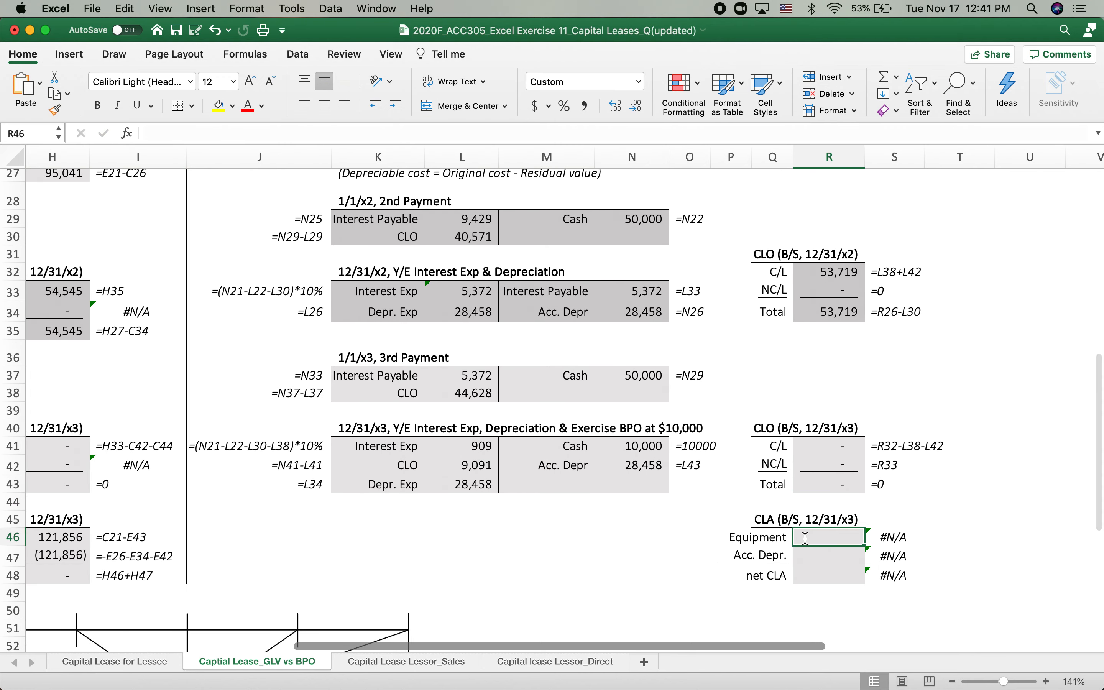
{"action": "scroll", "coordinate": [485, 402], "scroll_direction": "up", "scroll_amount": 9}
{"action": "scroll", "coordinate": [486, 402], "scroll_direction": "left", "scroll_amount": 1}
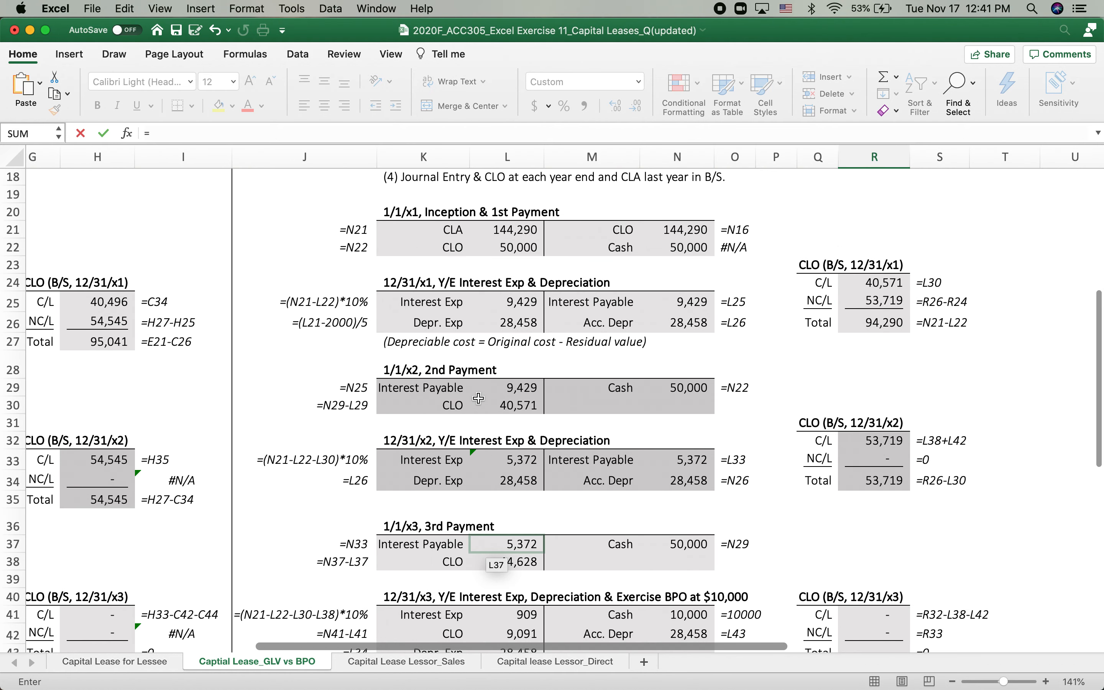
{"action": "left_click", "coordinate": [526, 228]}
{"action": "key", "text": "Return"}
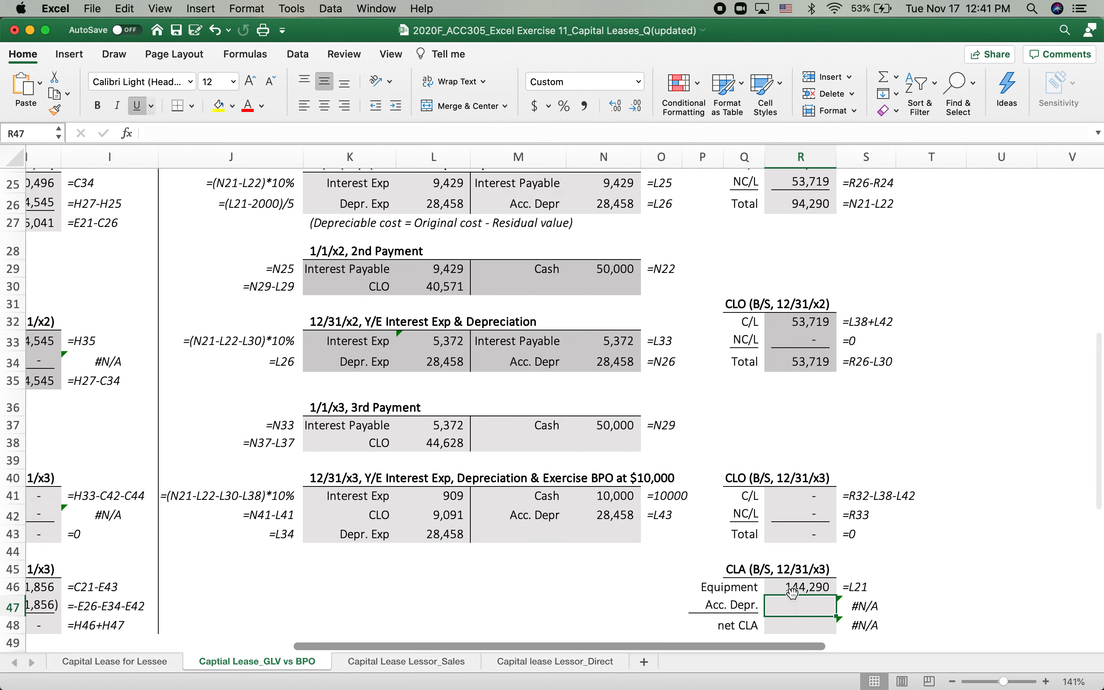
Step: Enter the 12/31/x3 accumulated depreciation in R47 as the negative of the three yearly Acc. Depr credits, =-N26-N34-N42
{"action": "type", "text": "=-"}
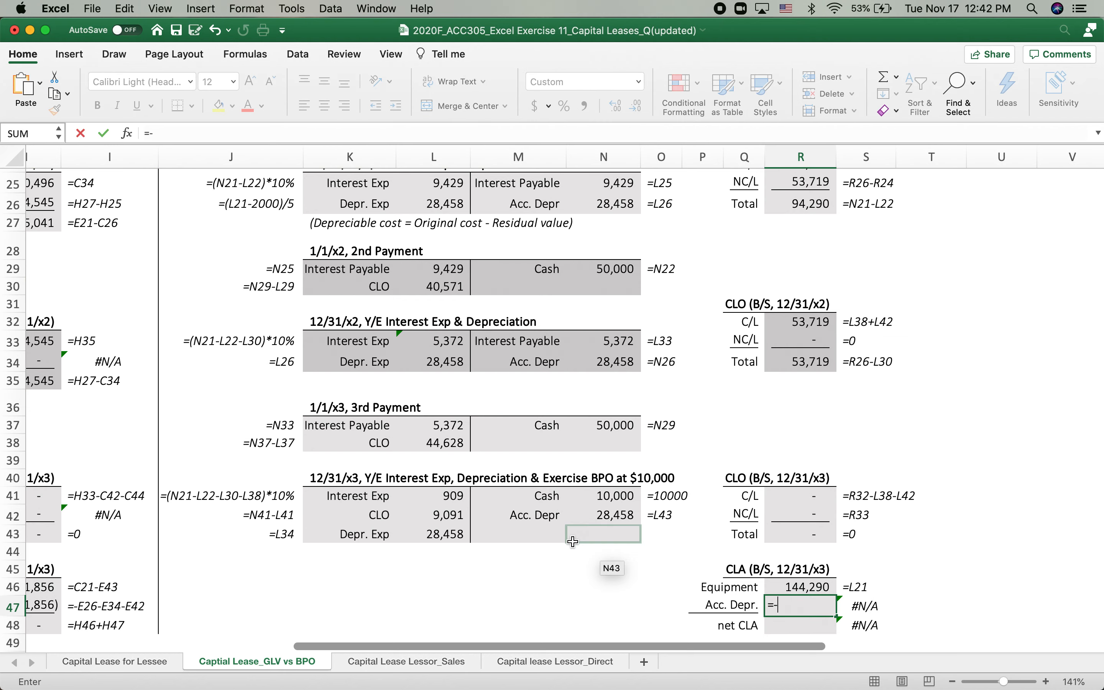
{"action": "scroll", "coordinate": [475, 322], "scroll_direction": "up", "scroll_amount": 5}
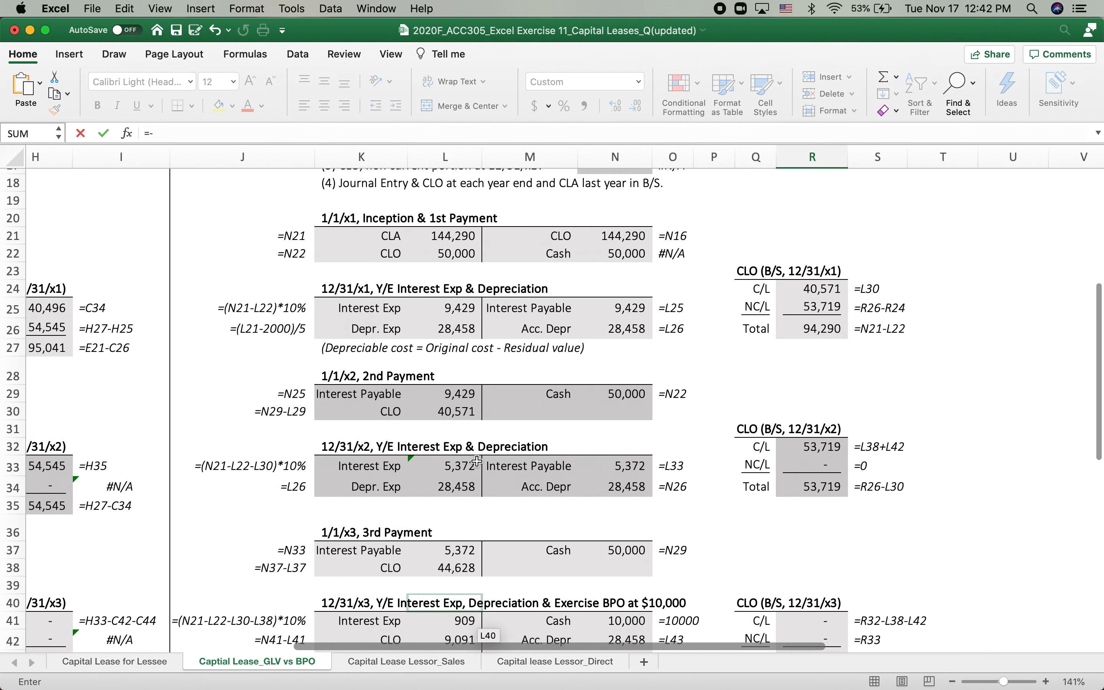
{"action": "key", "text": "BackSpace"}
{"action": "left_click", "coordinate": [612, 343]}
{"action": "type", "text": "-"}
{"action": "left_click", "coordinate": [614, 496]}
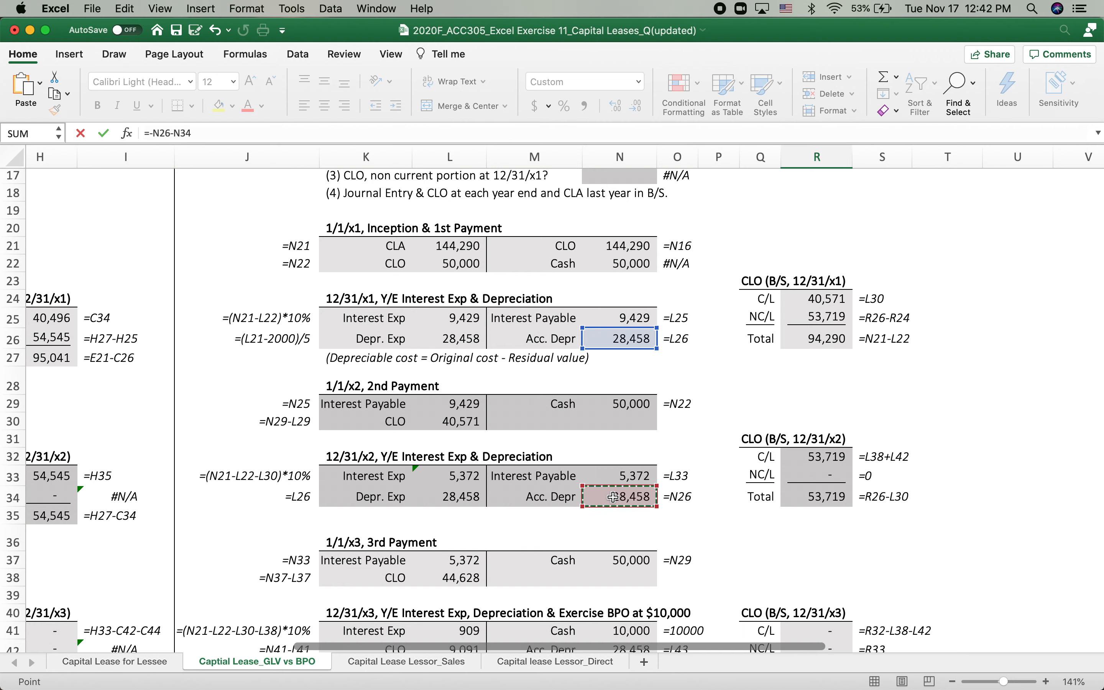
{"action": "type", "text": "-"}
{"action": "scroll", "coordinate": [620, 483], "scroll_direction": "down", "scroll_amount": 5}
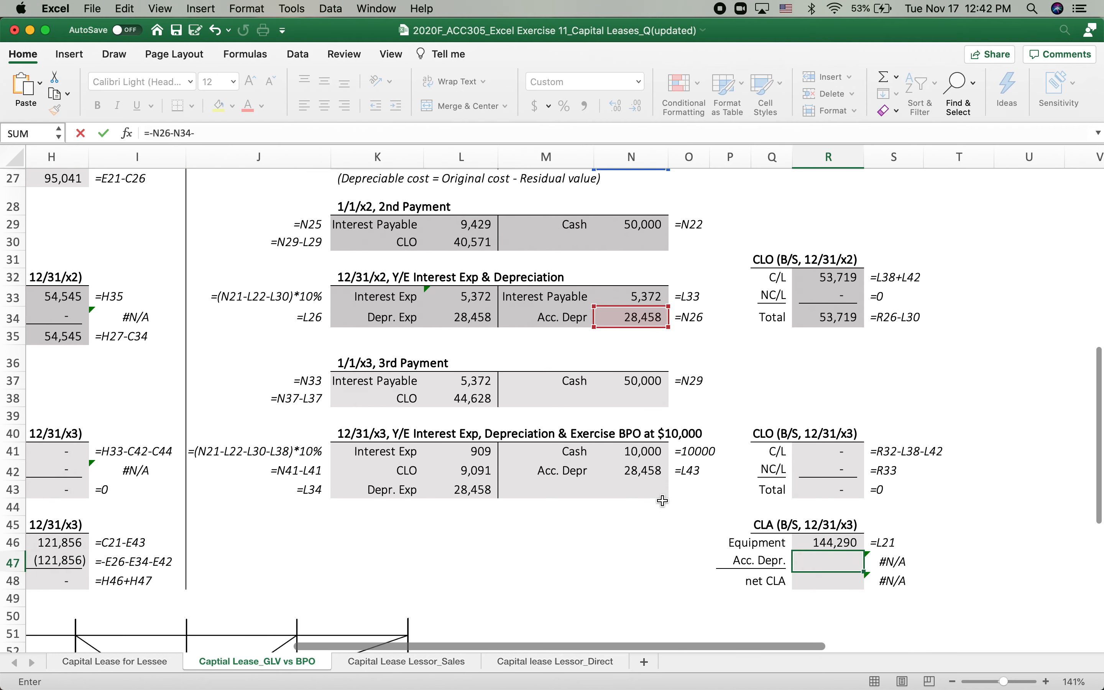
{"action": "left_click", "coordinate": [626, 471]}
{"action": "key", "text": "Return"}
Step: Calculate the net CLA at 12/31/x3 in R48 as equipment plus negative accumulated depreciation, =R46+R47
{"action": "type", "text": "="}
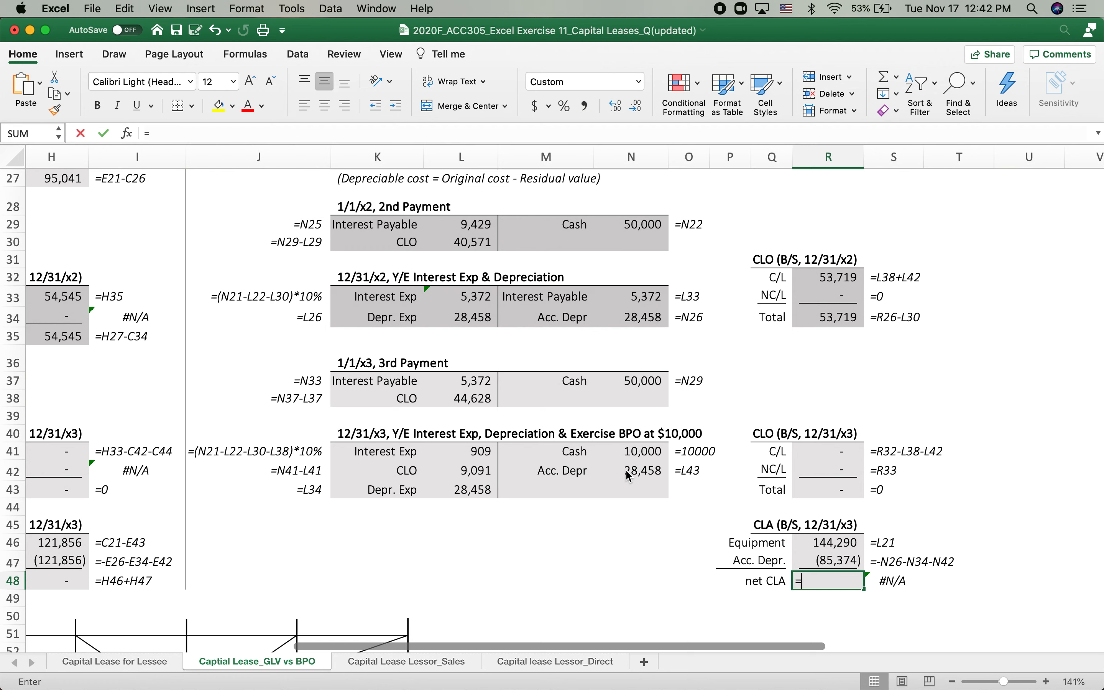
{"action": "left_click", "coordinate": [818, 543]}
{"action": "type", "text": "+"}
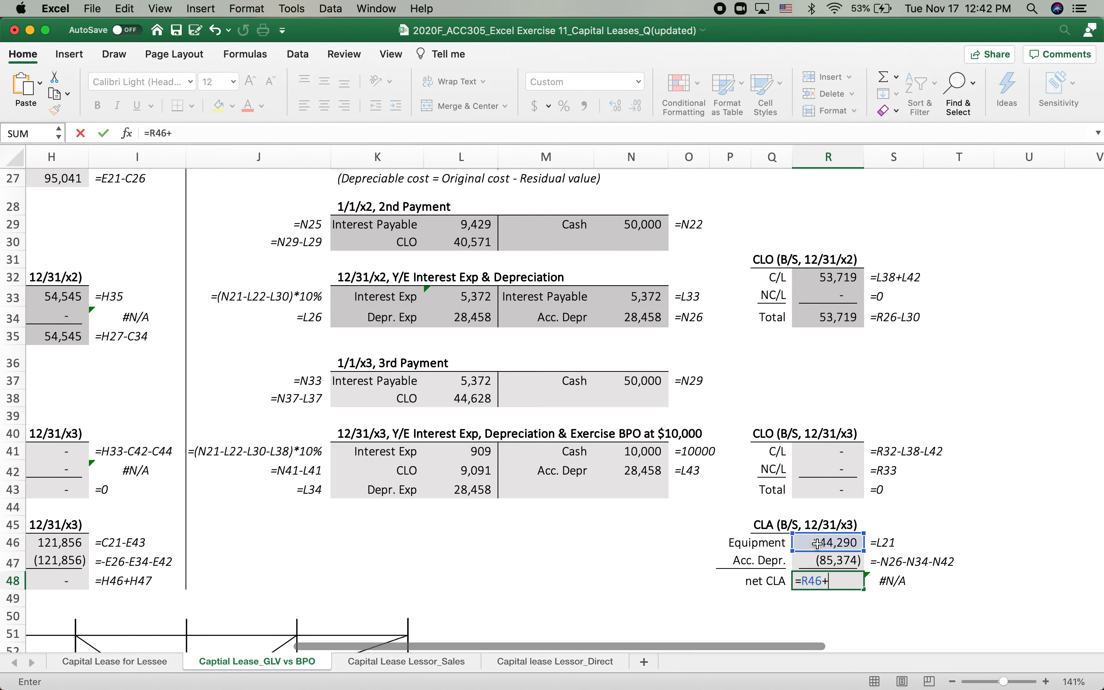
{"action": "left_click", "coordinate": [812, 560]}
{"action": "key", "text": "Return"}
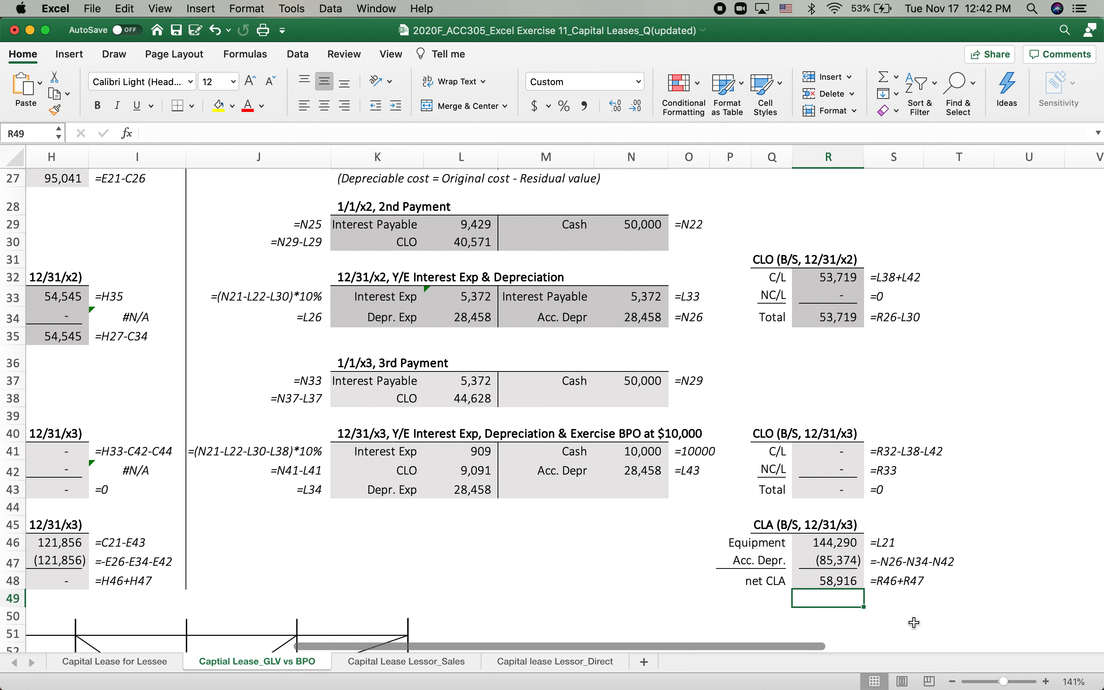
{"action": "left_click", "coordinate": [895, 601]}
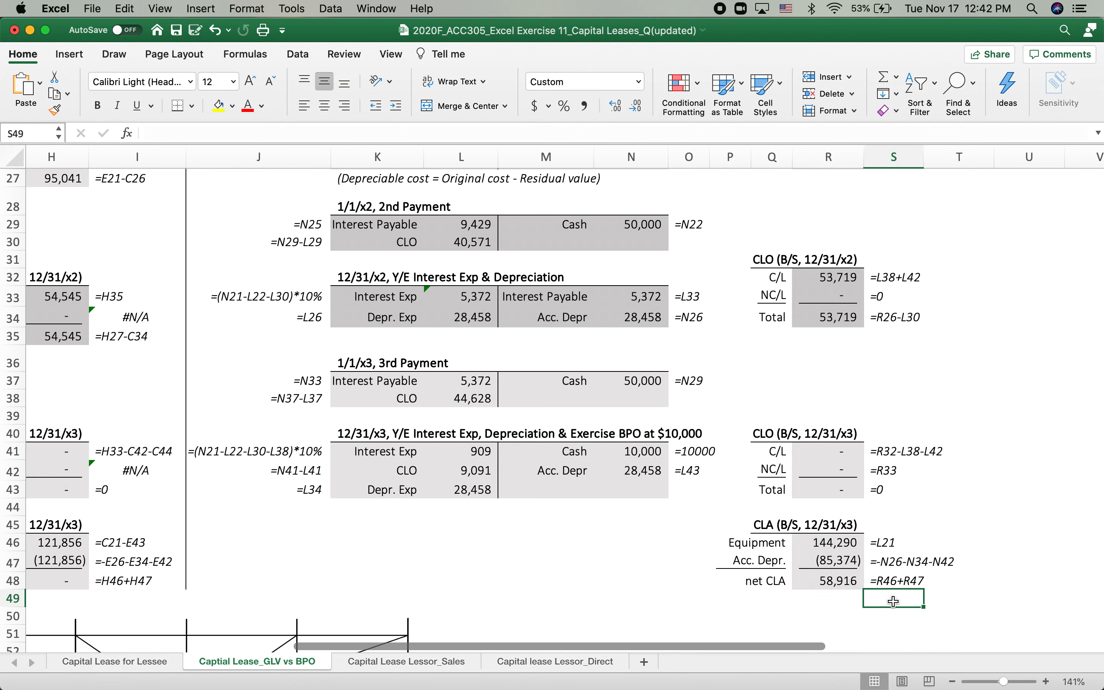
Step: Review the EX 2 lease facts and yearly journal entries down to the 12/31/x3 CLA balance sheet section
{"action": "scroll", "coordinate": [844, 574], "scroll_direction": "down", "scroll_amount": 1}
{"action": "scroll", "coordinate": [844, 574], "scroll_direction": "right", "scroll_amount": 1}
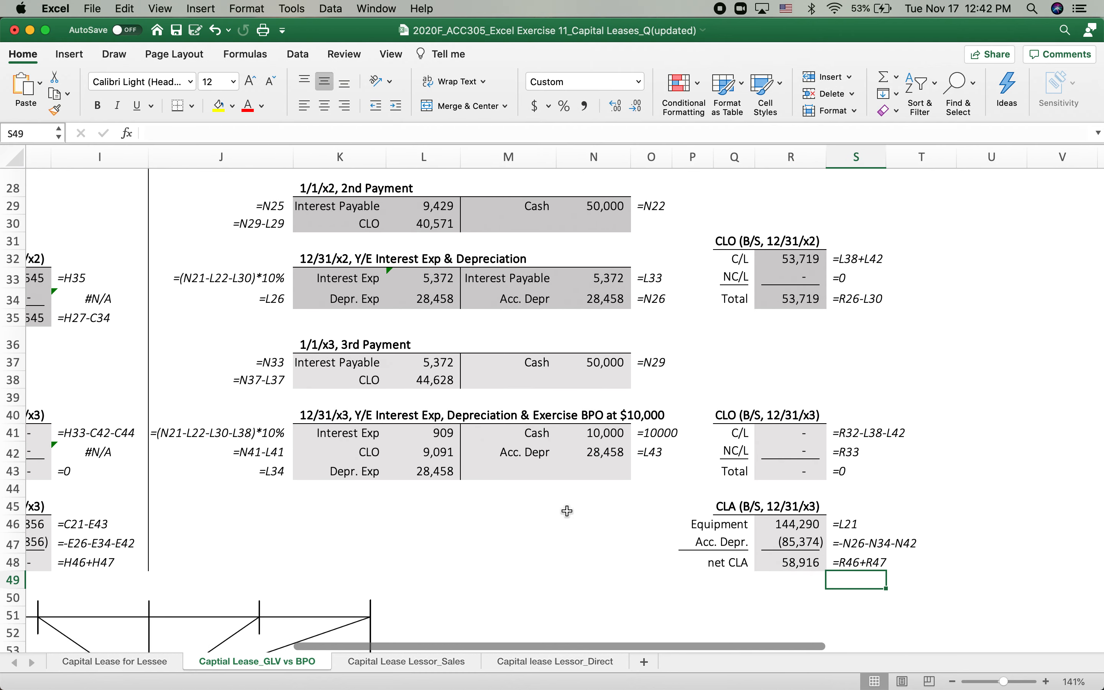
{"action": "scroll", "coordinate": [566, 510], "scroll_direction": "up", "scroll_amount": 10}
{"action": "scroll", "coordinate": [566, 510], "scroll_direction": "left", "scroll_amount": 2}
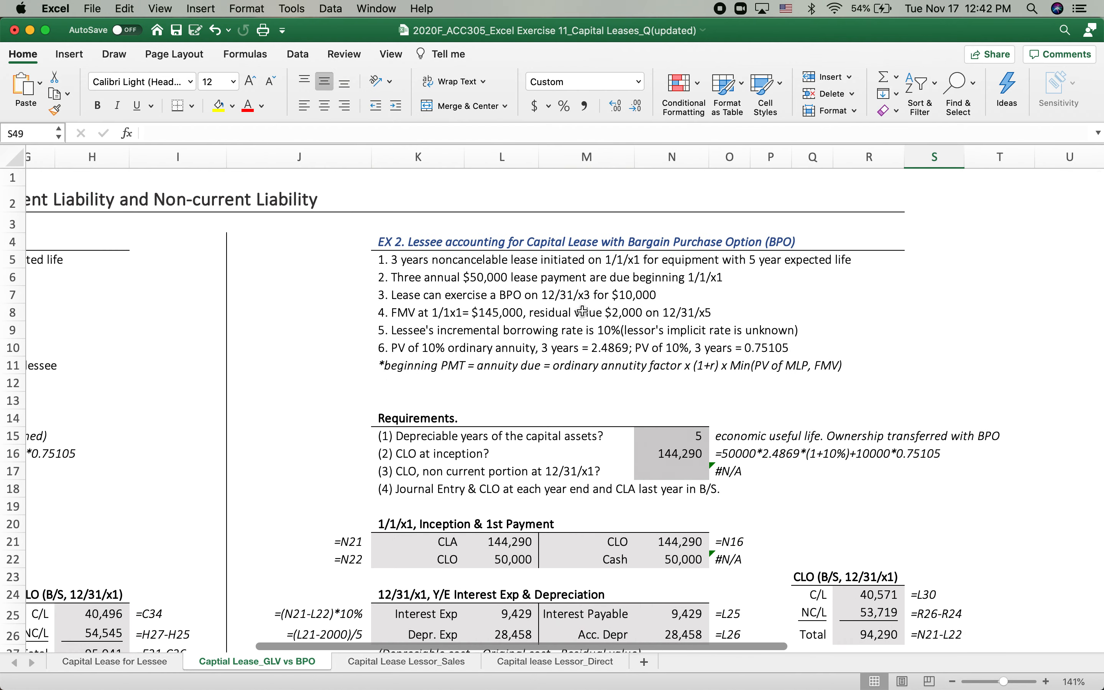
{"action": "scroll", "coordinate": [679, 423], "scroll_direction": "right", "scroll_amount": 1}
{"action": "scroll", "coordinate": [678, 424], "scroll_direction": "down", "scroll_amount": 6}
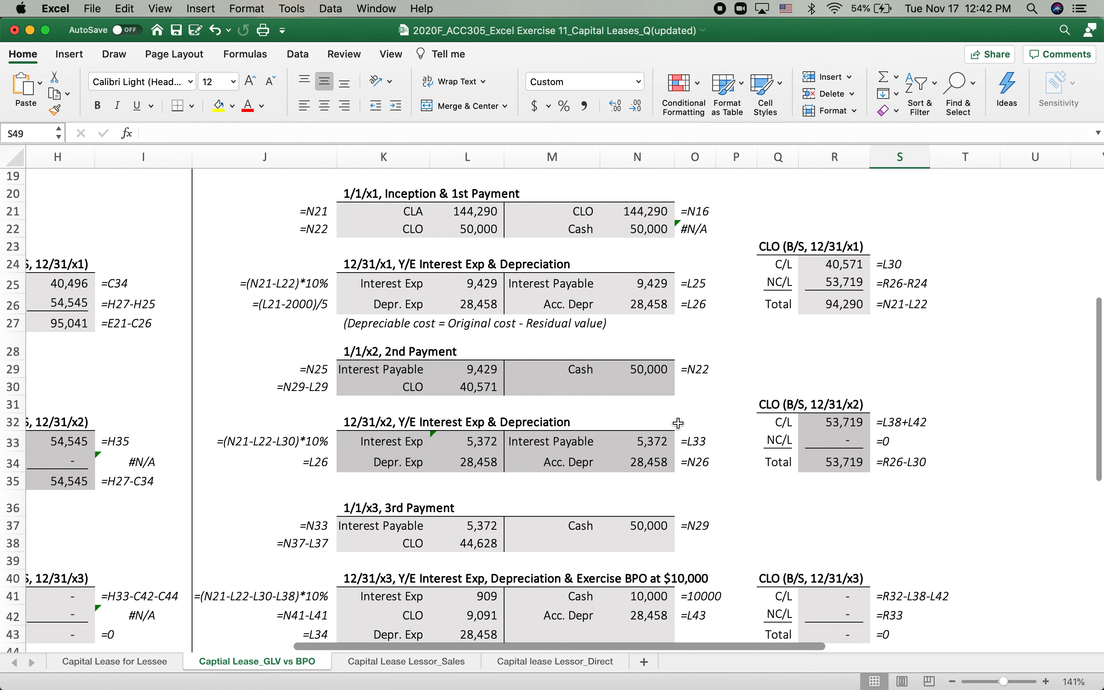
{"action": "scroll", "coordinate": [679, 423], "scroll_direction": "down", "scroll_amount": 4}
{"action": "scroll", "coordinate": [679, 423], "scroll_direction": "right", "scroll_amount": 1}
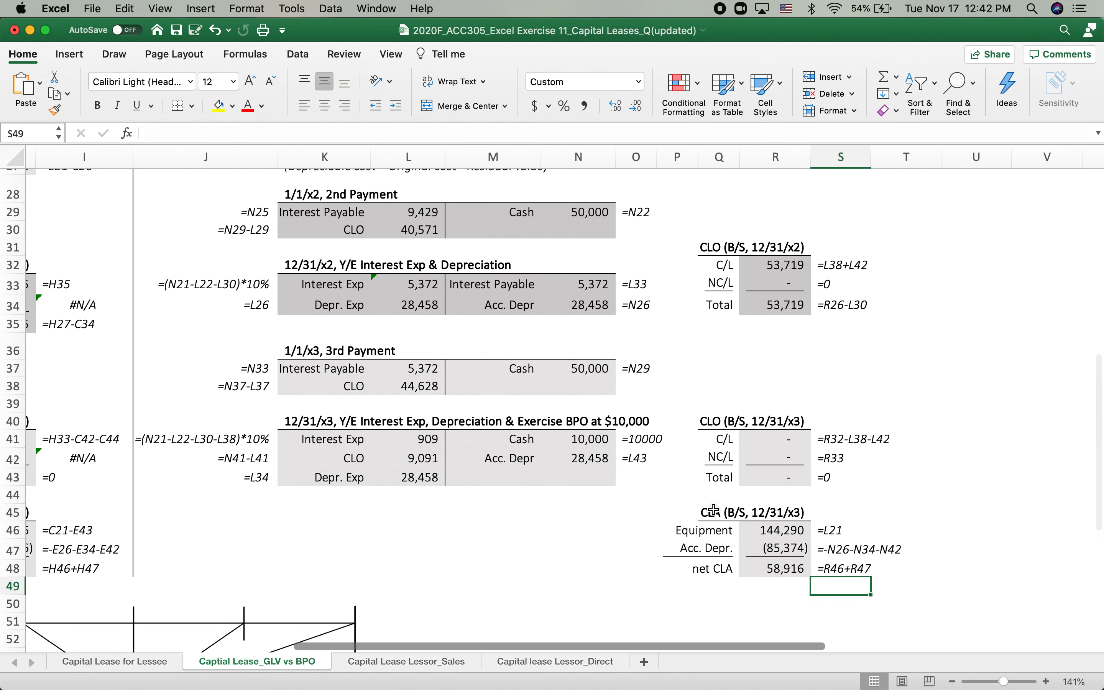
Step: Extend the 12/31/x3 accumulated depreciation formula in R47 with two further years of depreciation, =-N26-N34-N42-N42-N42
{"action": "double_click", "coordinate": [797, 546]}
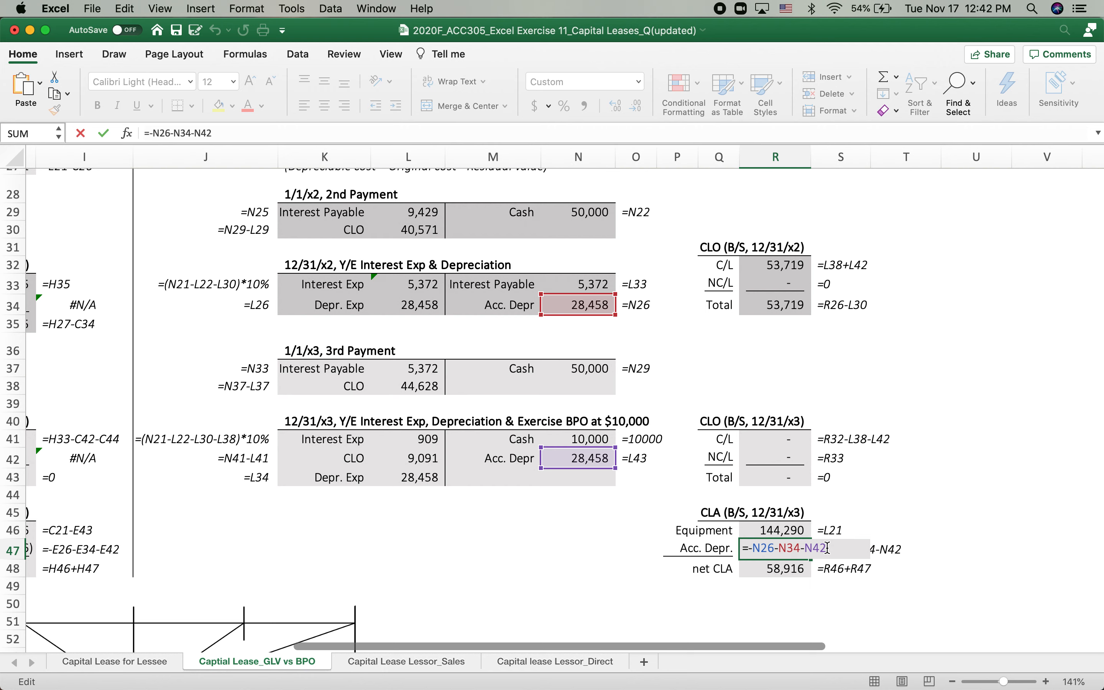
{"action": "type", "text": "-"}
{"action": "left_click", "coordinate": [562, 456]}
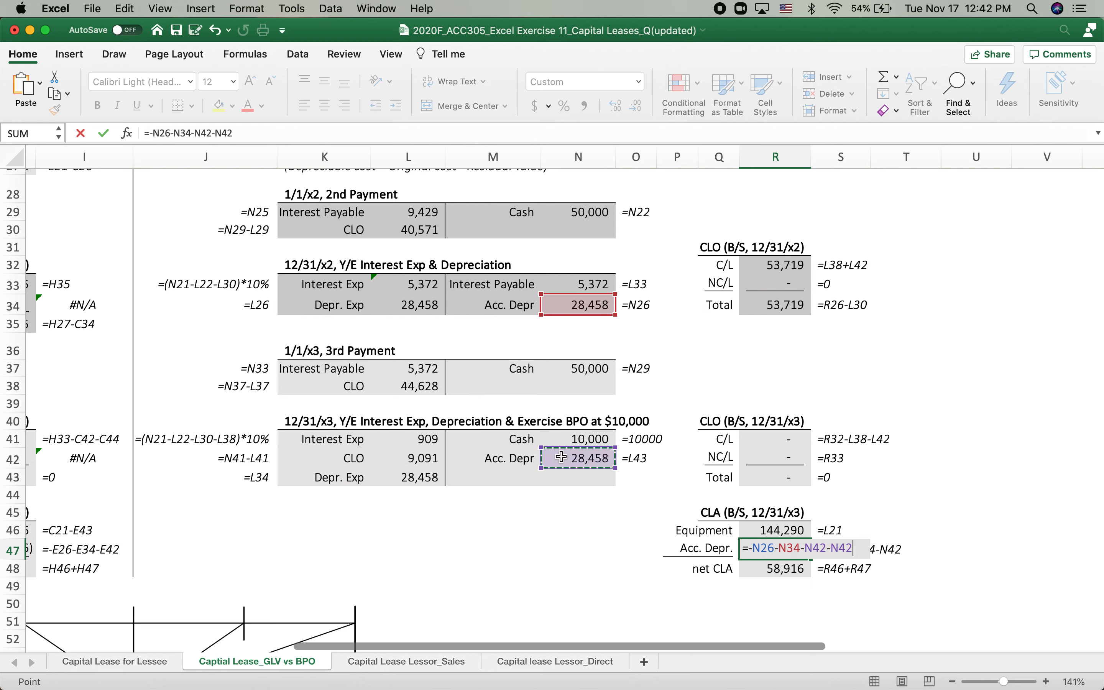
{"action": "type", "text": "-"}
{"action": "left_click", "coordinate": [563, 457]}
{"action": "key", "text": "Return"}
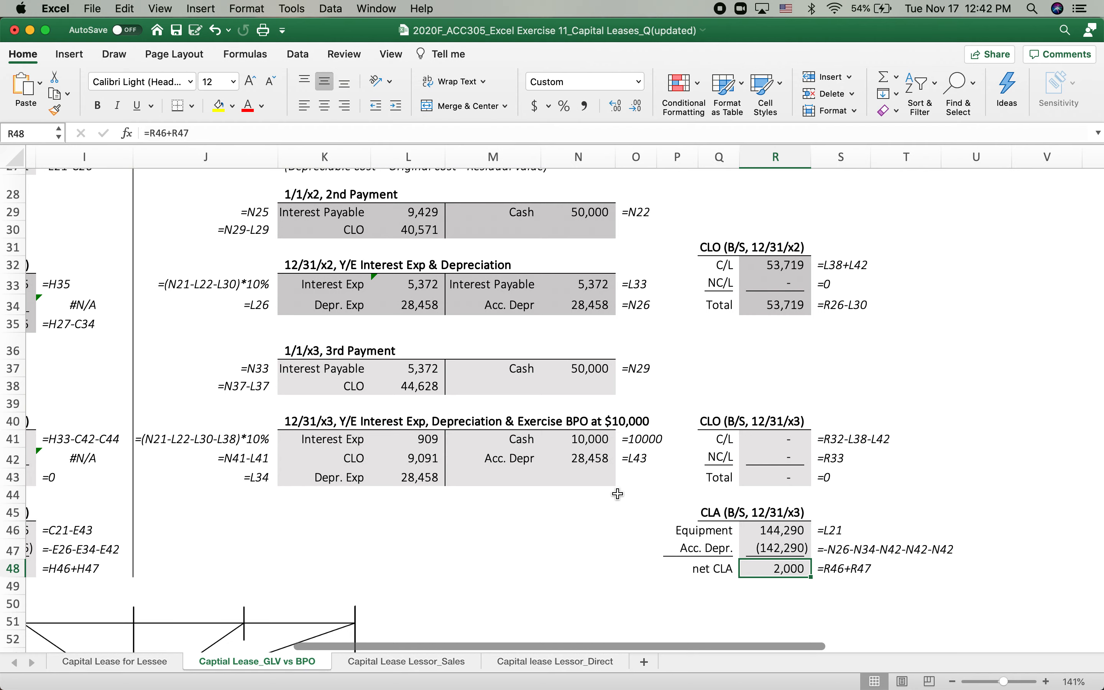
Step: Remove the two extra N42 terms from the accumulated depreciation in R47, restoring =-N26-N34-N42
{"action": "scroll", "coordinate": [618, 493], "scroll_direction": "up", "scroll_amount": 10}
{"action": "scroll", "coordinate": [619, 493], "scroll_direction": "left", "scroll_amount": 3}
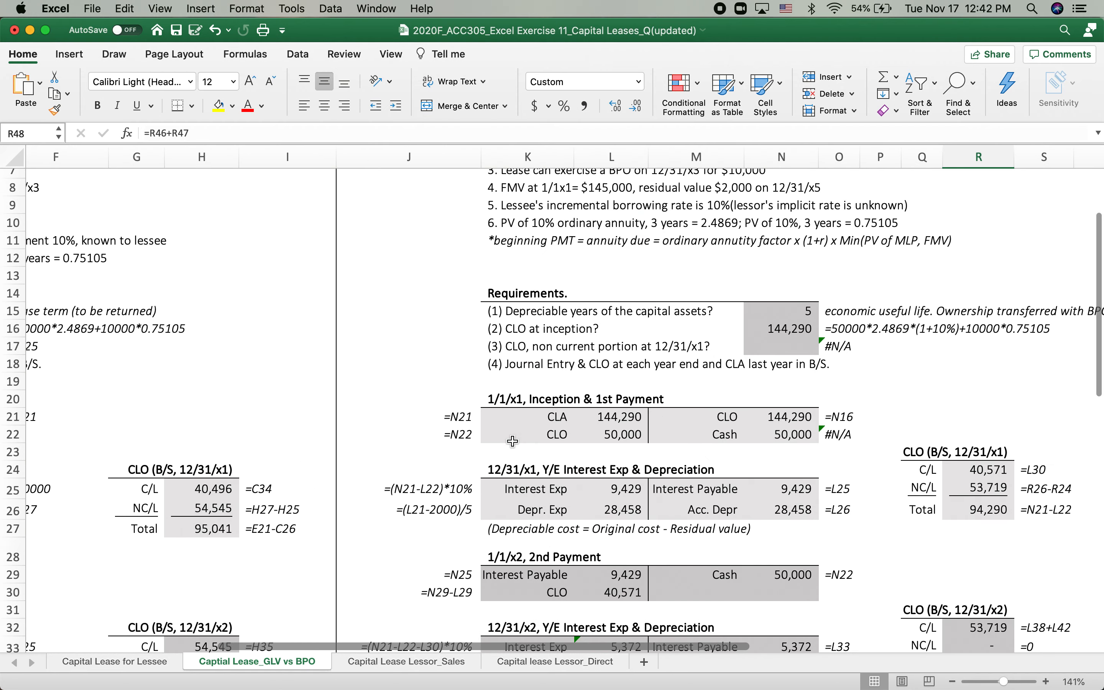
{"action": "scroll", "coordinate": [535, 573], "scroll_direction": "down", "scroll_amount": 5}
{"action": "scroll", "coordinate": [535, 573], "scroll_direction": "right", "scroll_amount": 1}
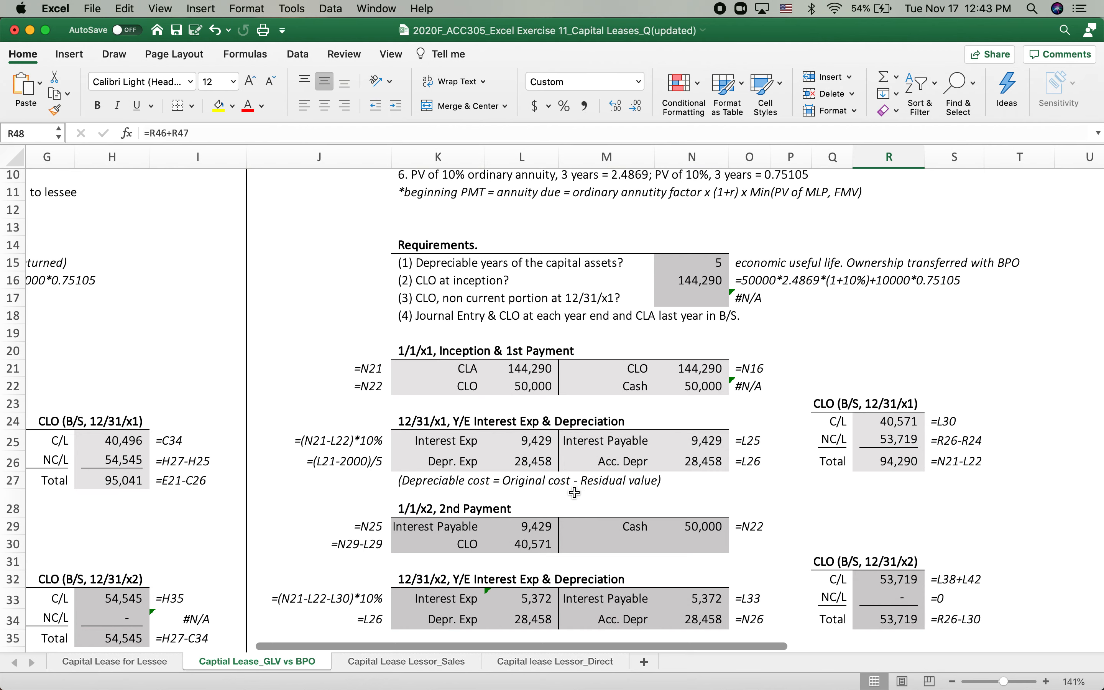
{"action": "scroll", "coordinate": [575, 493], "scroll_direction": "down", "scroll_amount": 10}
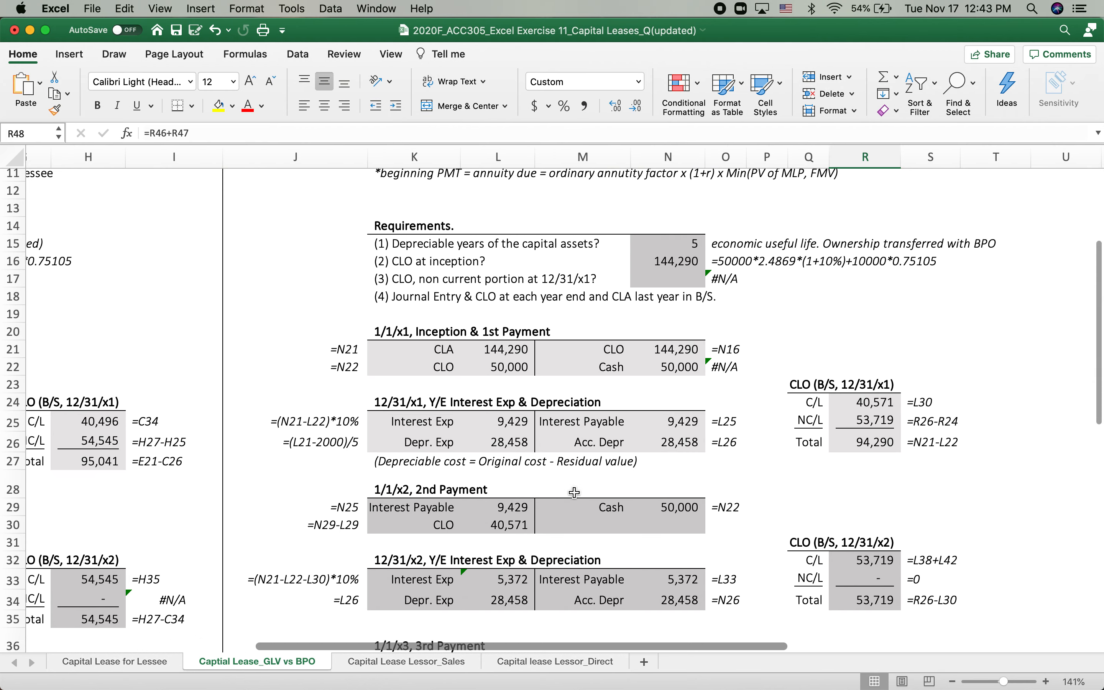
{"action": "scroll", "coordinate": [575, 493], "scroll_direction": "right", "scroll_amount": 5}
{"action": "scroll", "coordinate": [575, 493], "scroll_direction": "up", "scroll_amount": 3}
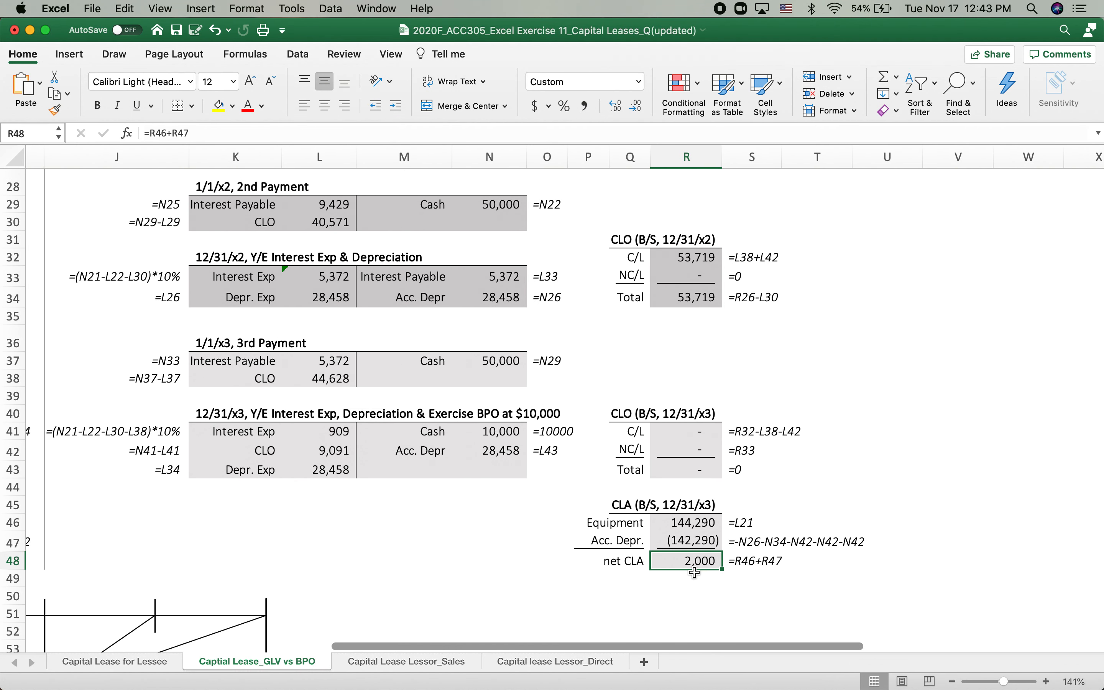
{"action": "double_click", "coordinate": [706, 540]}
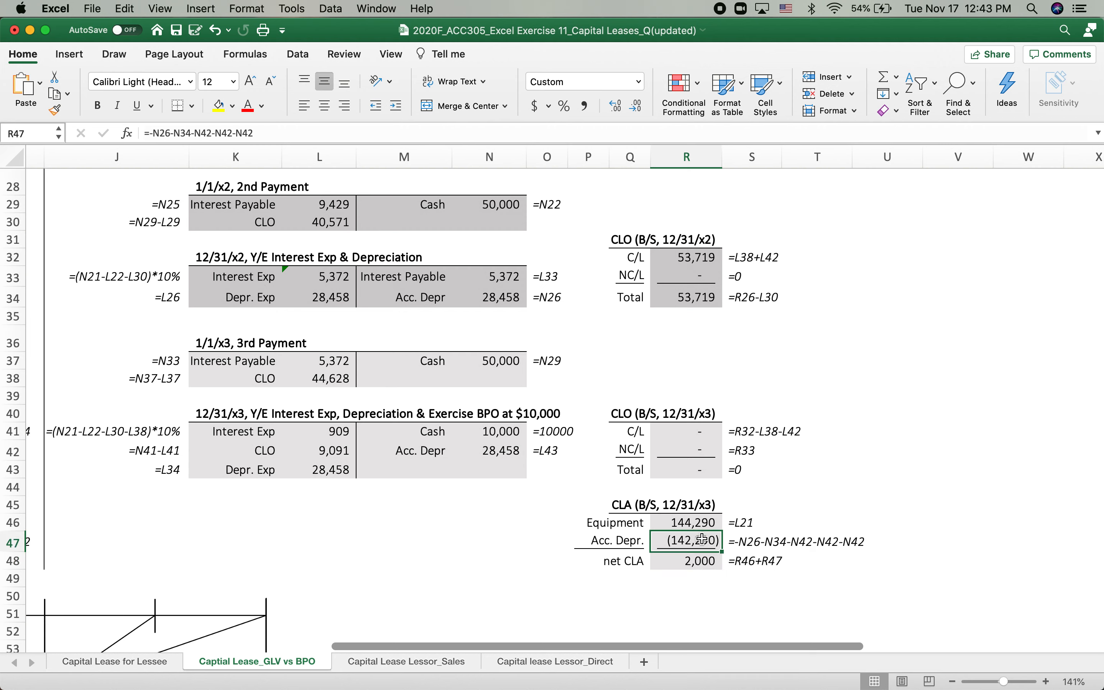
{"action": "left_click_drag", "start_coordinate": [742, 543], "coordinate": [825, 543]}
{"action": "key", "text": "BackSpace"}
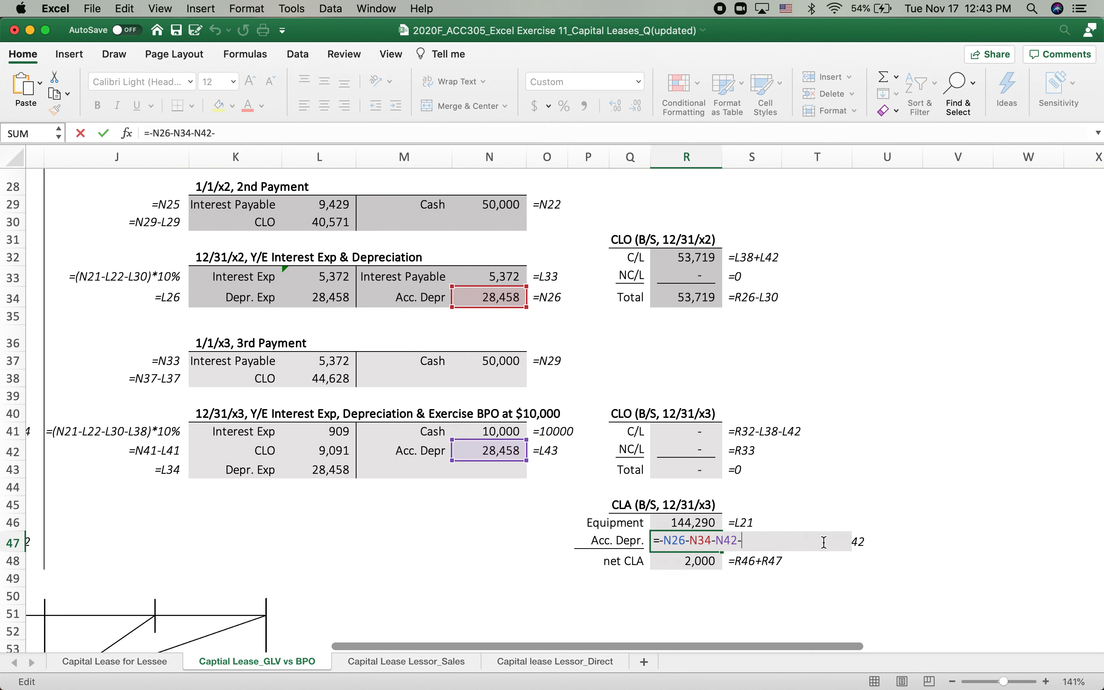
{"action": "key", "text": "Return"}
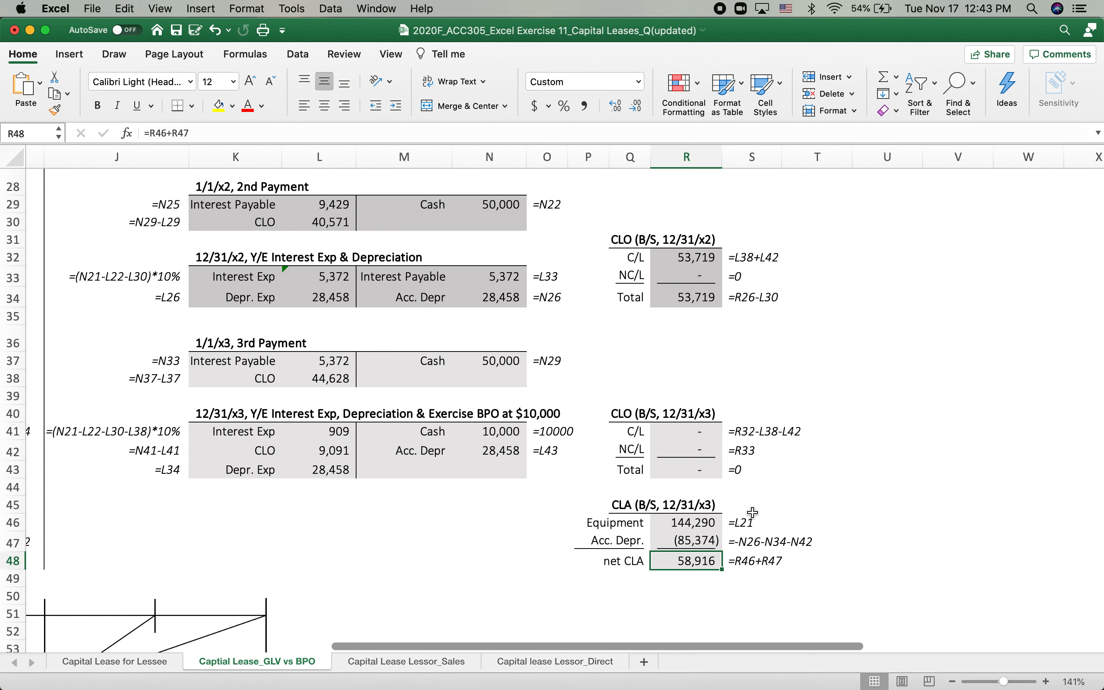
Step: Answer requirement (3) on the 12/31/x1 CLO portion by linking N17 to the balance sheet section, =R24
{"action": "scroll", "coordinate": [754, 513], "scroll_direction": "left", "scroll_amount": 6}
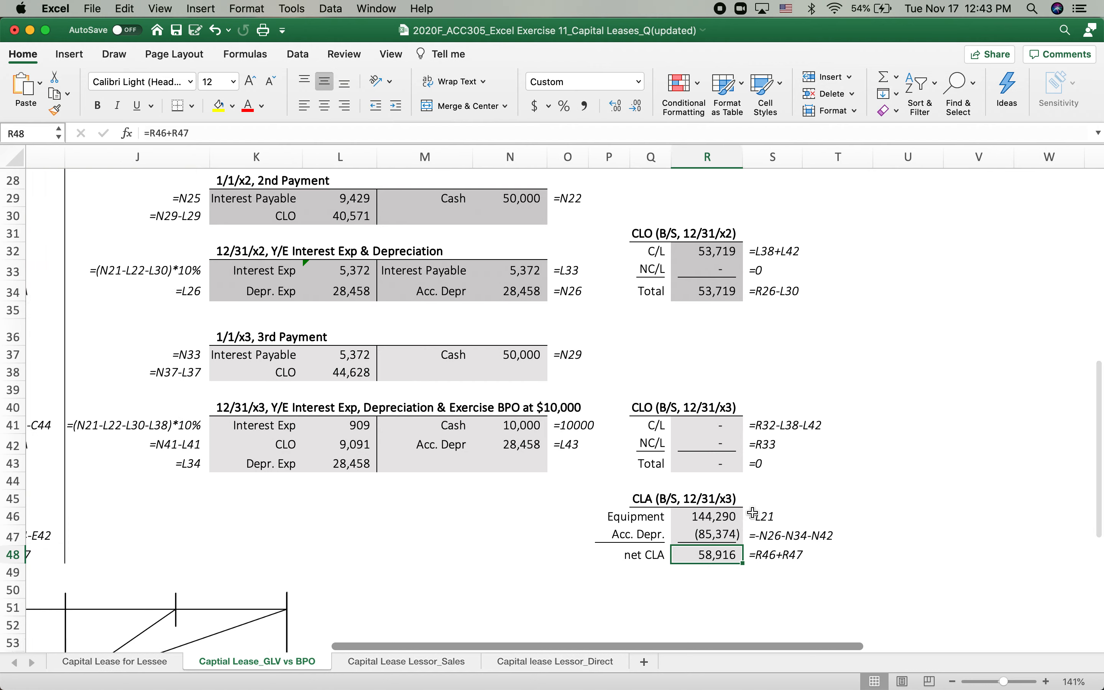
{"action": "scroll", "coordinate": [754, 512], "scroll_direction": "up", "scroll_amount": 5}
{"action": "scroll", "coordinate": [754, 513], "scroll_direction": "up", "scroll_amount": 6}
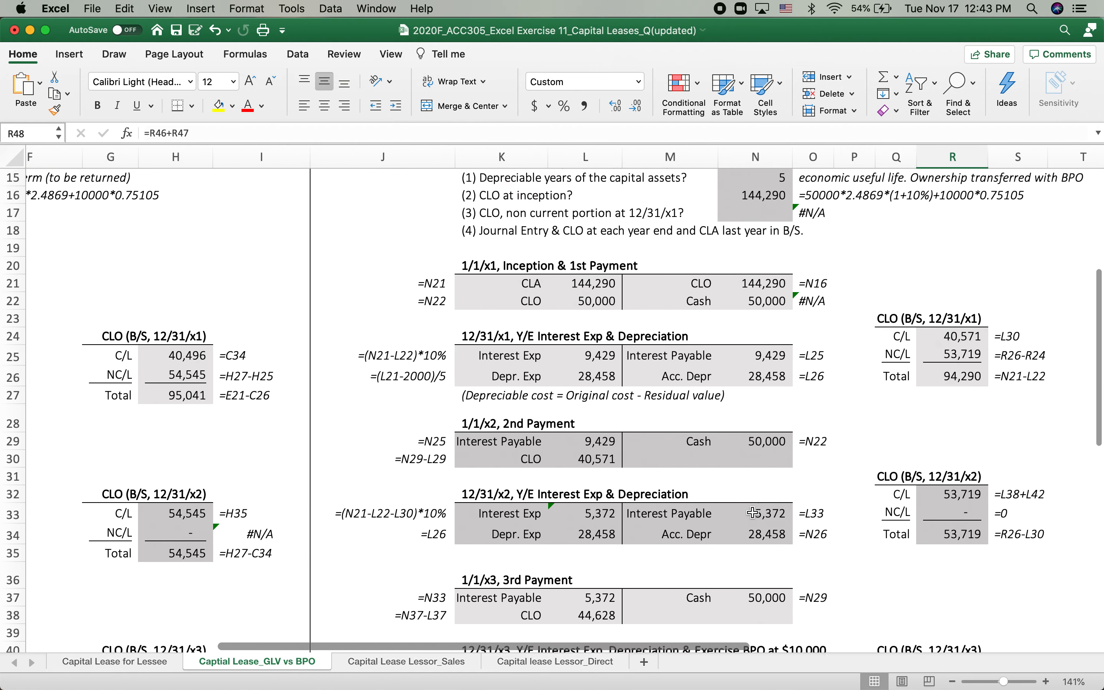
{"action": "left_click", "coordinate": [792, 470]}
{"action": "scroll", "coordinate": [792, 470], "scroll_direction": "down", "scroll_amount": 5}
{"action": "scroll", "coordinate": [792, 469], "scroll_direction": "right", "scroll_amount": 3}
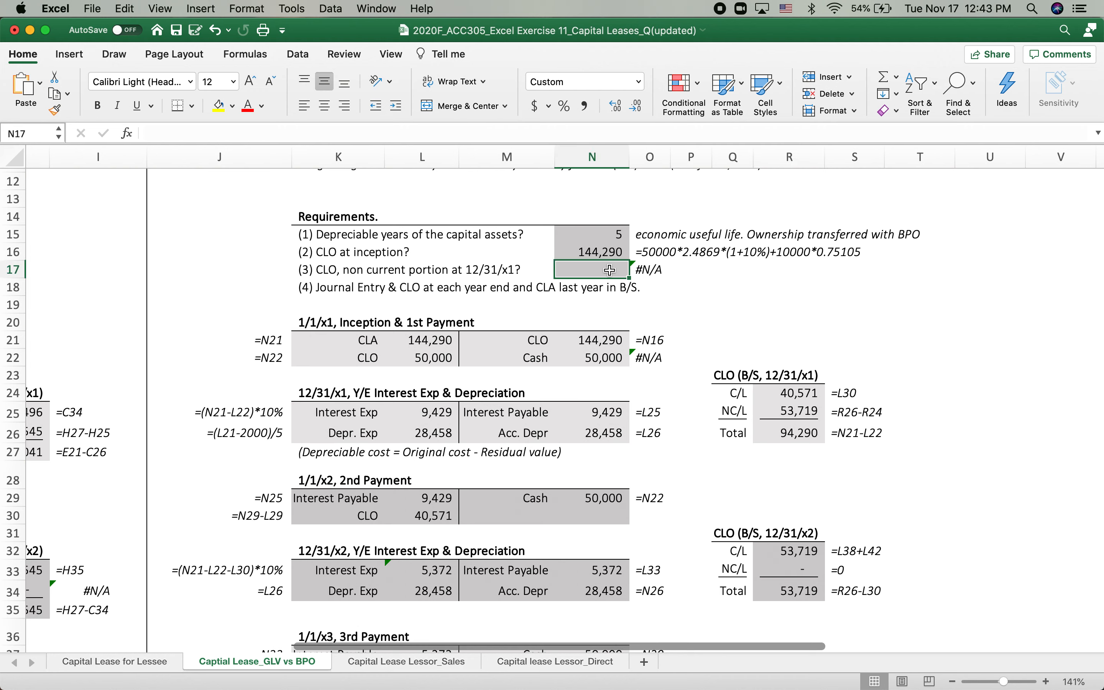
{"action": "type", "text": "="}
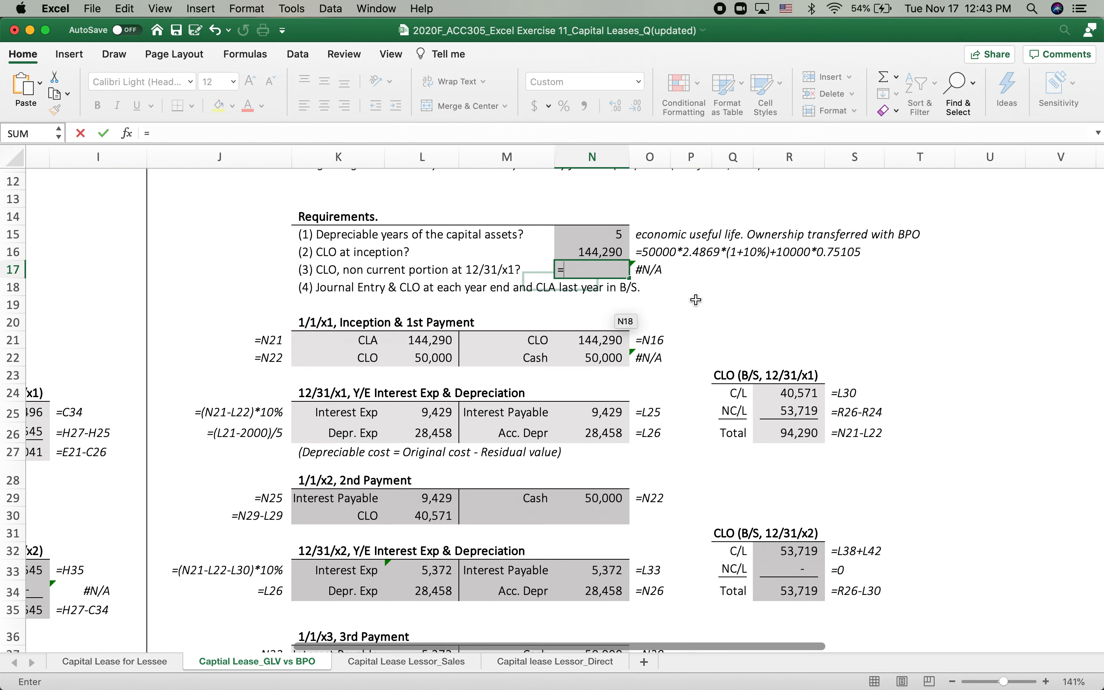
{"action": "left_click", "coordinate": [762, 391]}
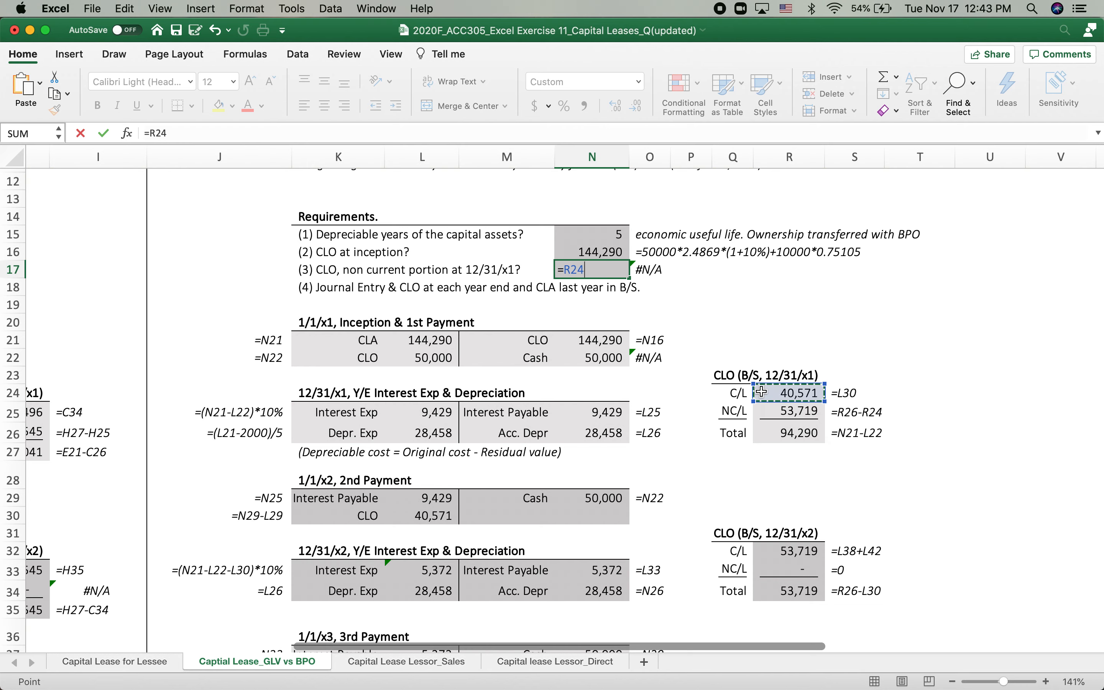
{"action": "key", "text": "Return"}
{"action": "scroll", "coordinate": [618, 412], "scroll_direction": "left", "scroll_amount": 2}
{"action": "scroll", "coordinate": [618, 412], "scroll_direction": "up", "scroll_amount": 1}
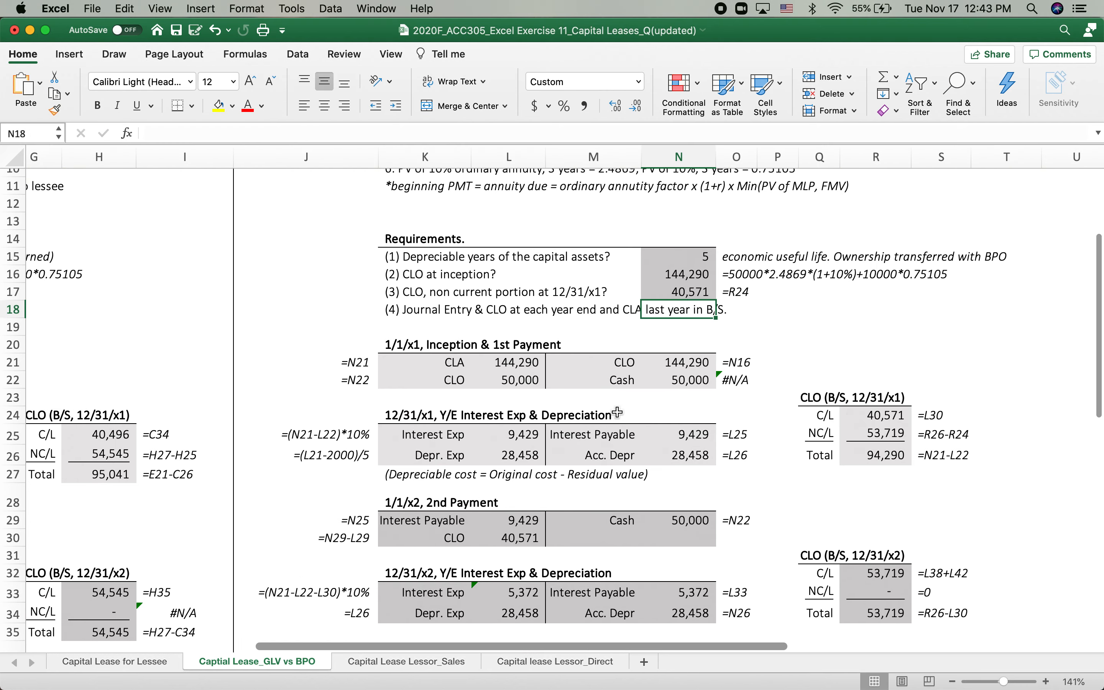
{"action": "scroll", "coordinate": [618, 412], "scroll_direction": "up", "scroll_amount": 5}
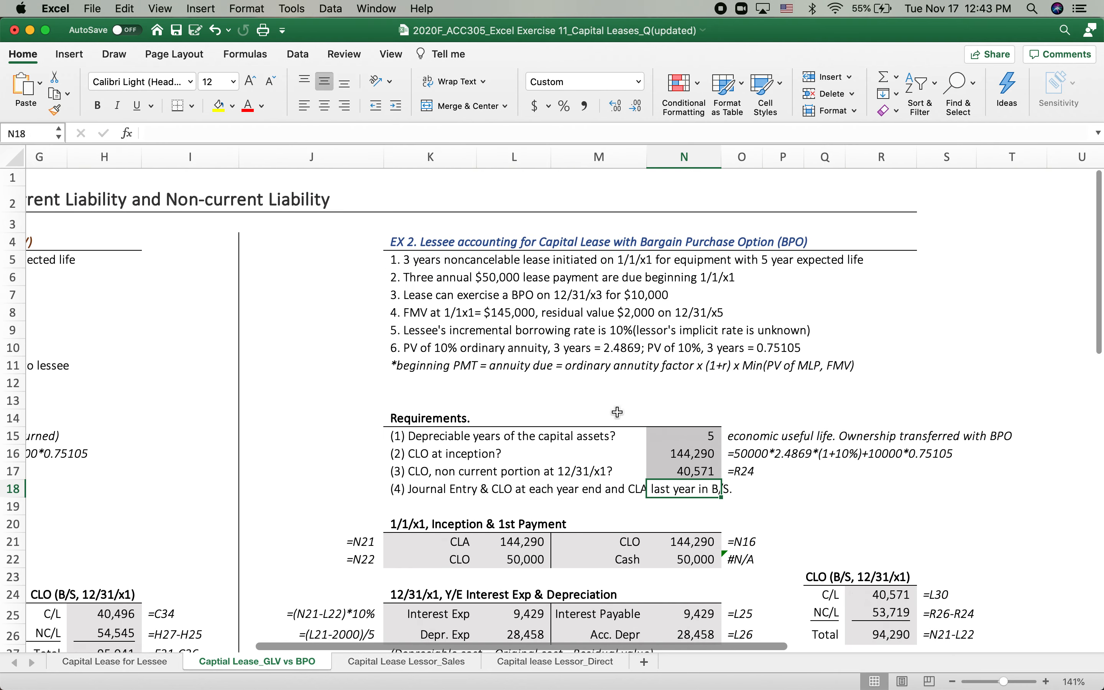